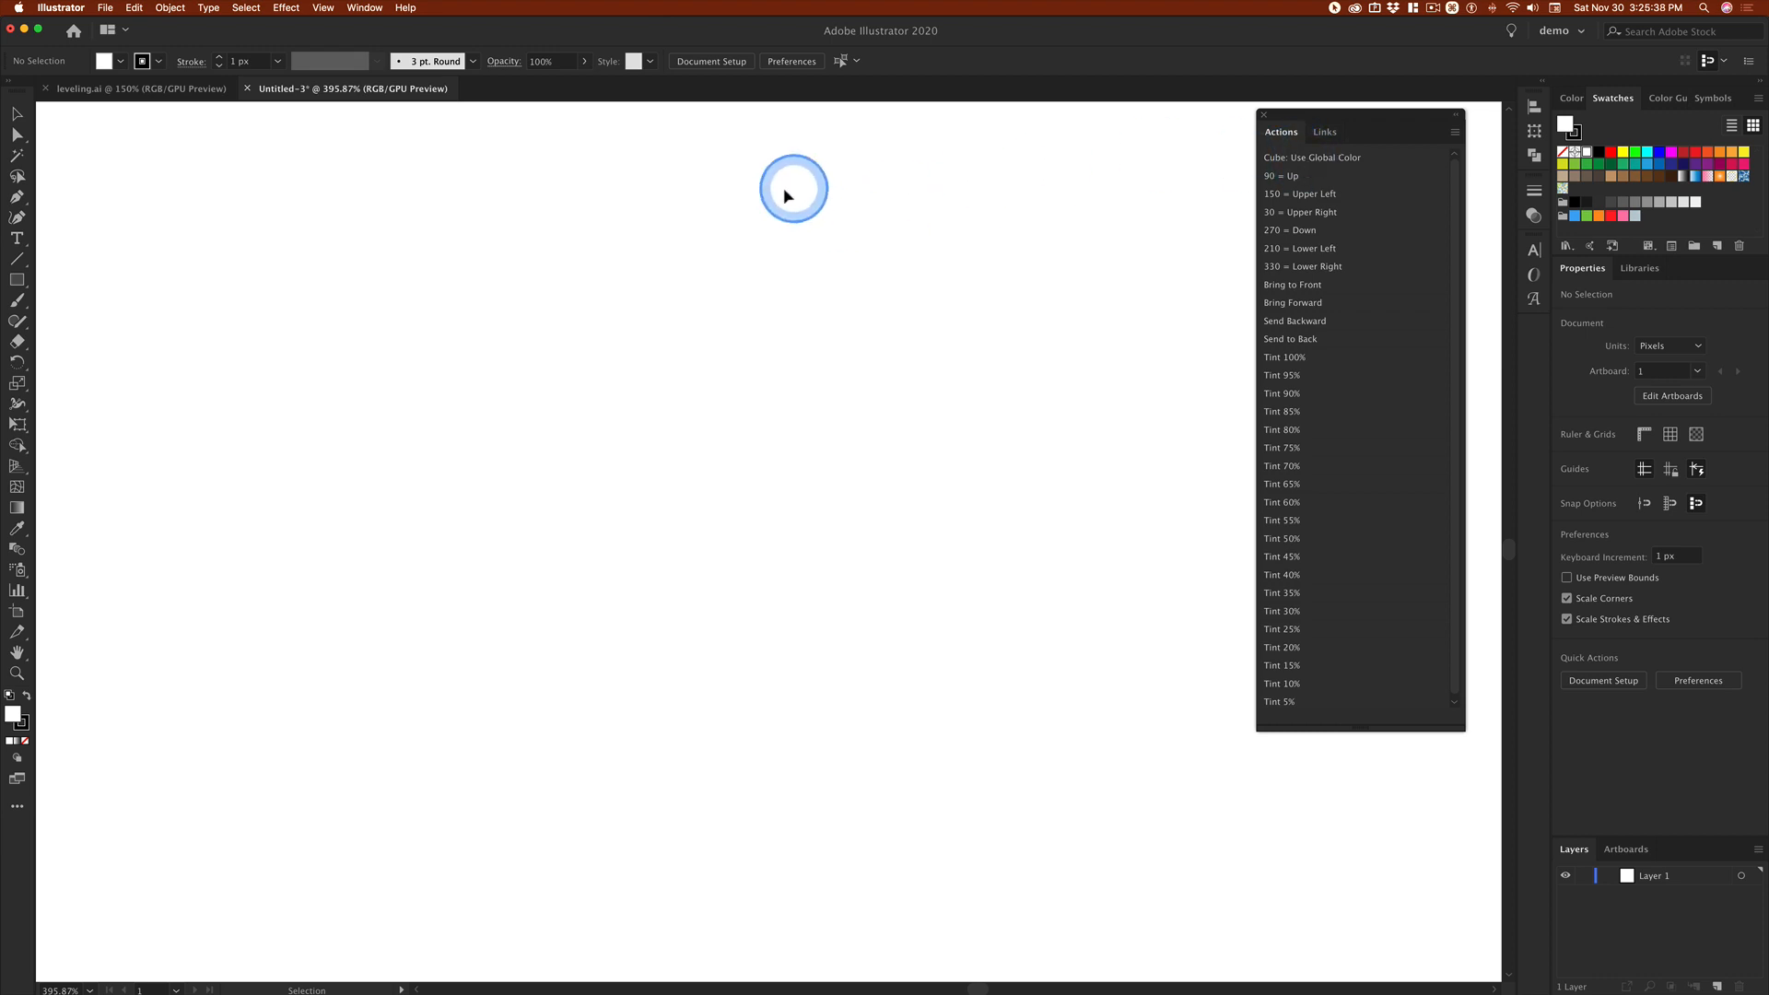
Step: Turn off Snap to Pixel for the document, keeping the other grid and point snapping off
click(323, 8)
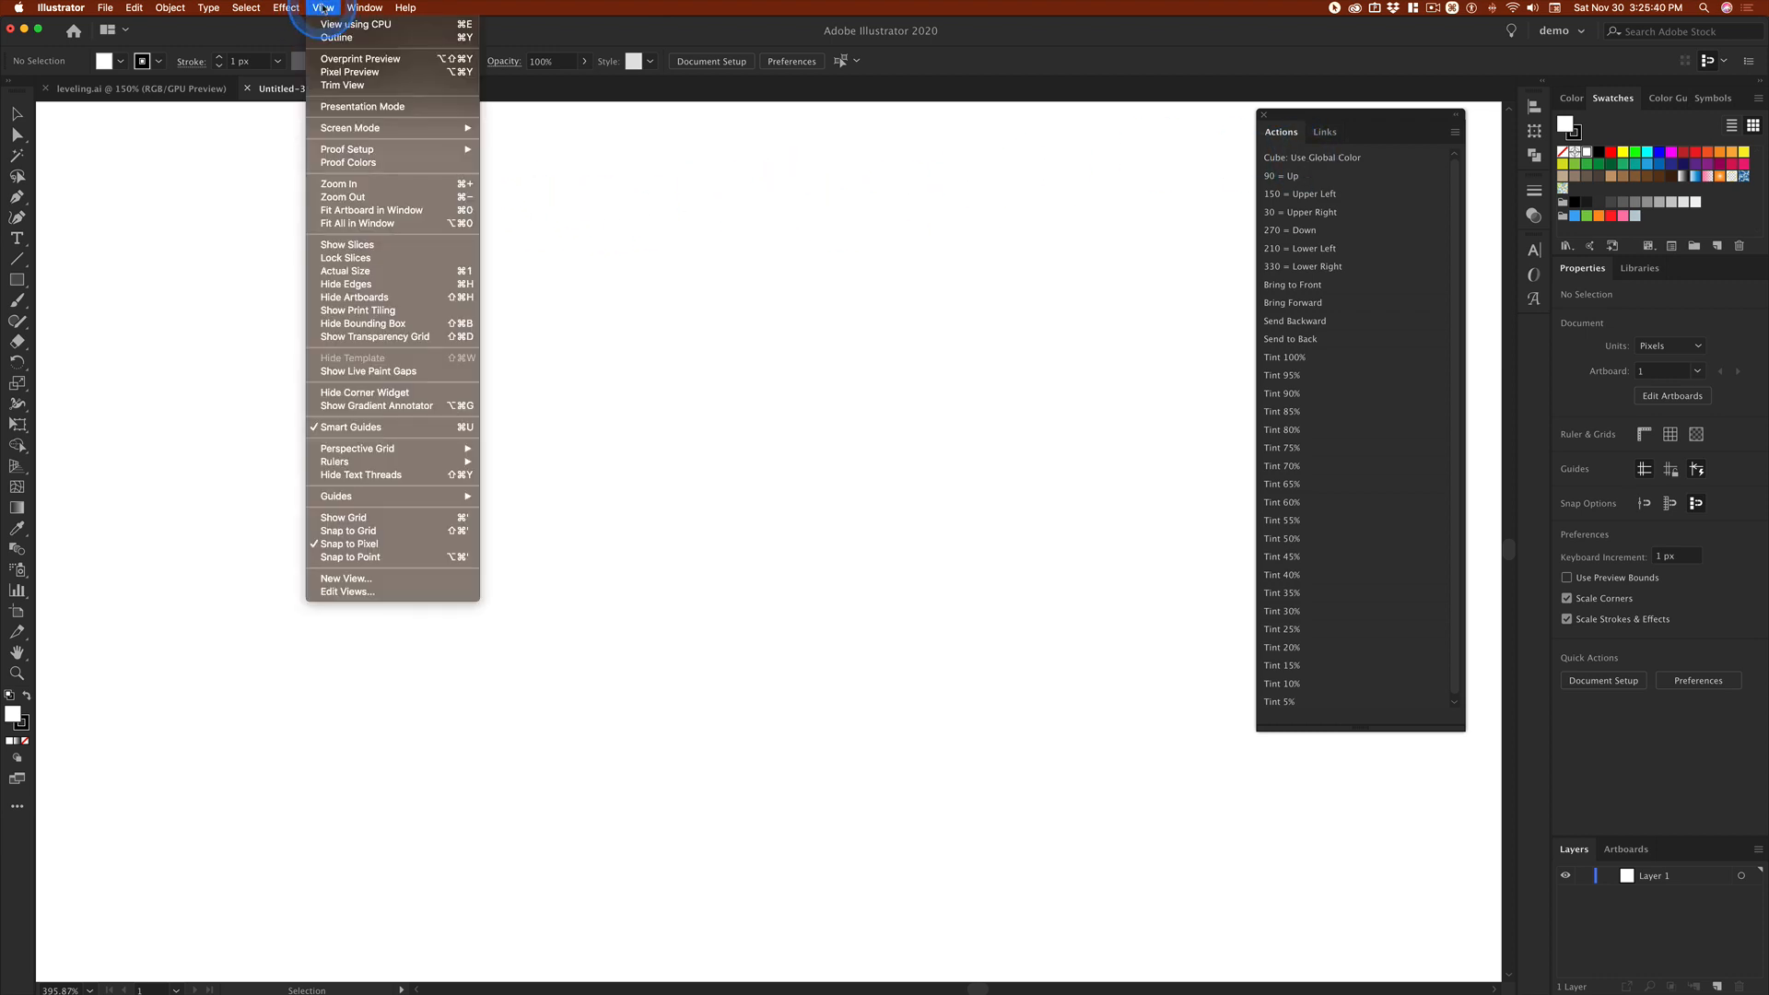
click(325, 545)
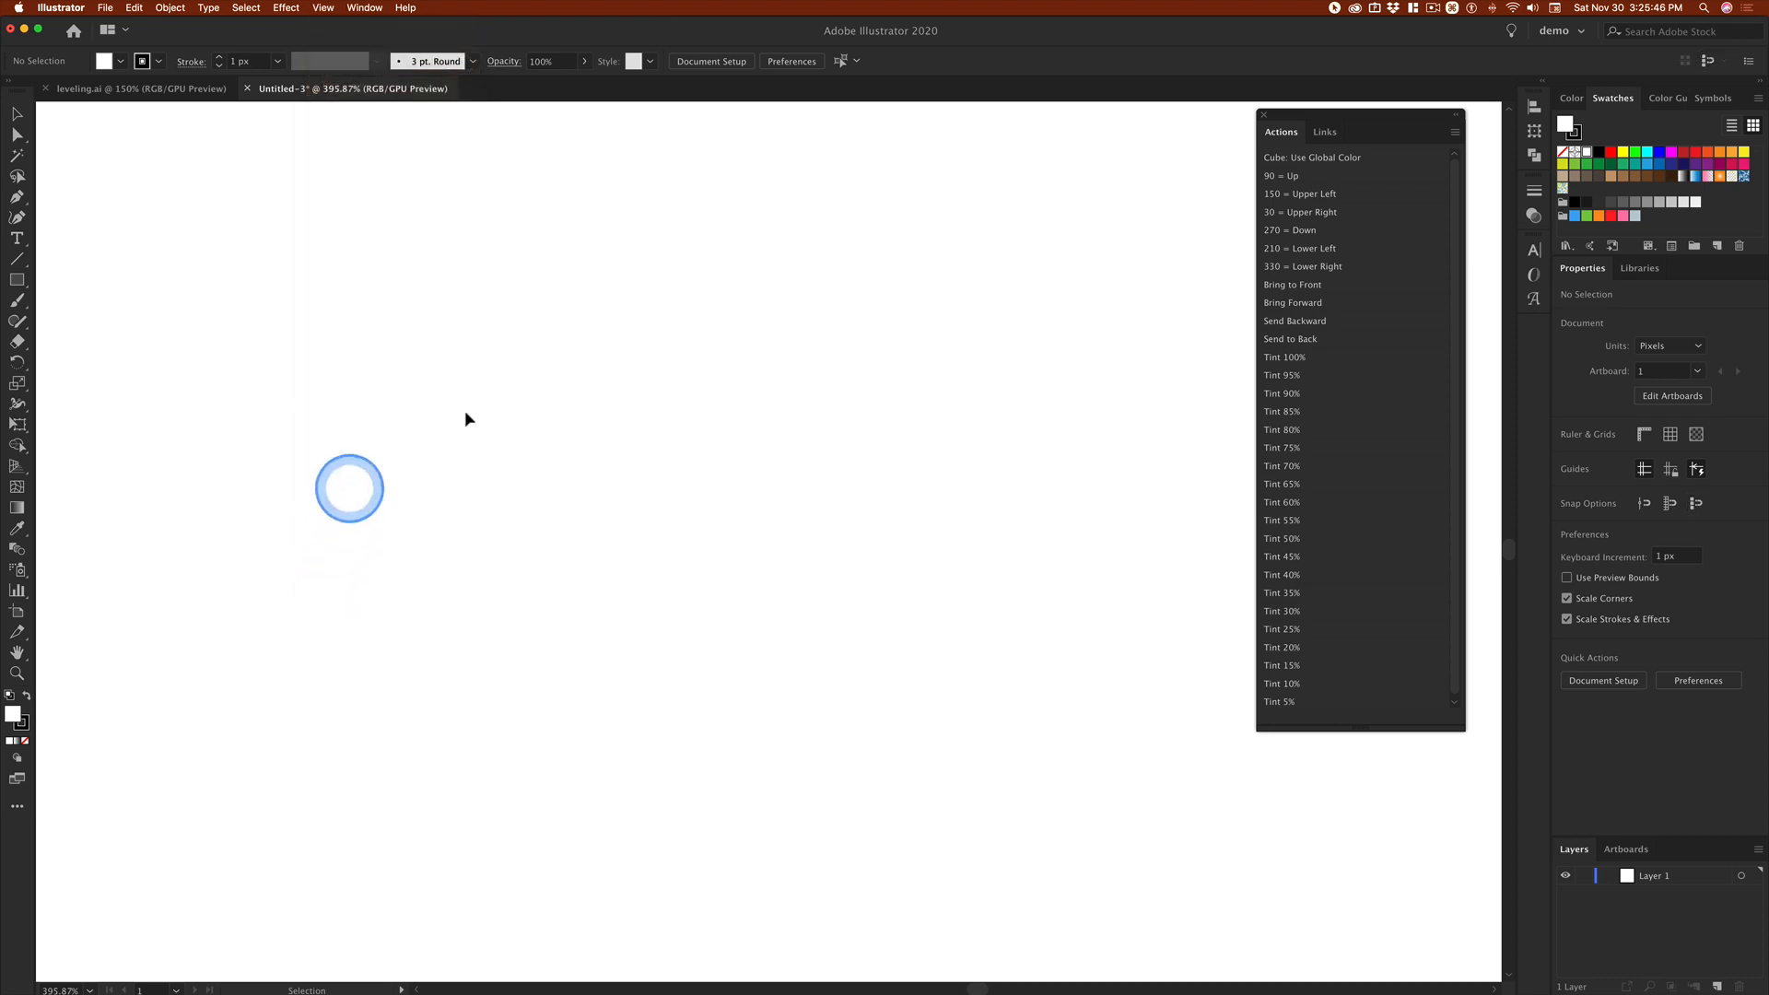
click(323, 8)
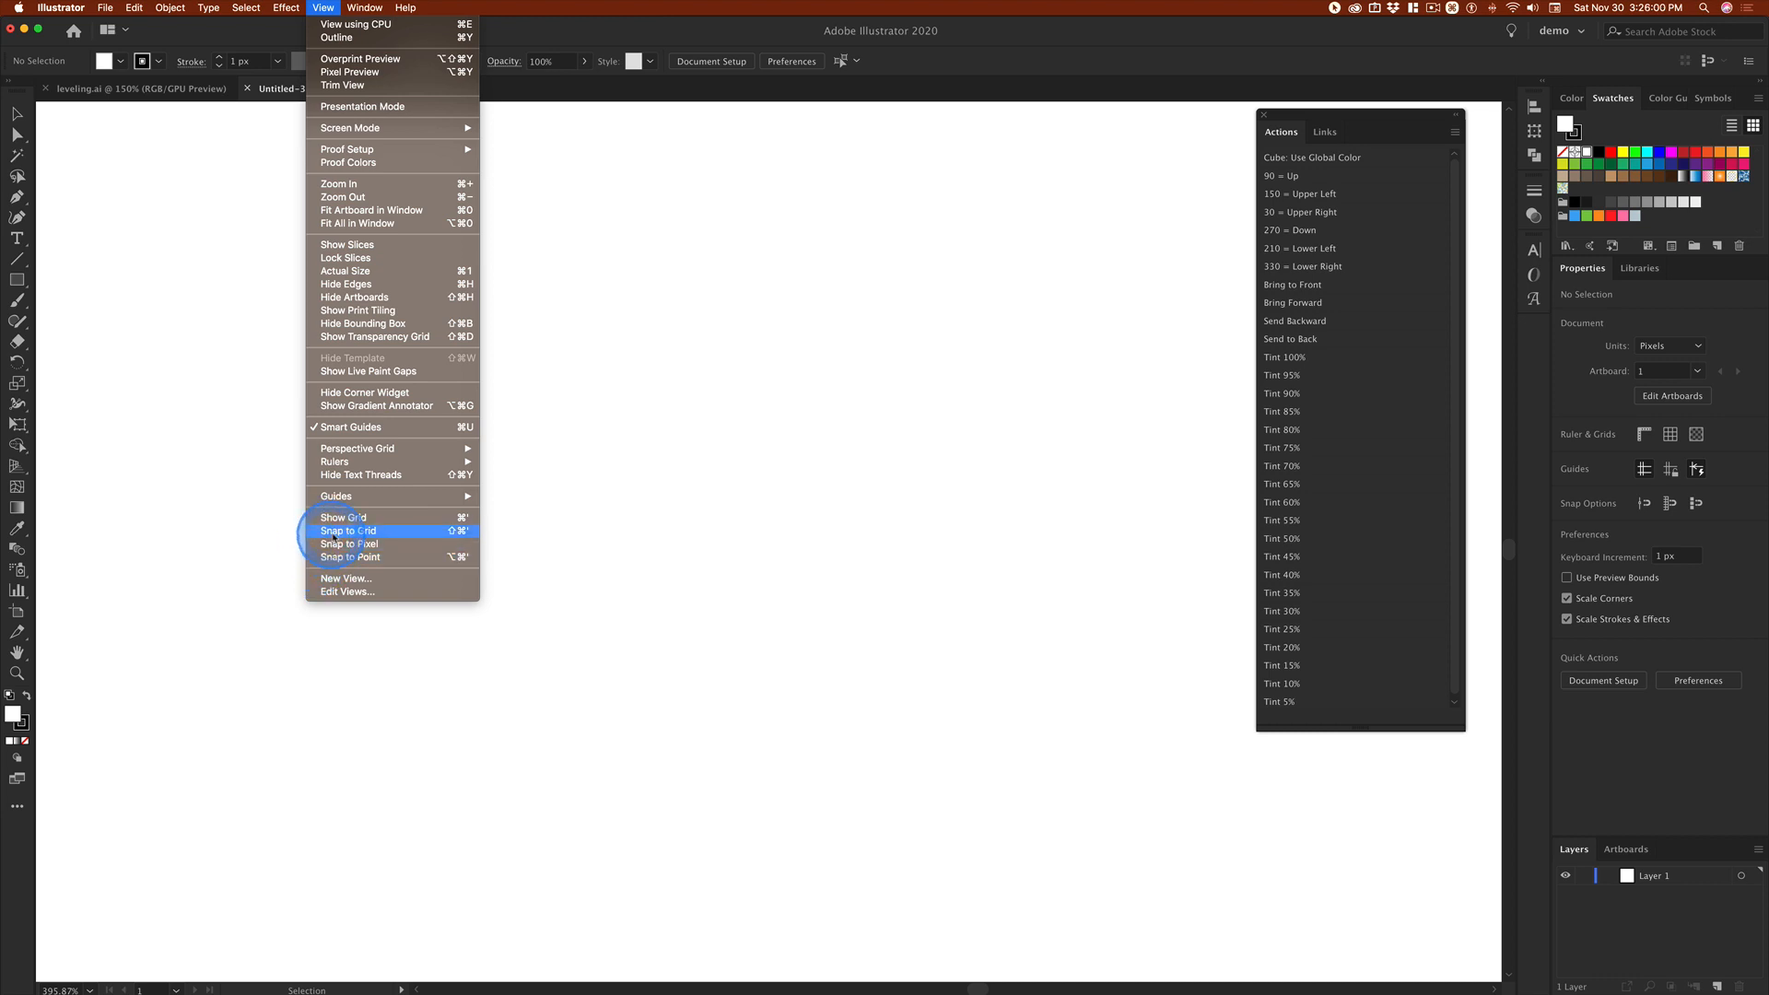
click(1016, 471)
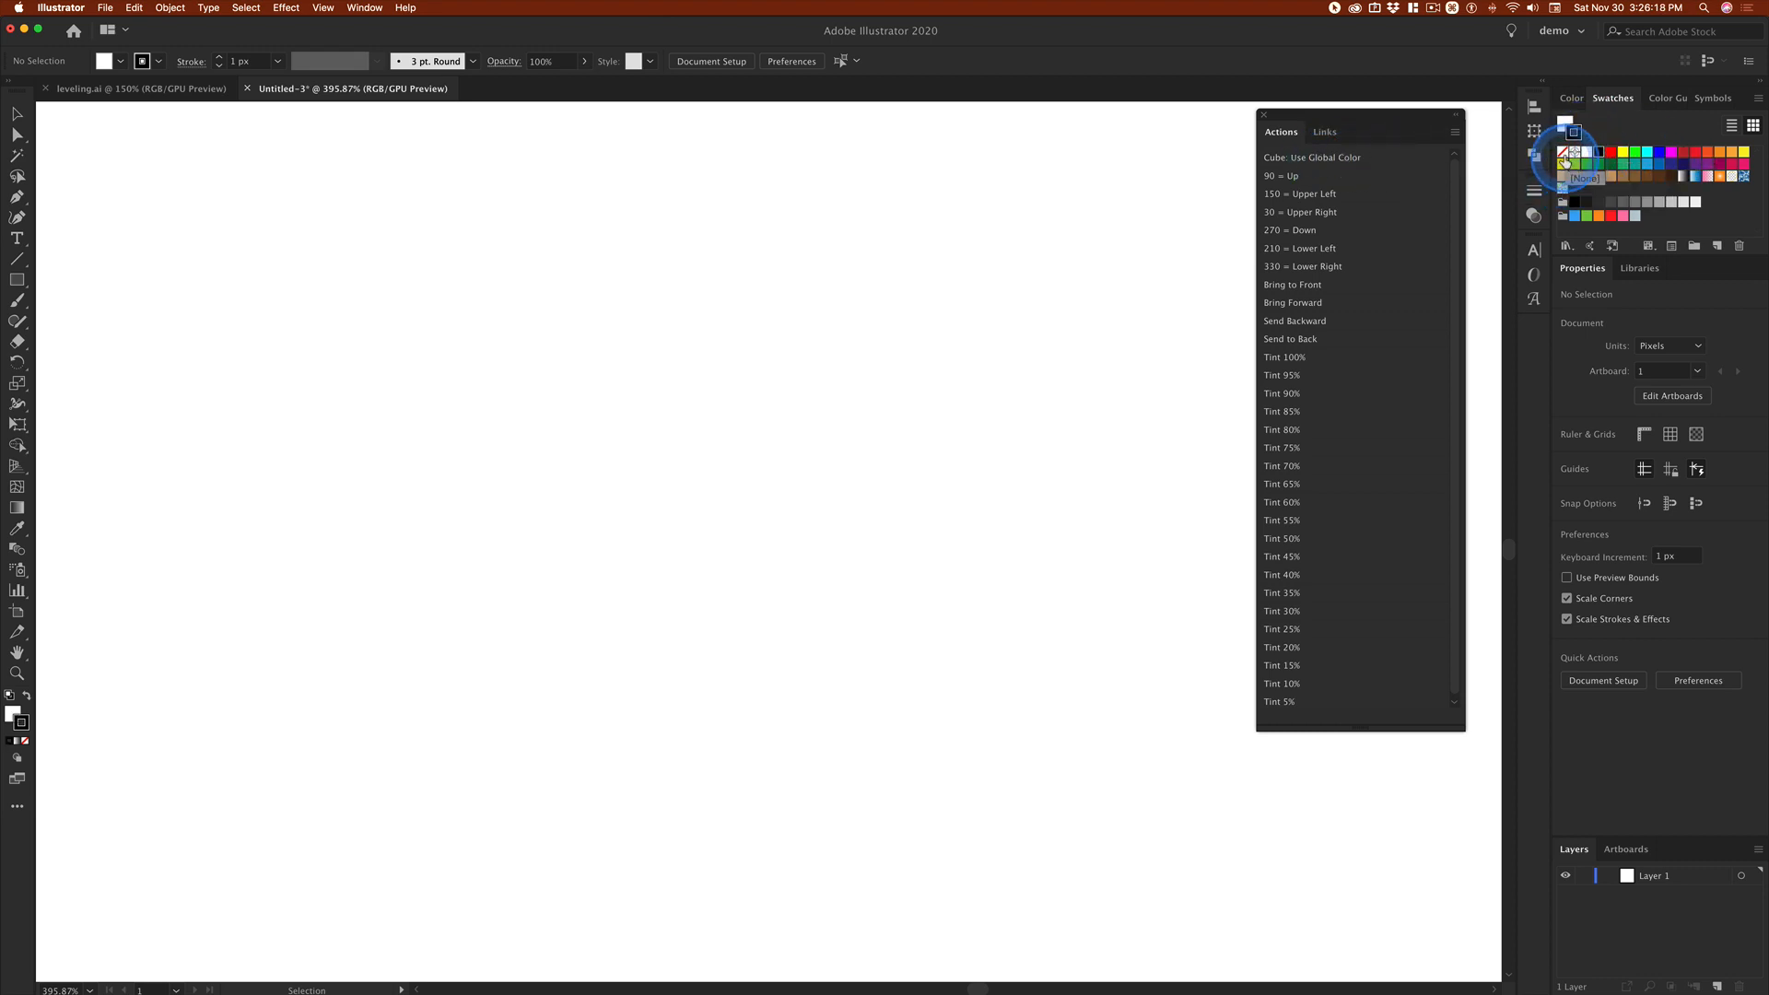
Step: Set the stroke to none and the fill to orange, R=255 G=147 B=30
click(1564, 154)
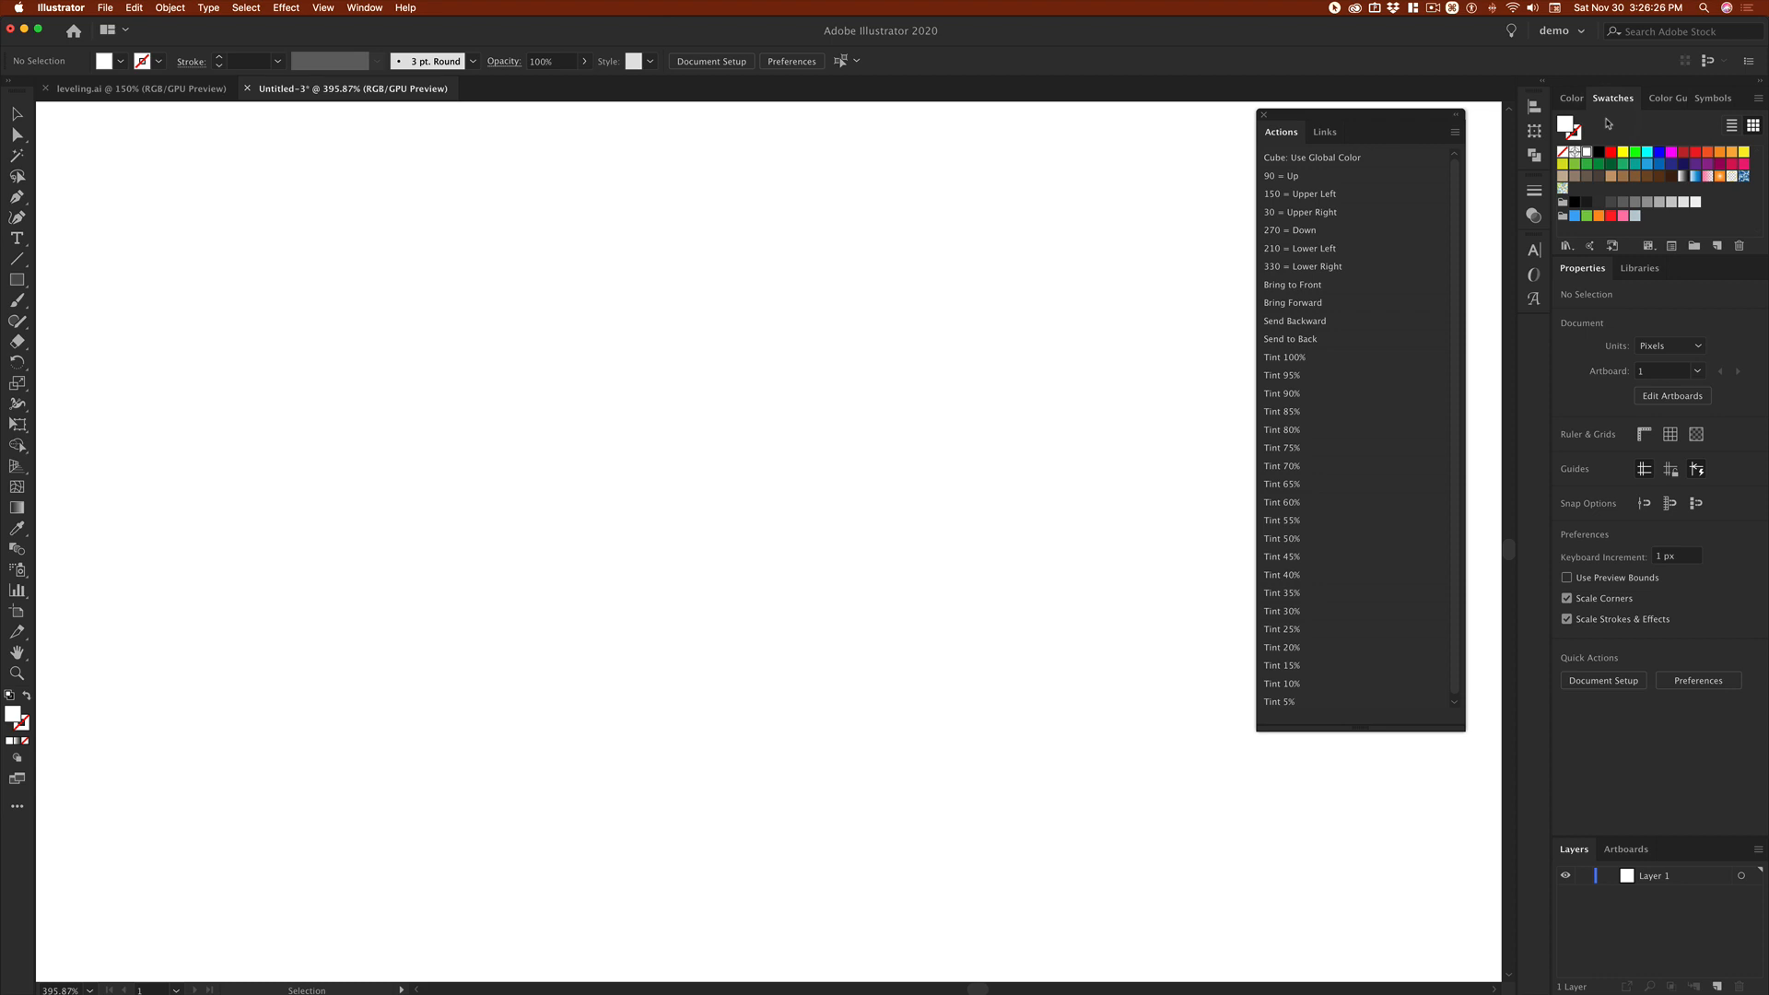
click(1565, 123)
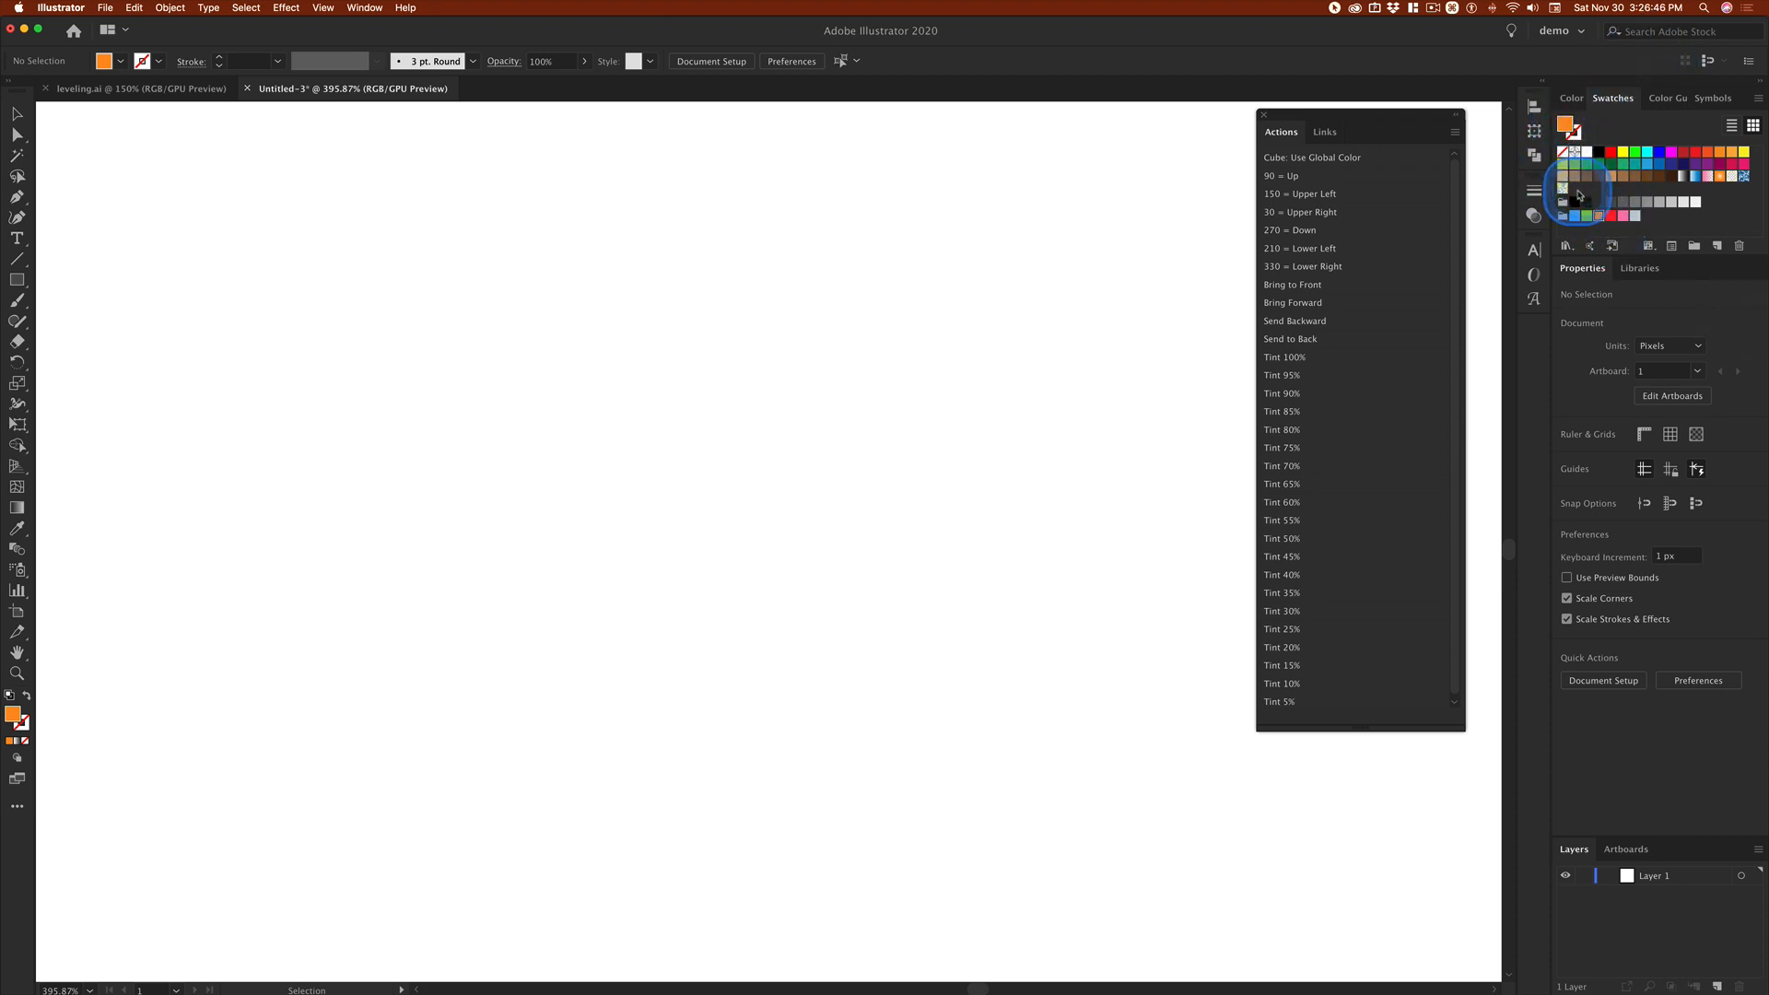
Step: Add the orange fill to the document's swatches and make the new swatch a global process color
drag(1565, 125, 1575, 189)
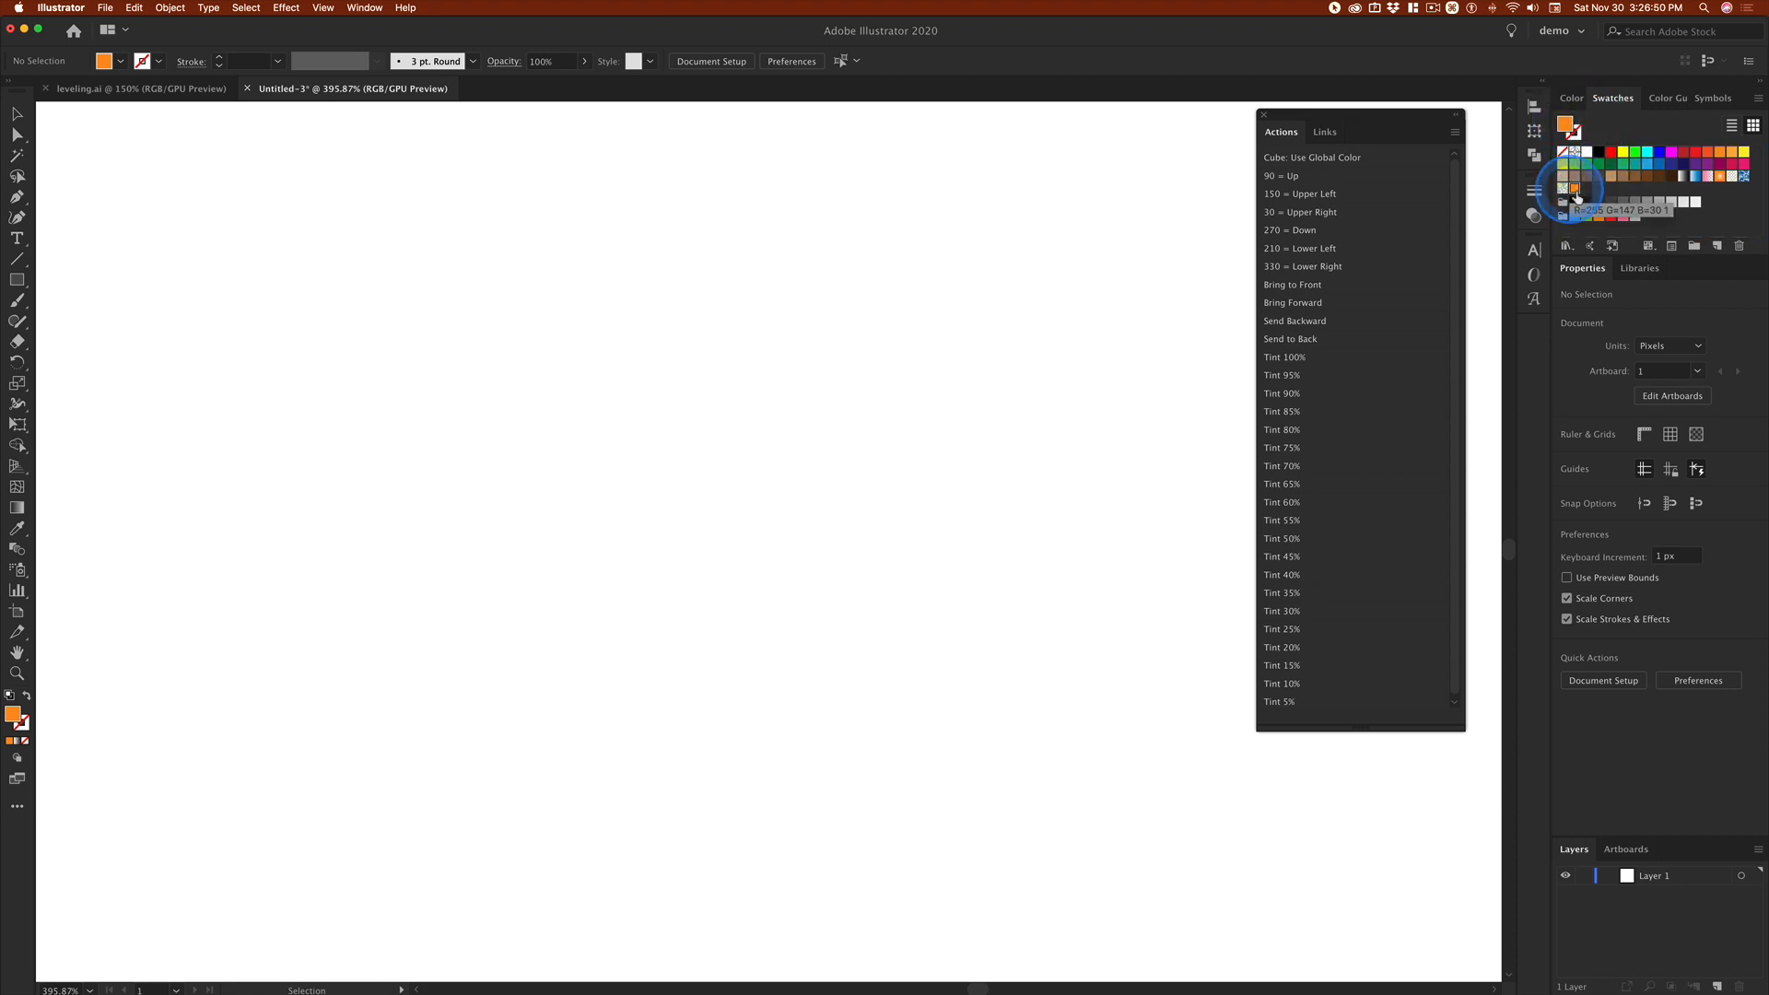
double_click(1574, 189)
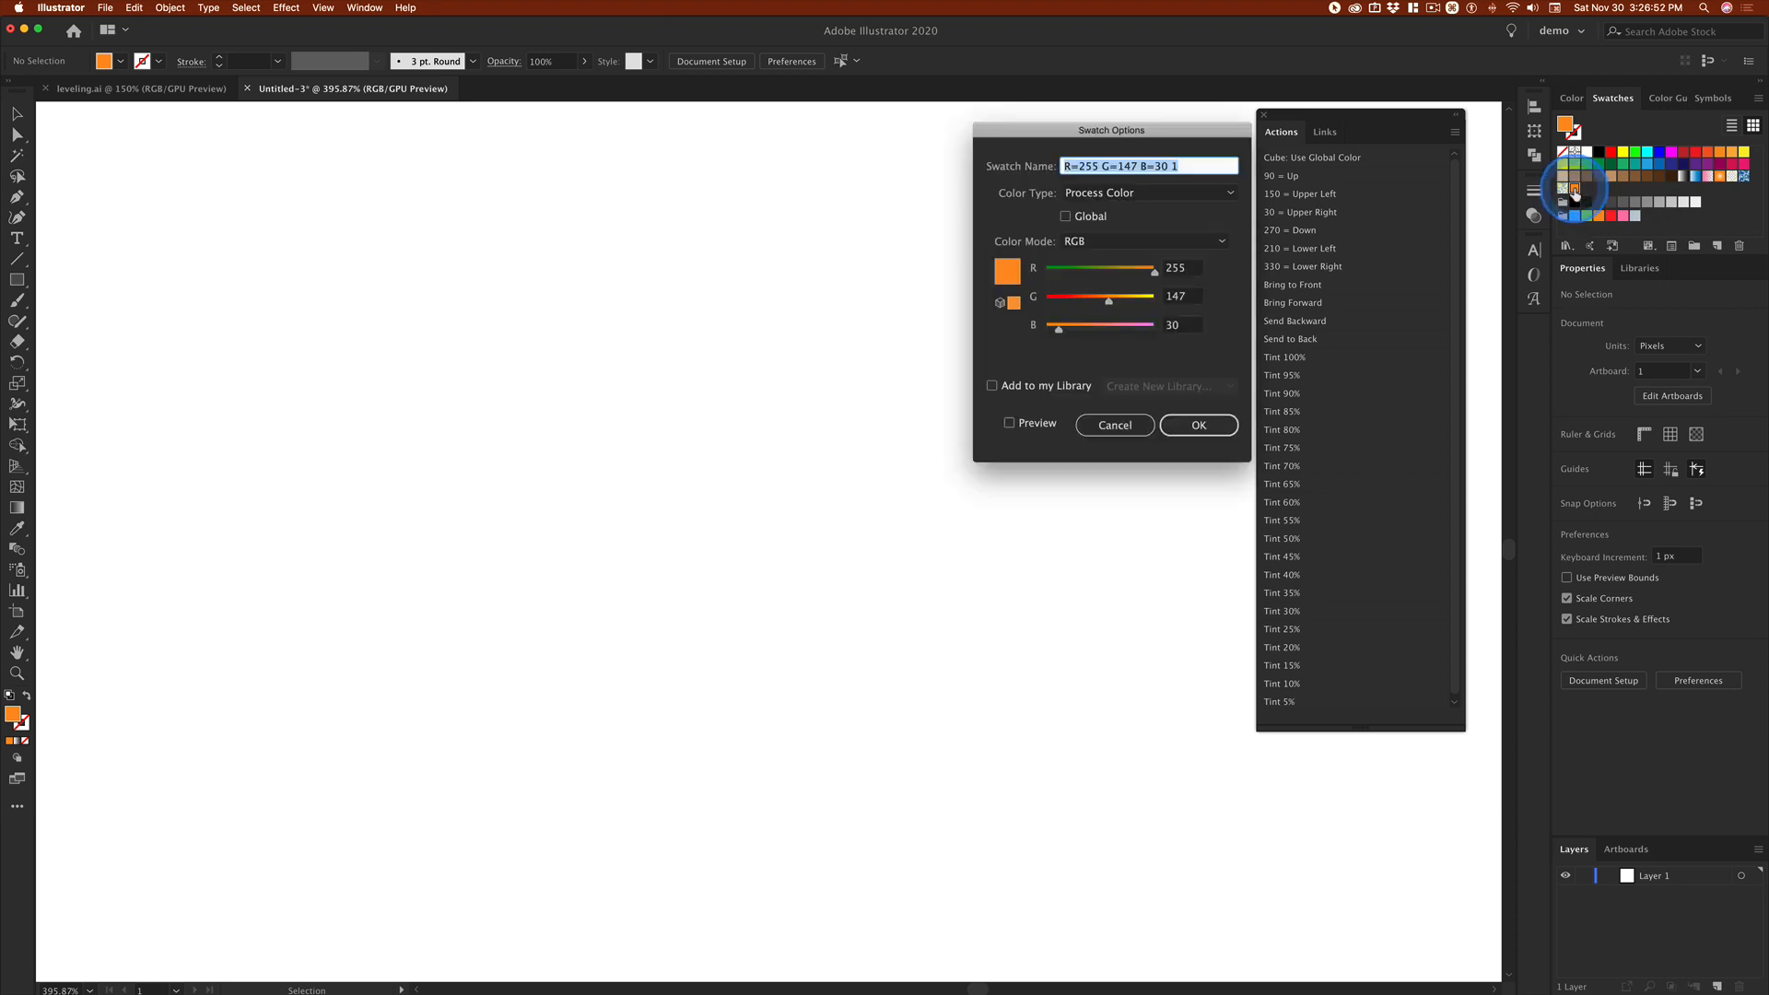
drag(1145, 140, 1098, 153)
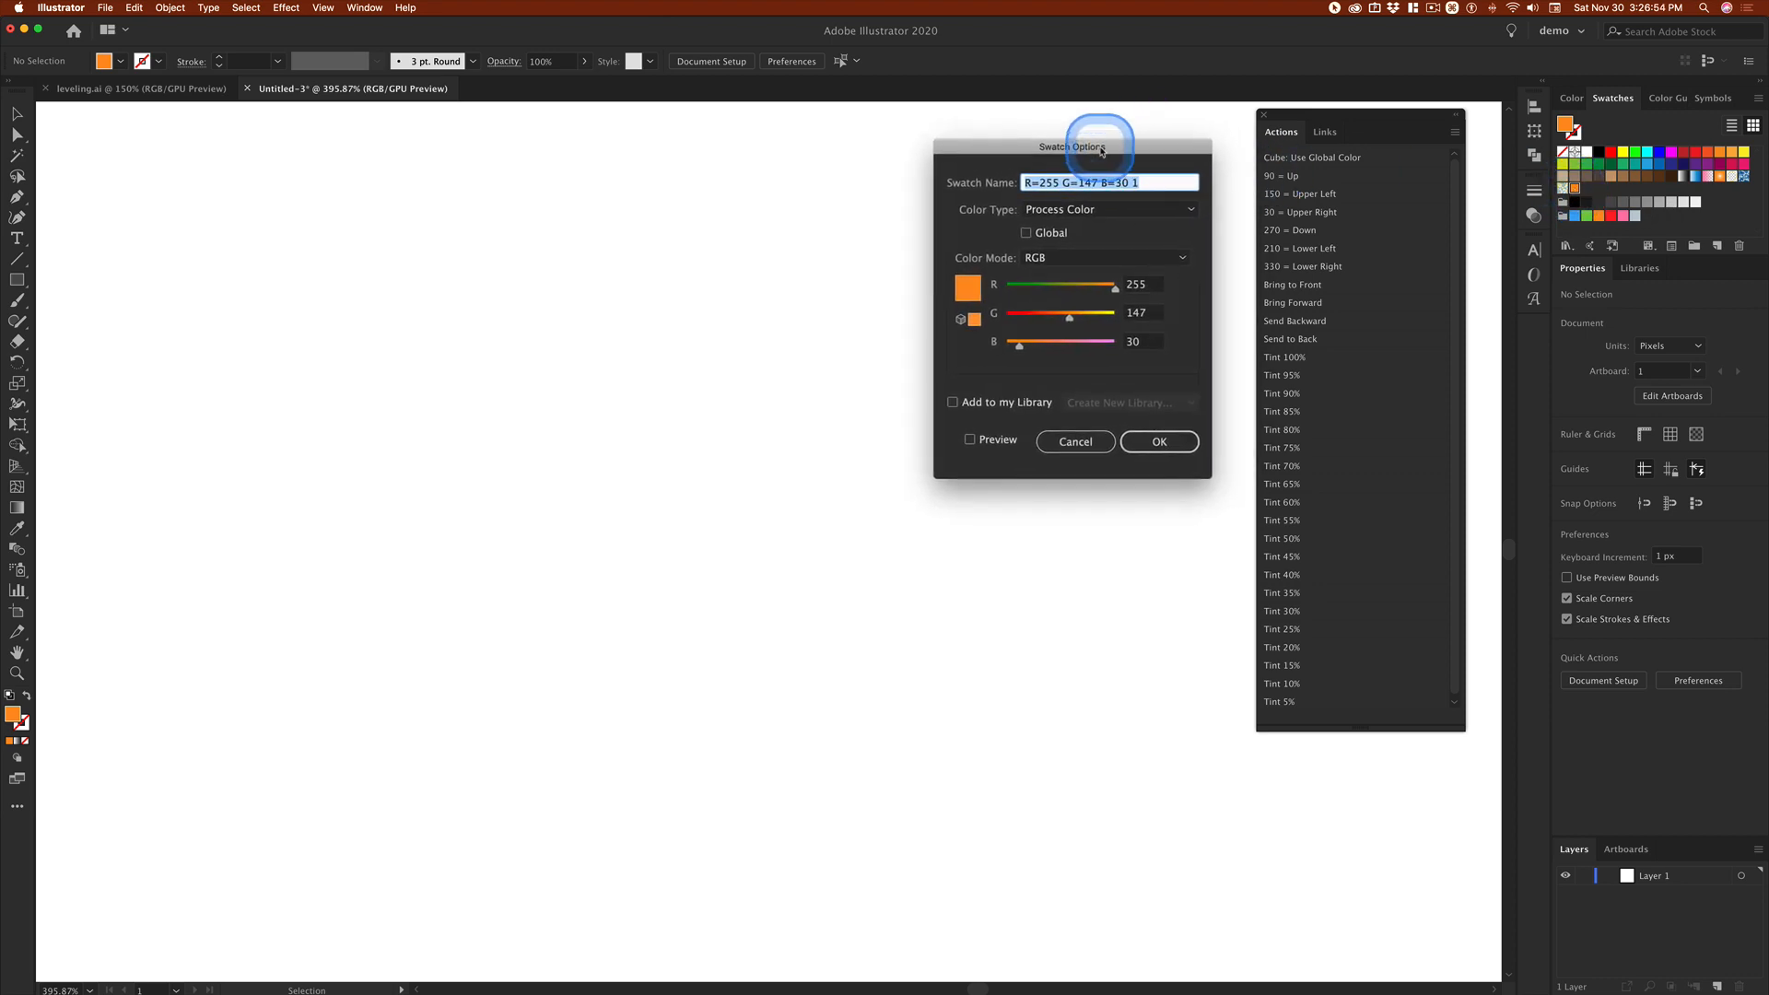
click(1027, 234)
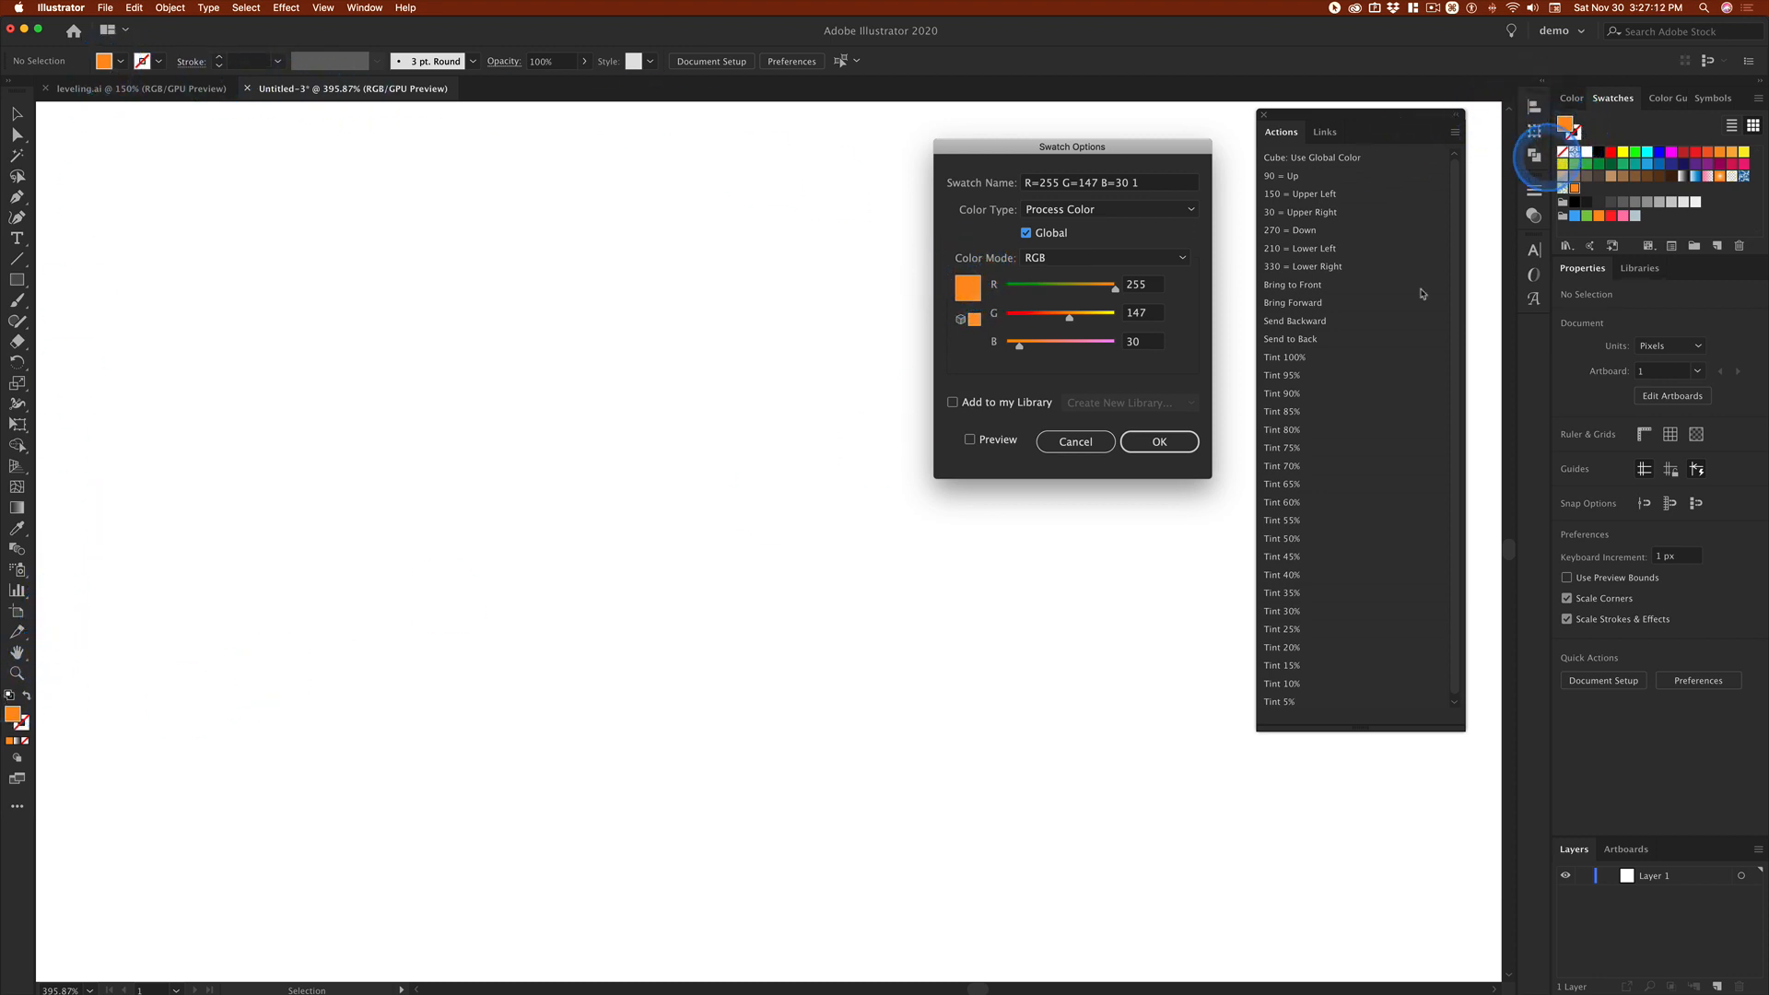
click(1163, 442)
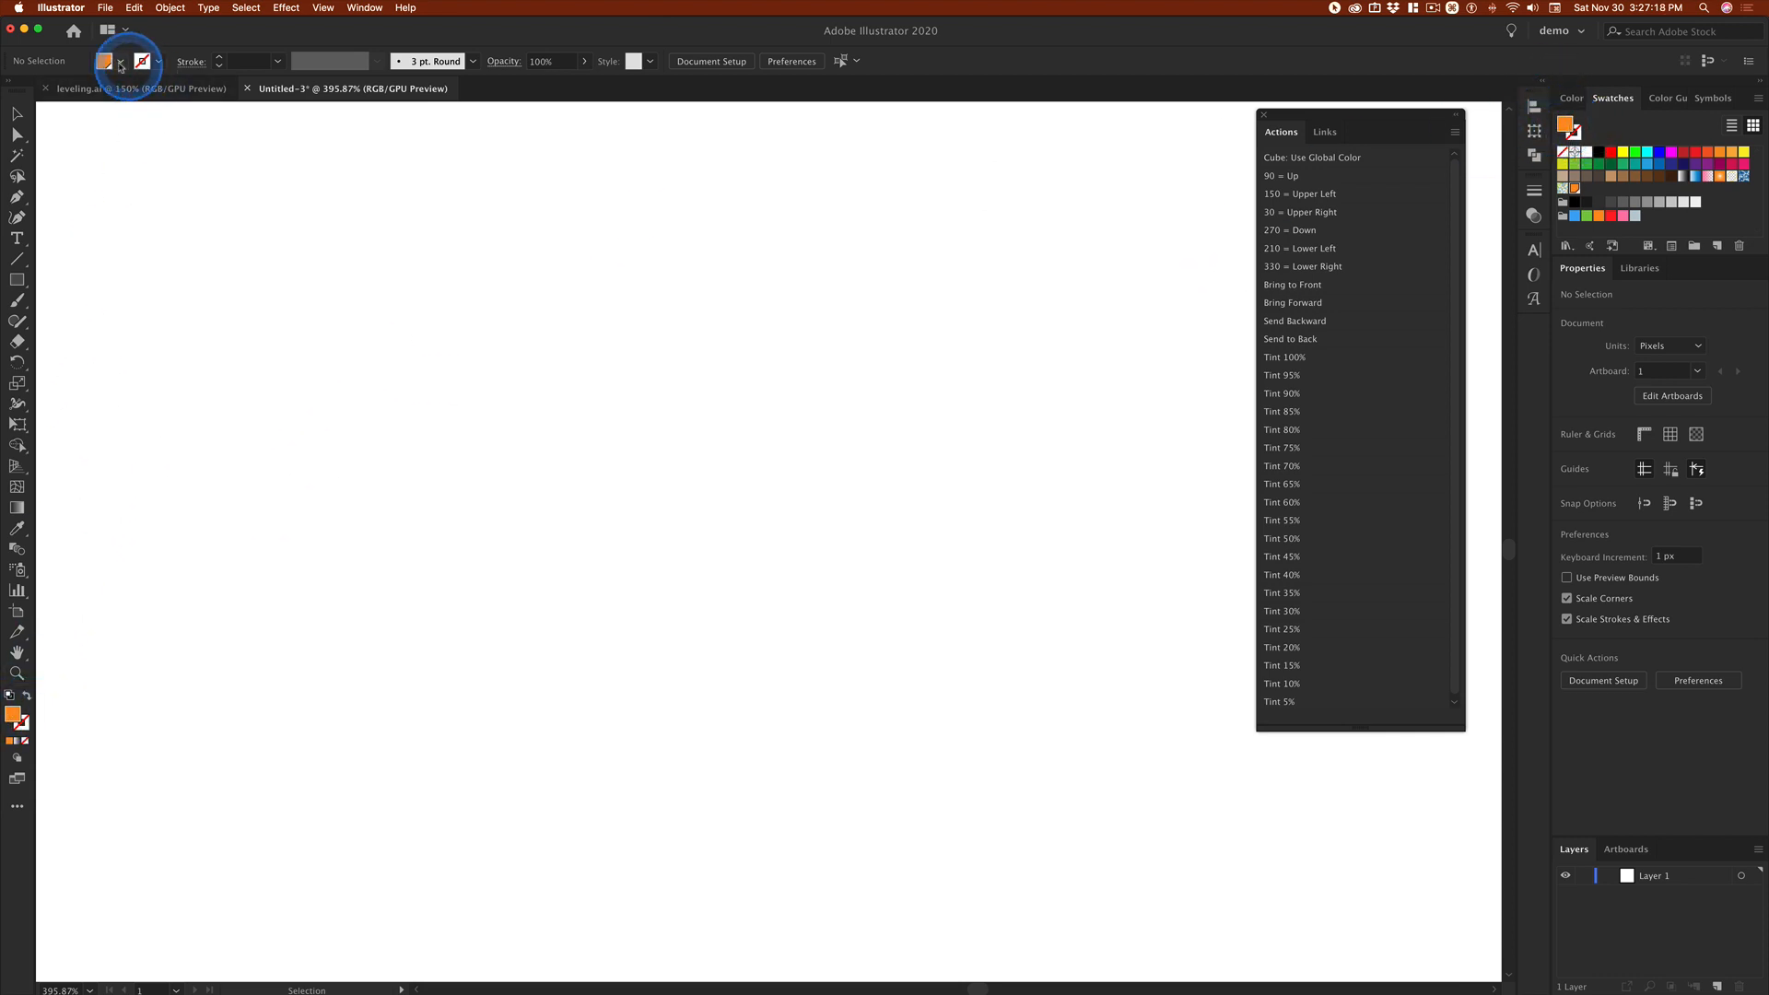
key(ctrl)
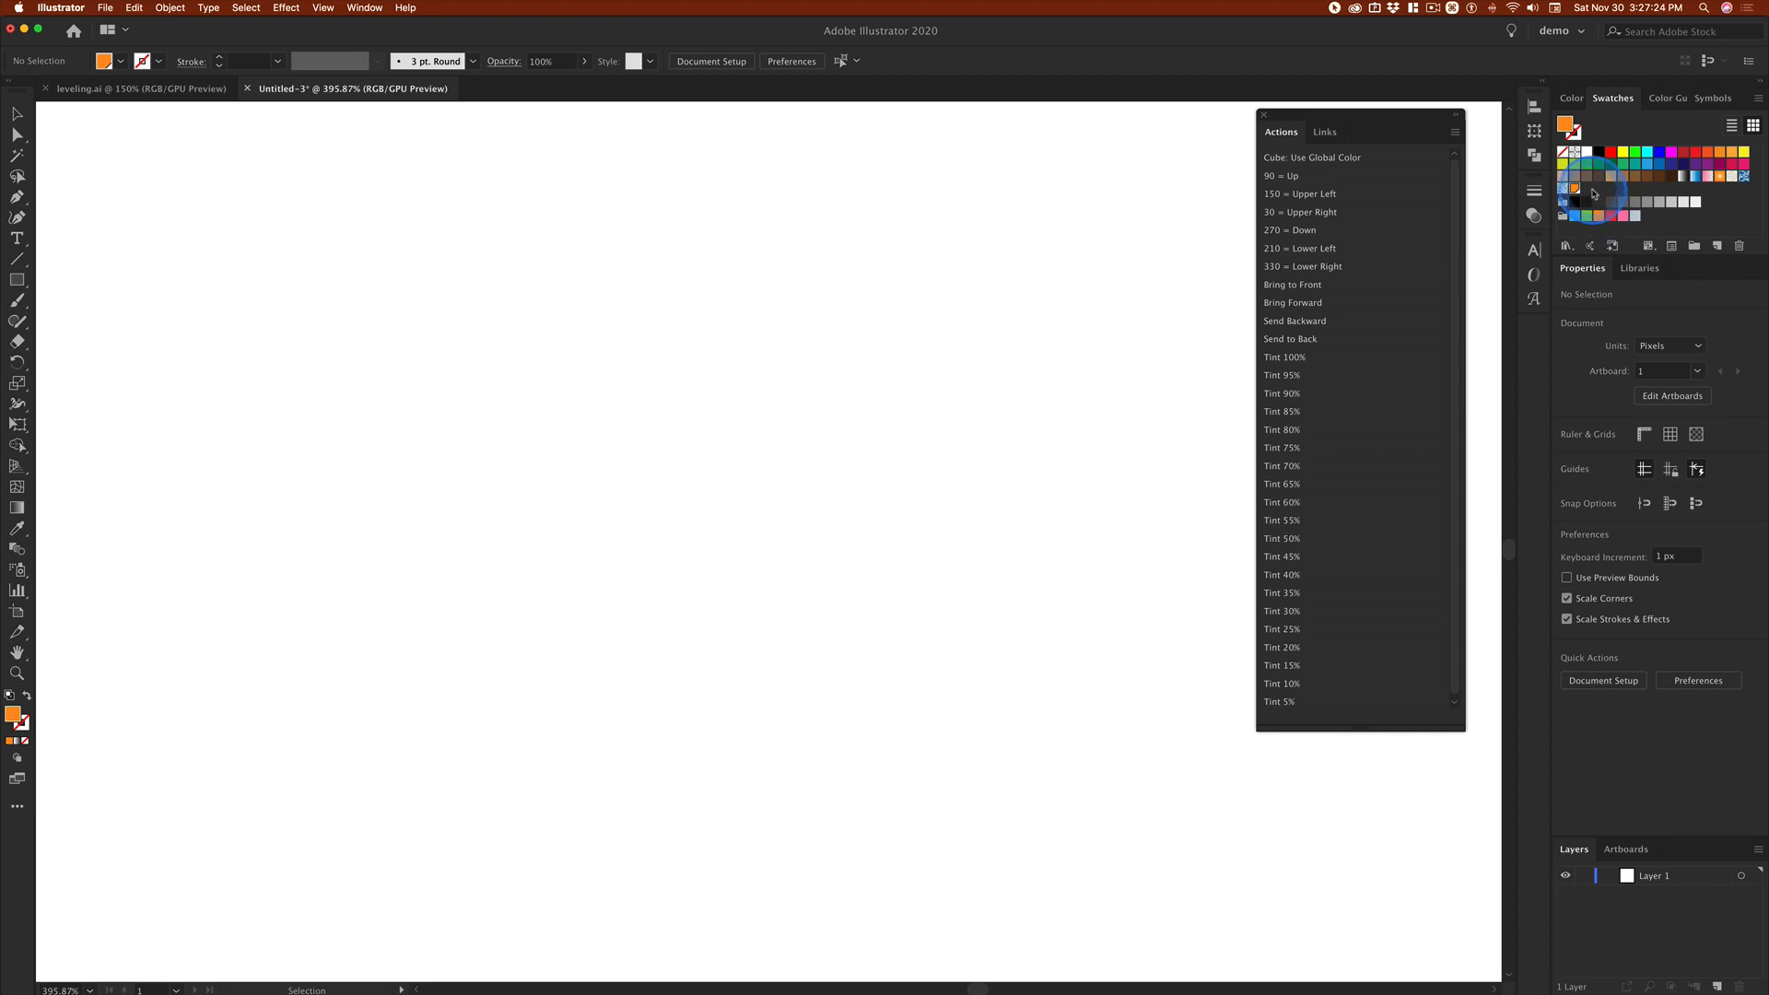
key(ctrl)
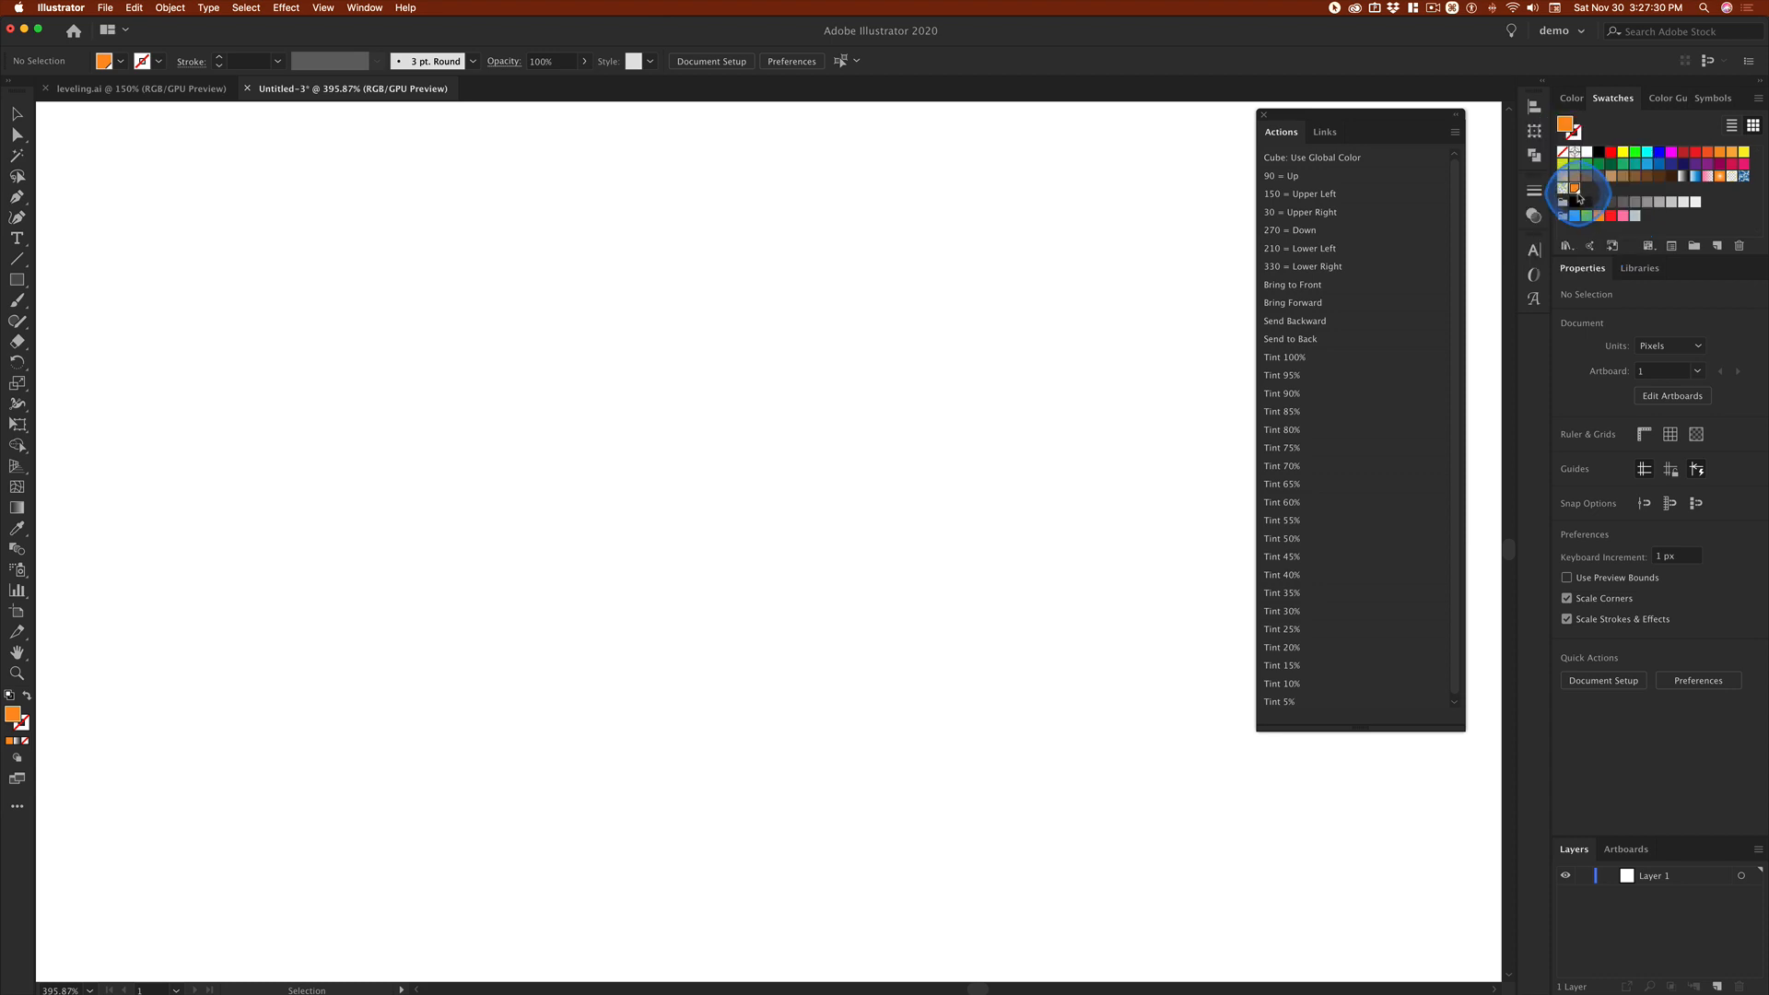
key(super+grave)
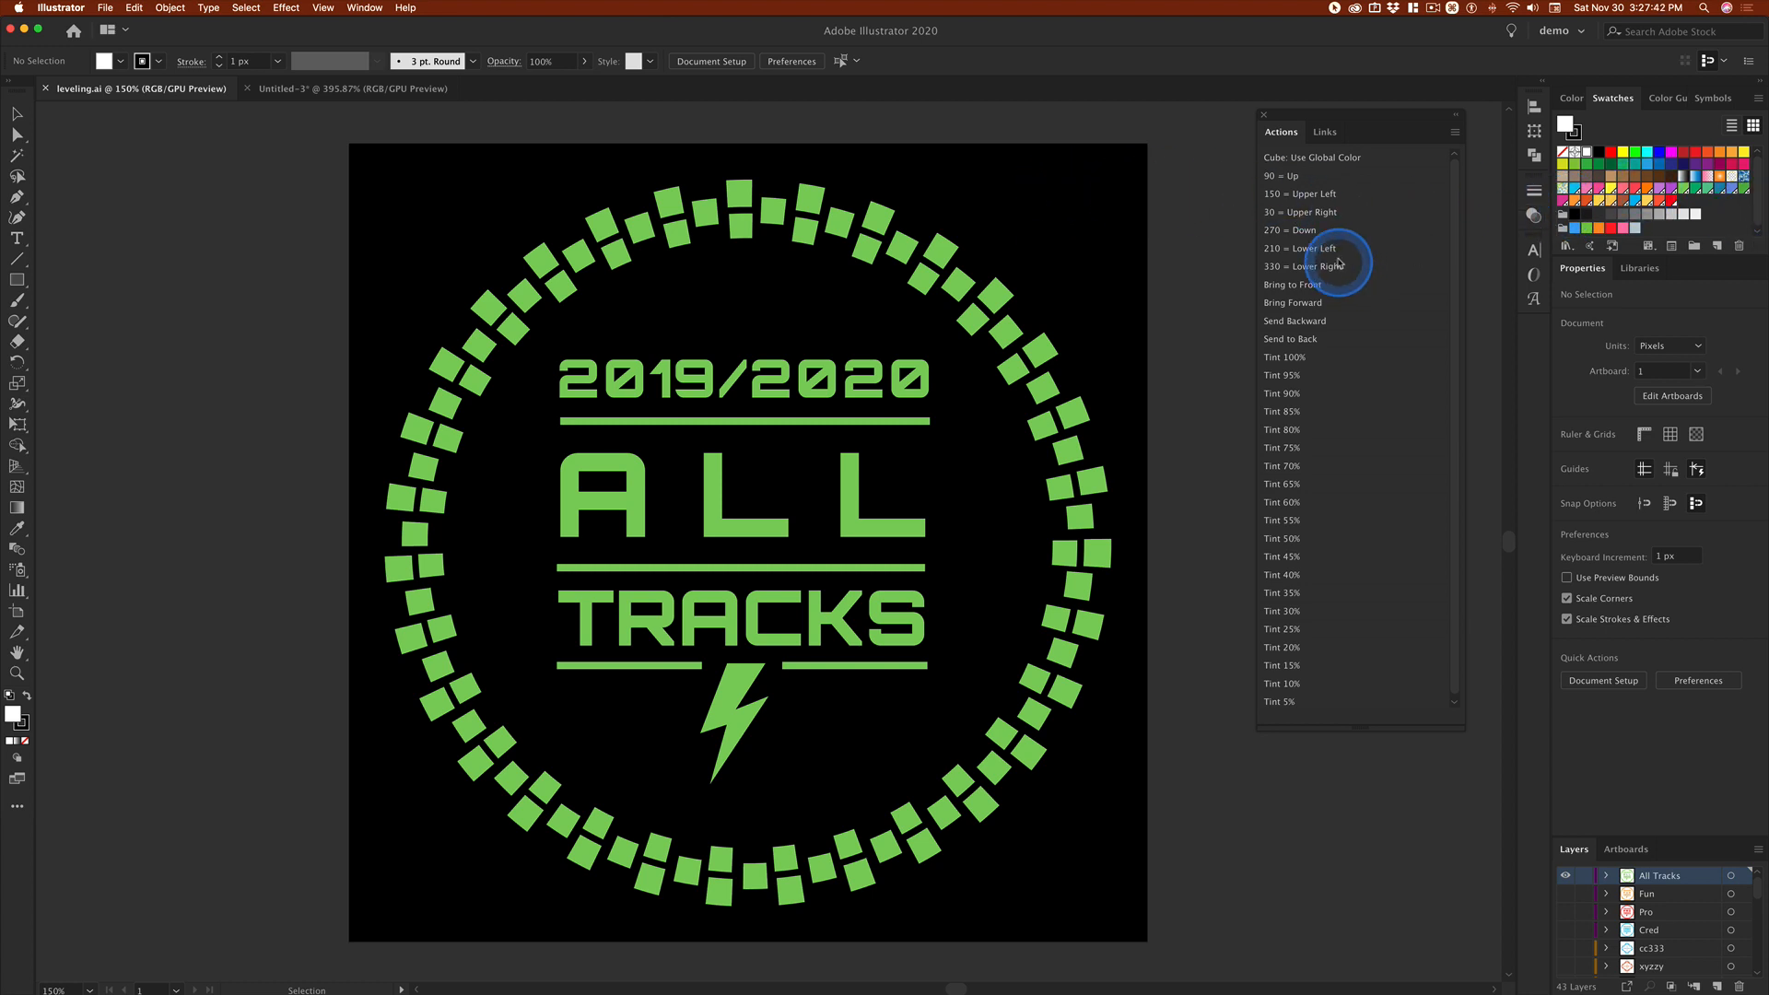
key(super+grave)
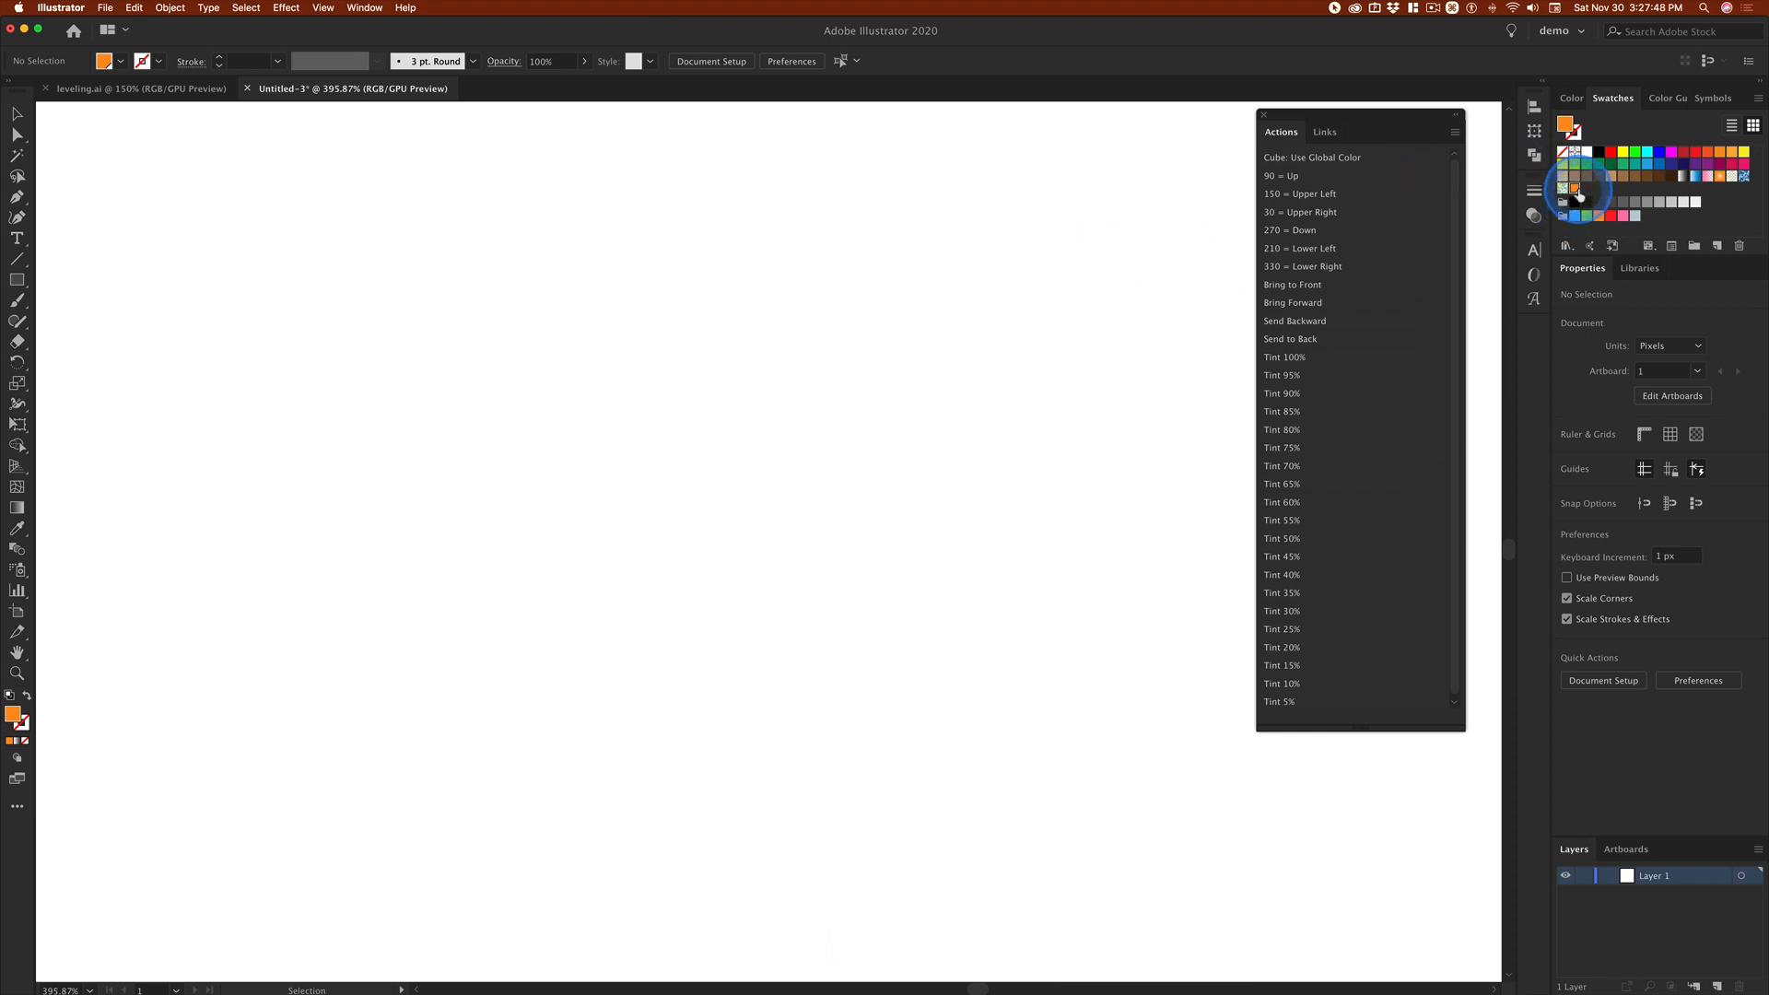
click(1579, 135)
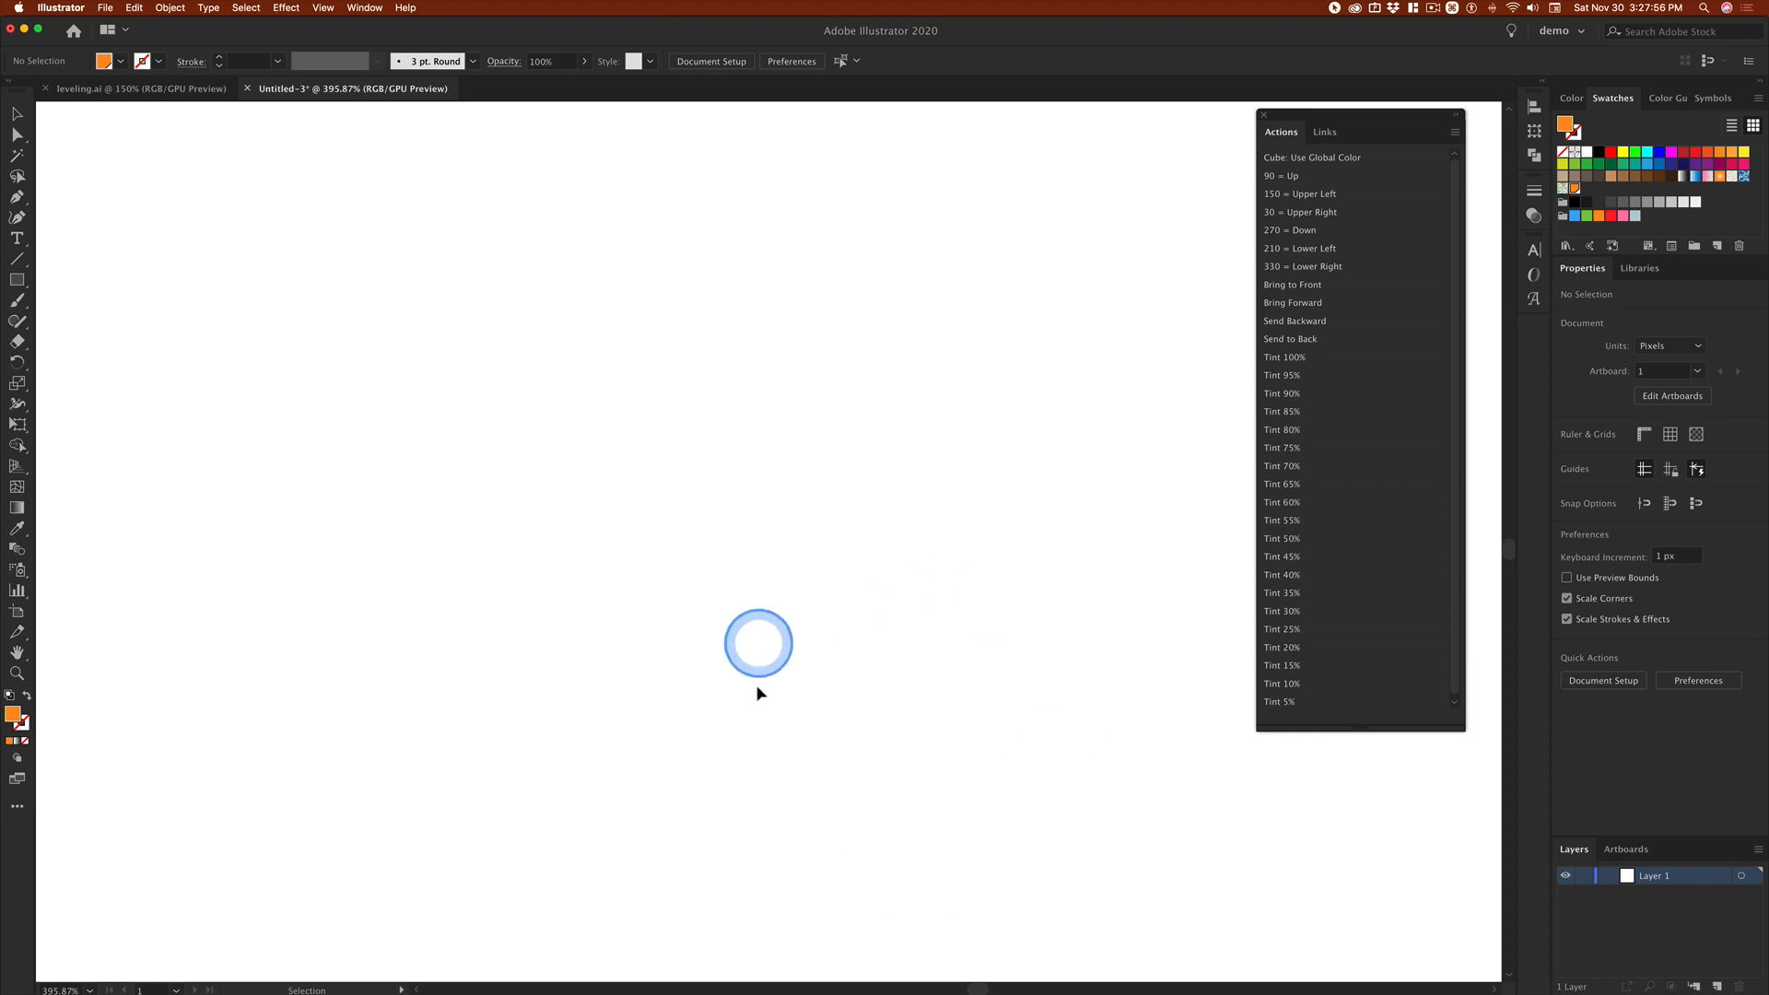
Step: Generate an orange isometric cube with the "Cube: Use Global Color" action and delete it
click(1299, 159)
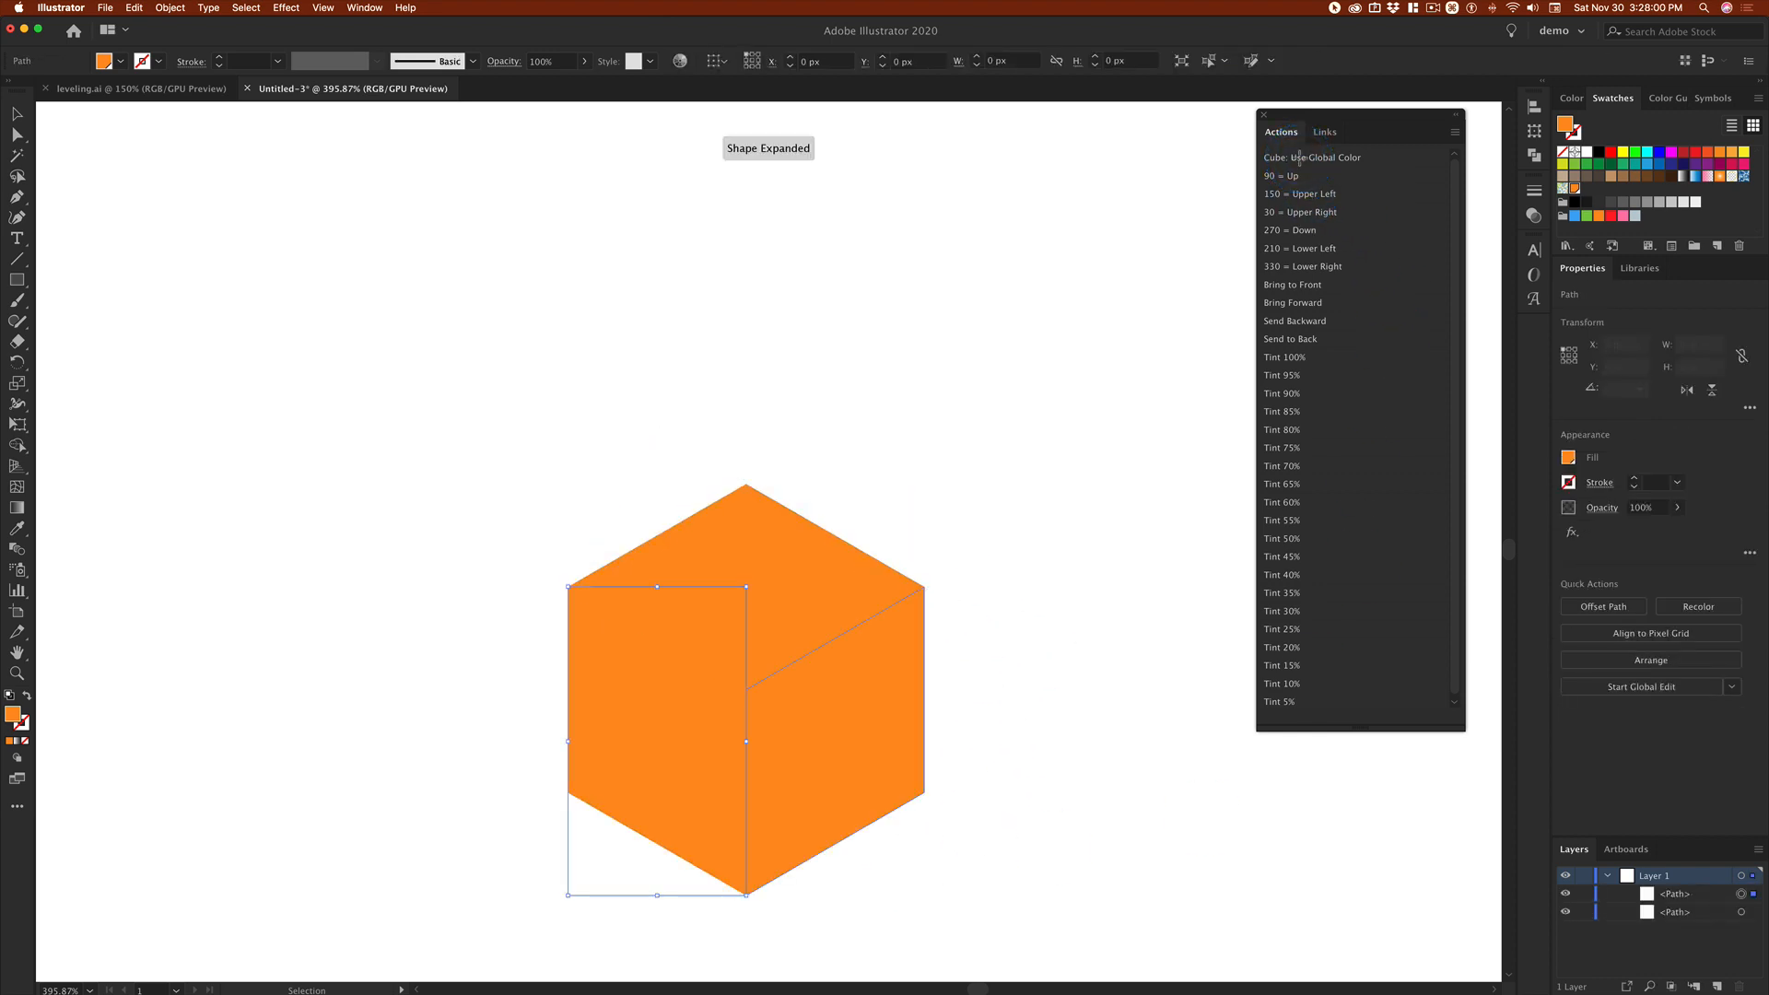
click(1099, 346)
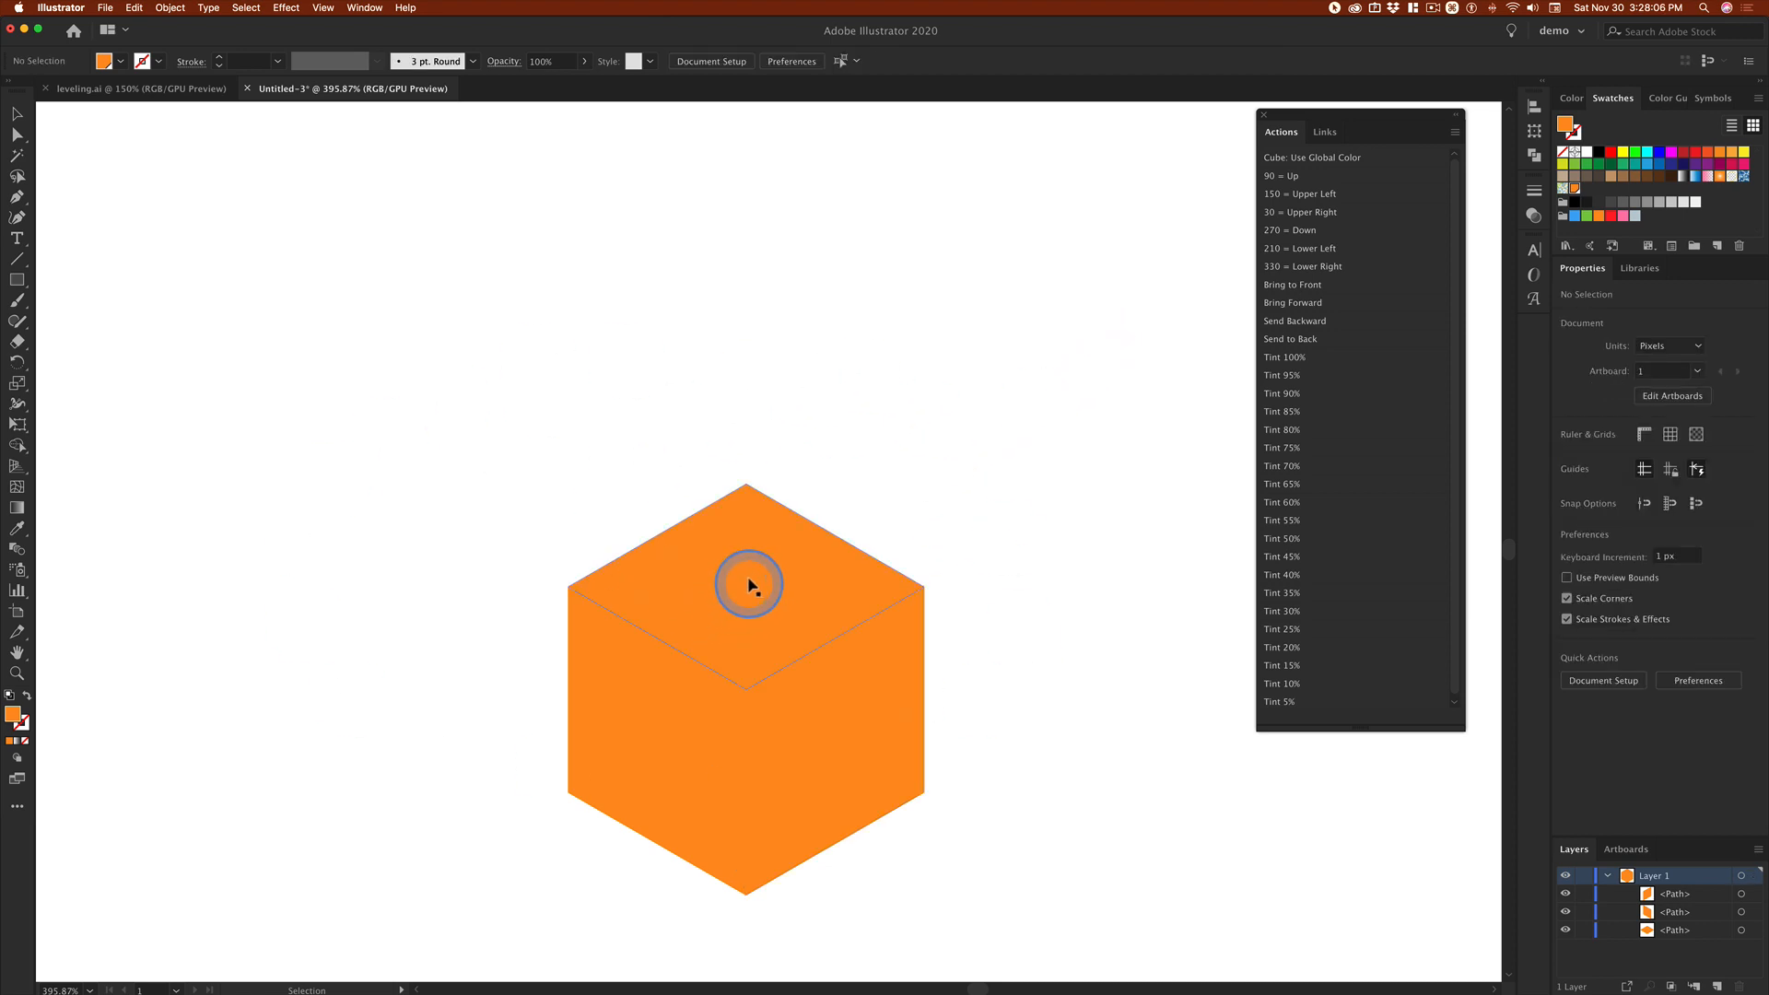
key(super)
key(super+minus)
key(super+minus)
key(super+minus)
key(super+minus)
key(super+minus)
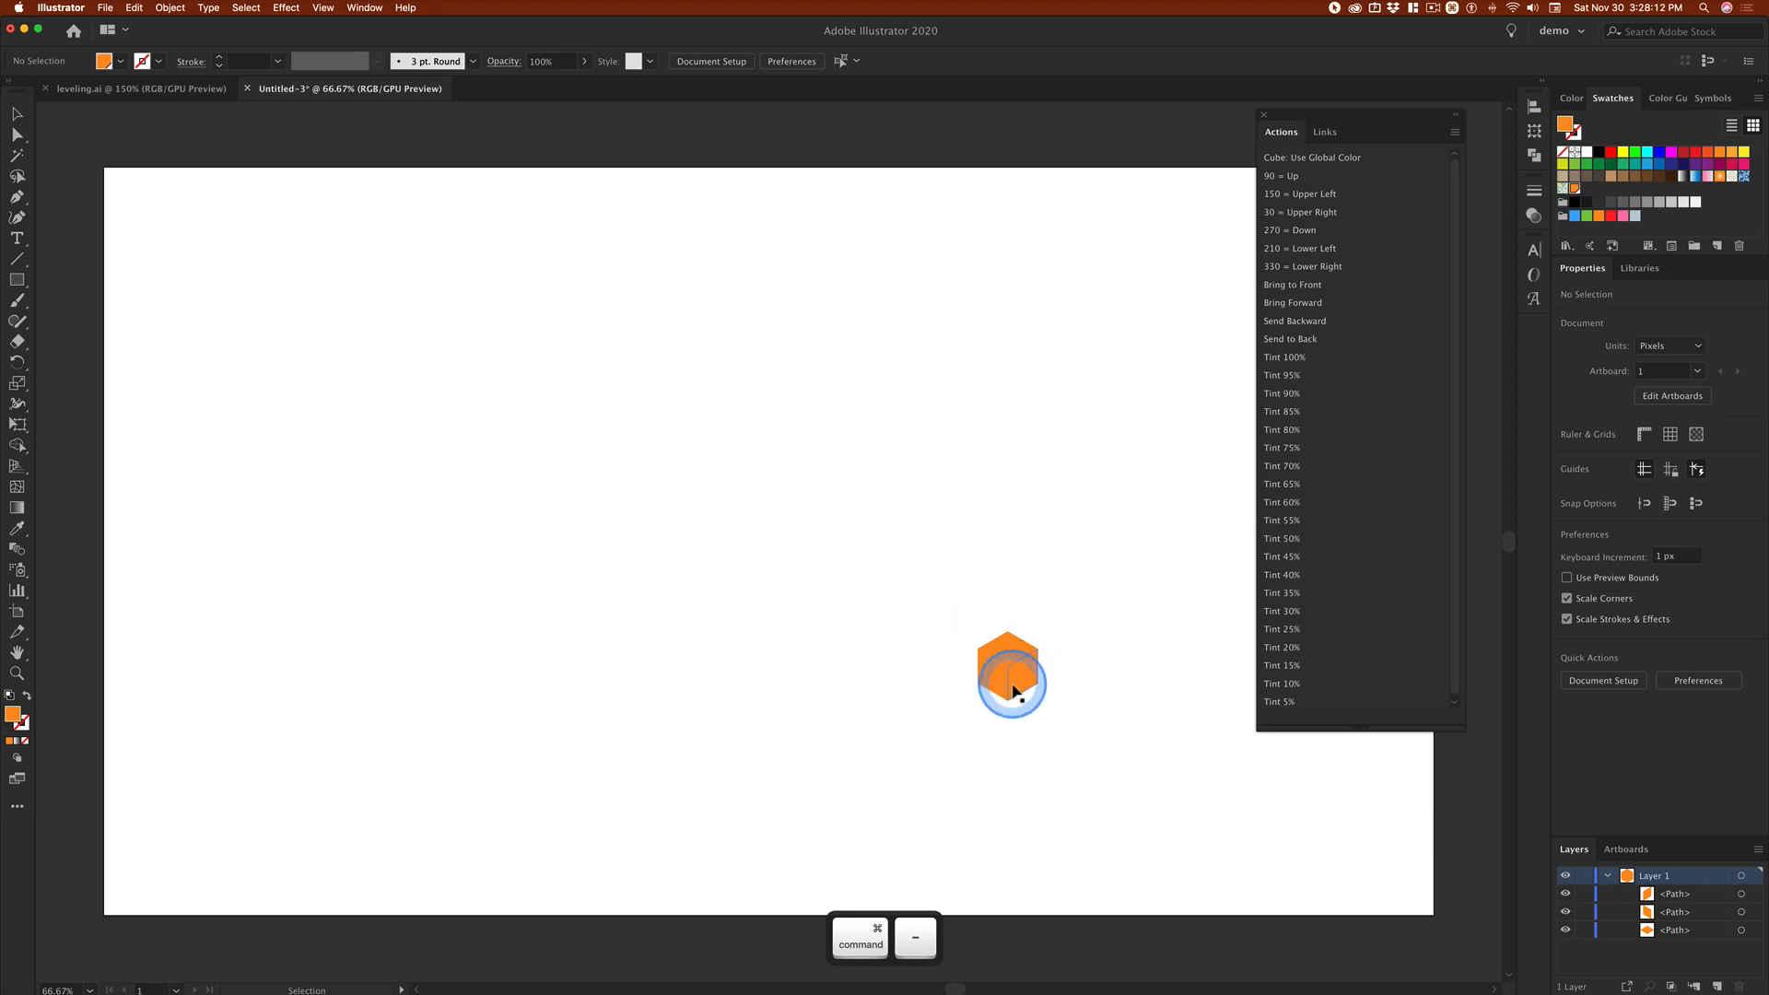
mouse_move(917, 591)
mouse_down()
mouse_move(1111, 737)
mouse_move(1125, 727)
mouse_up()
key(Delete)
Step: Run the "Cube: Use Global Color" action again, inspect the cube up close, and delete all its faces
click(1313, 159)
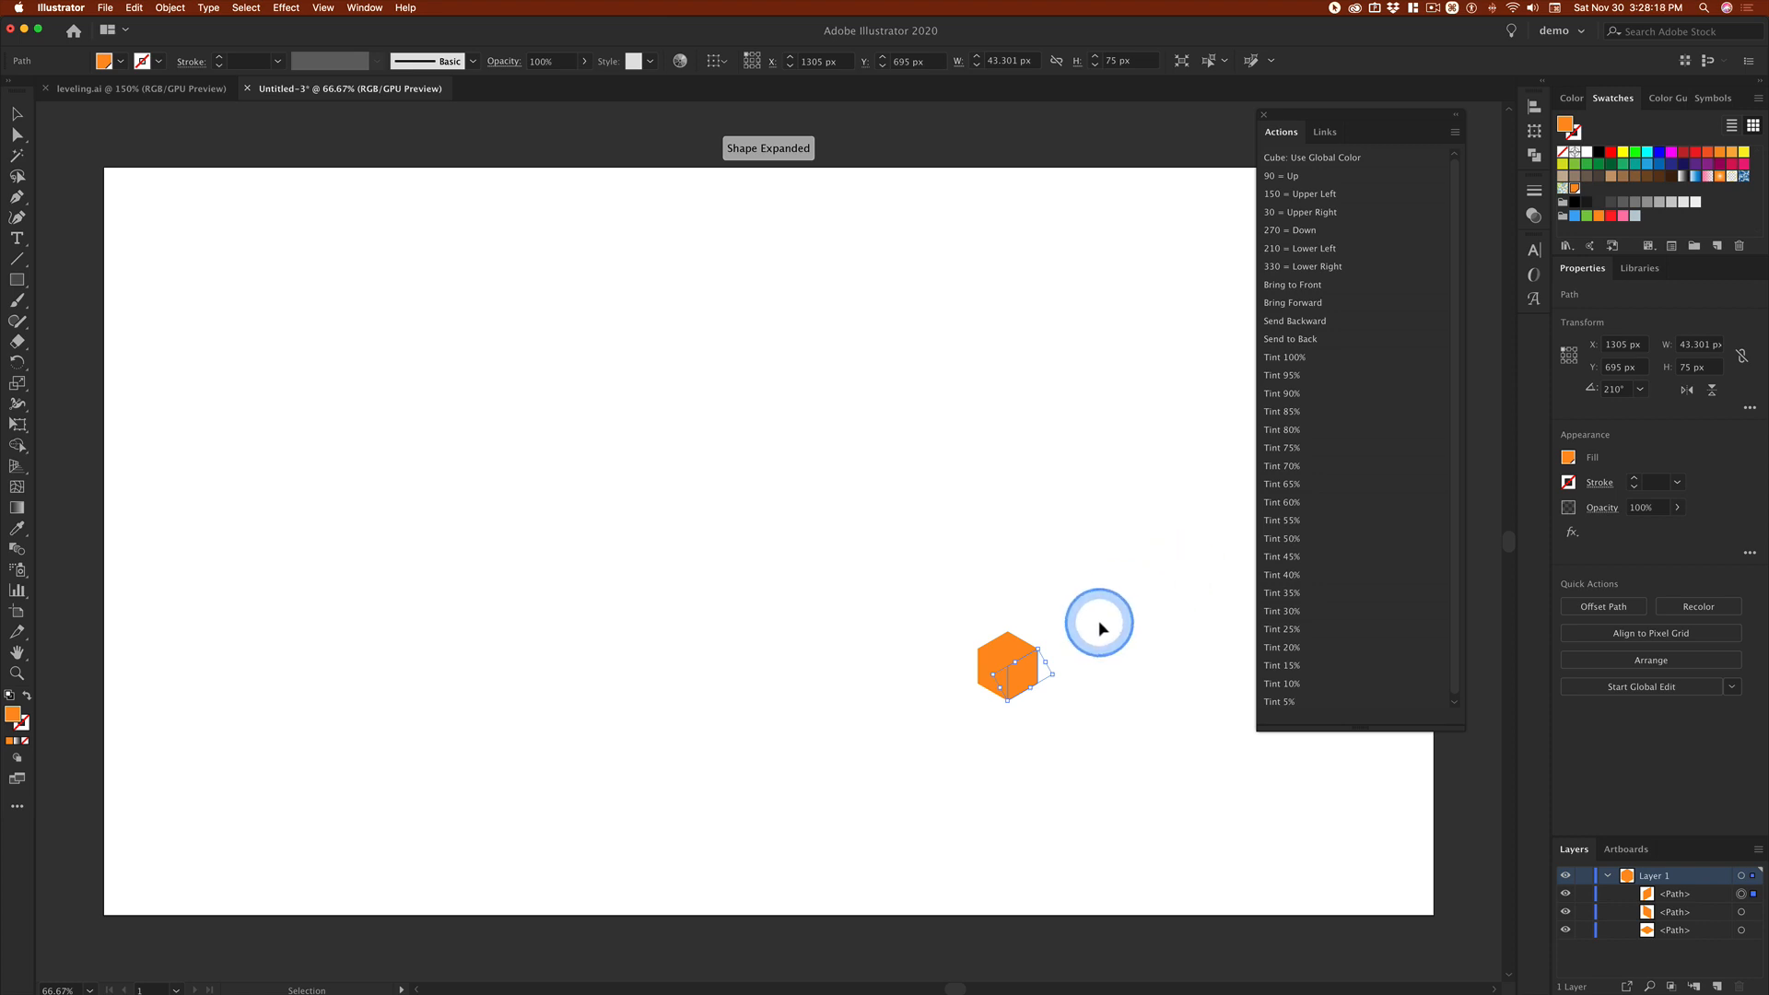
key(super+space)
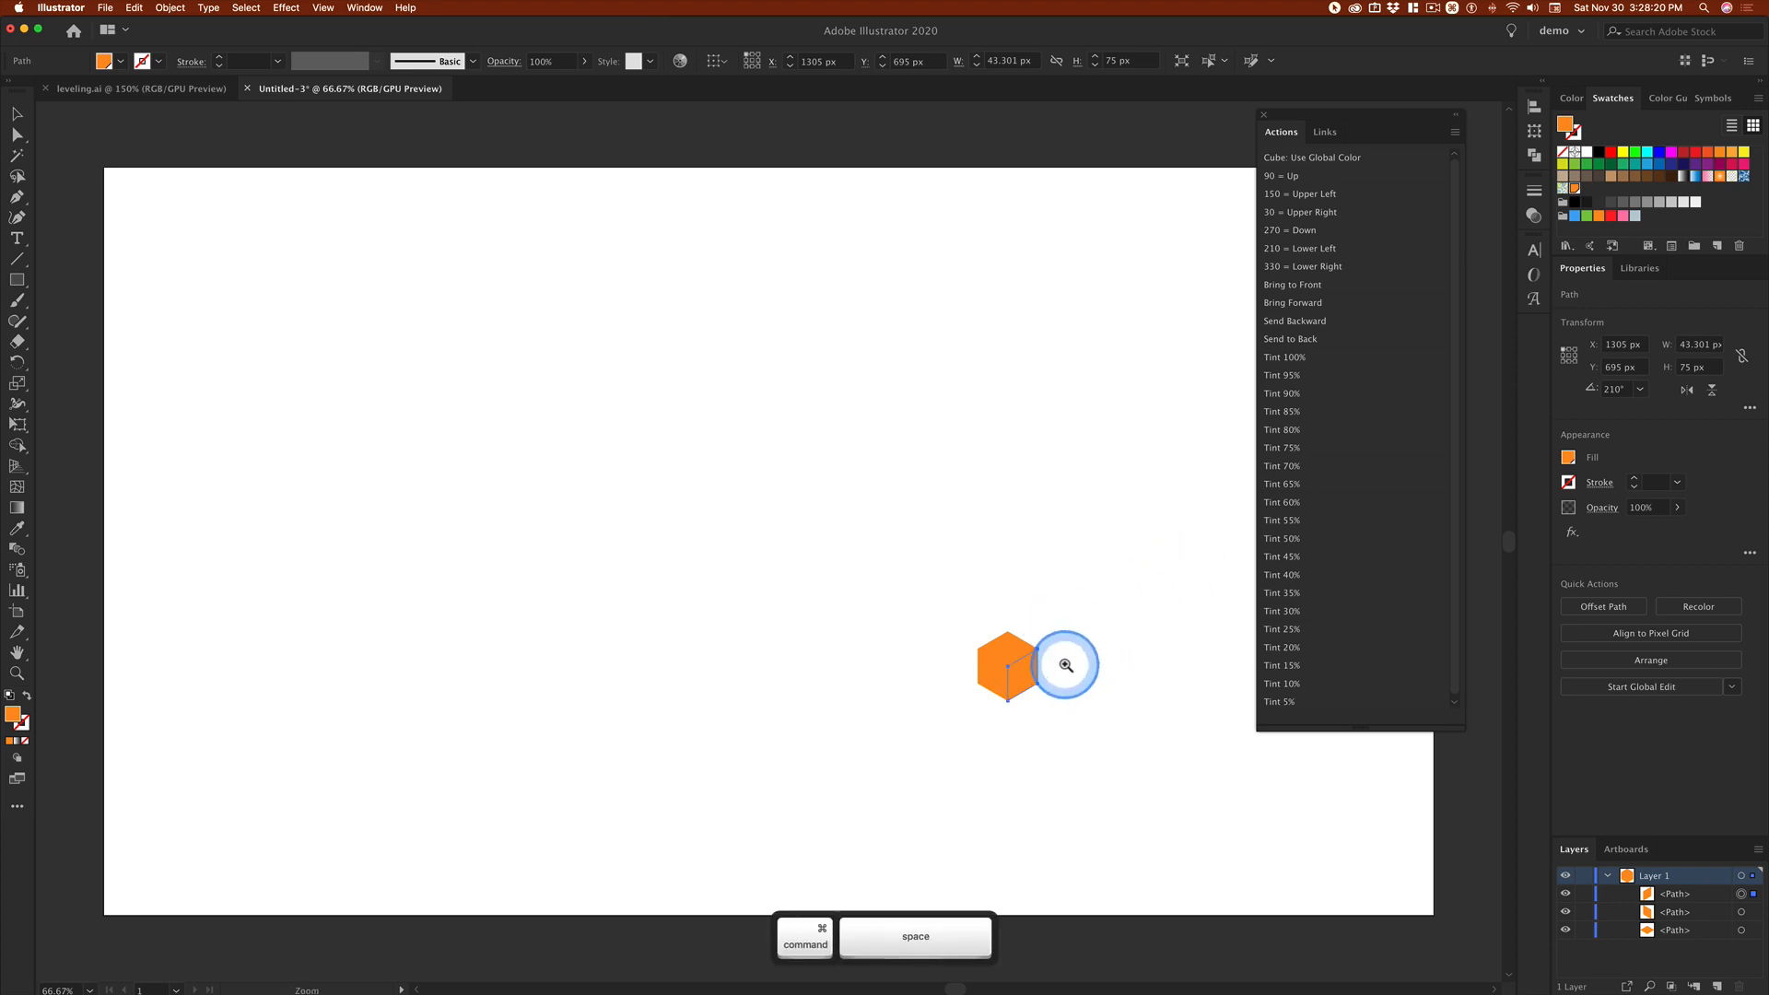
drag(1065, 665, 1369, 666)
drag(558, 495, 465, 423)
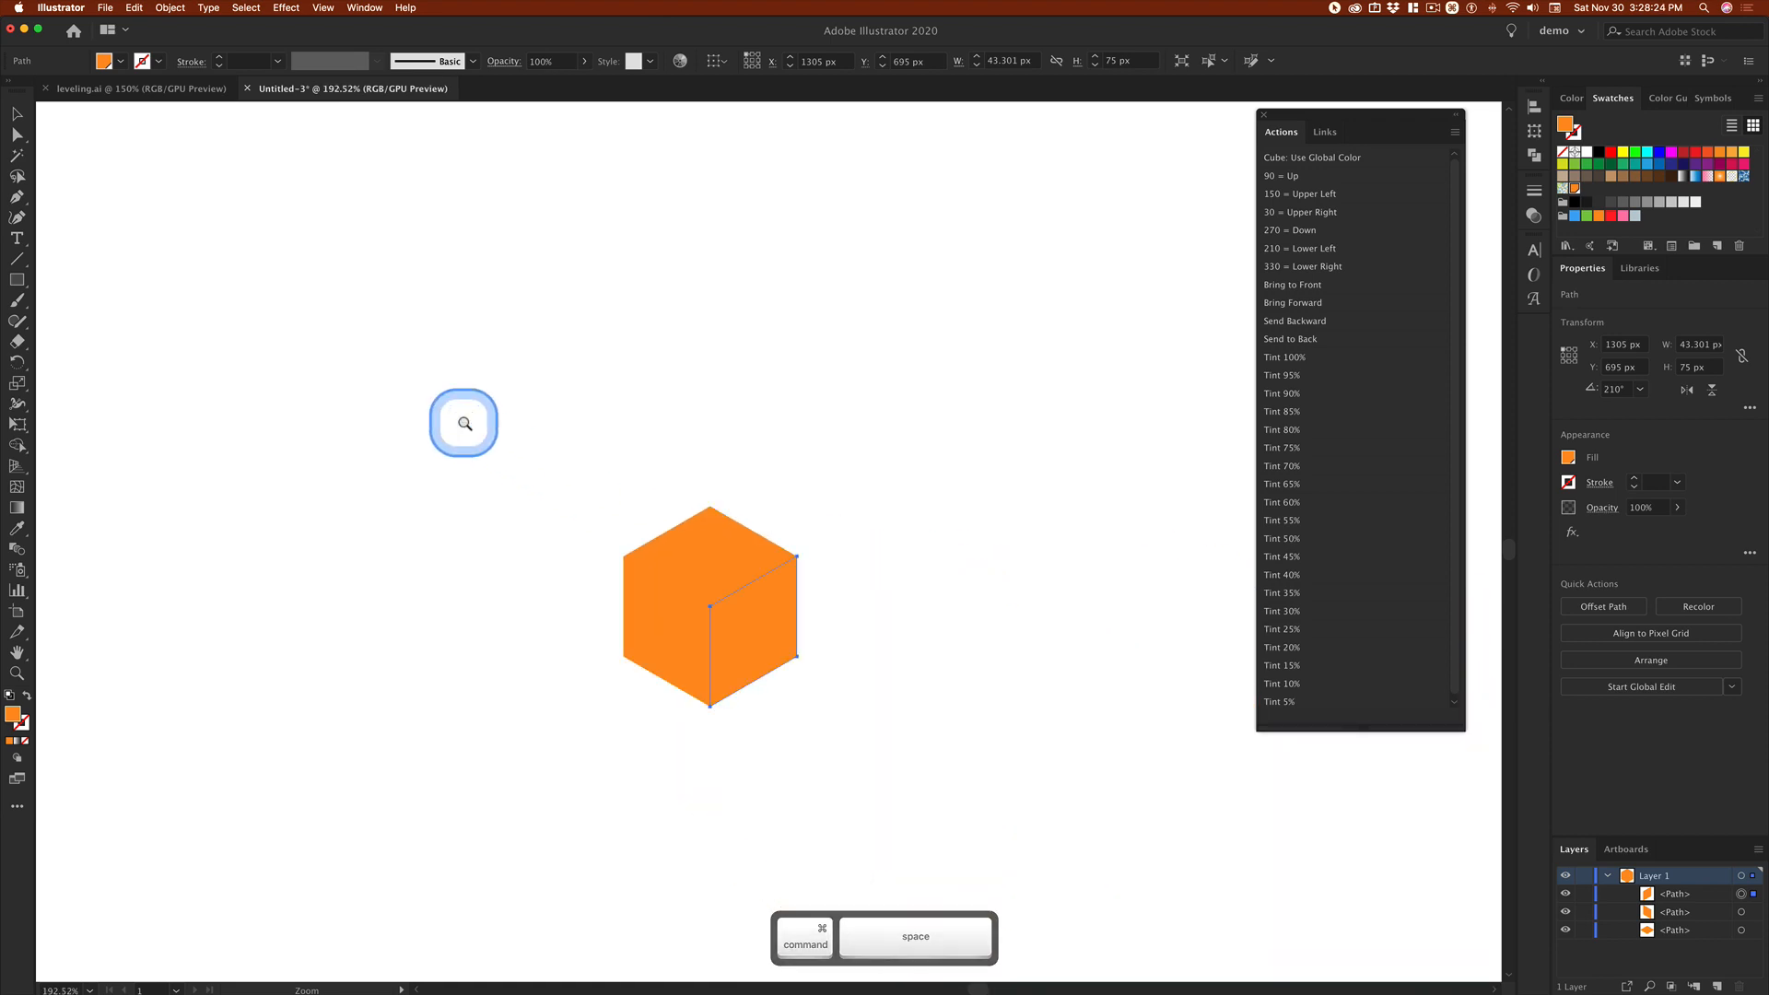
drag(656, 489, 762, 489)
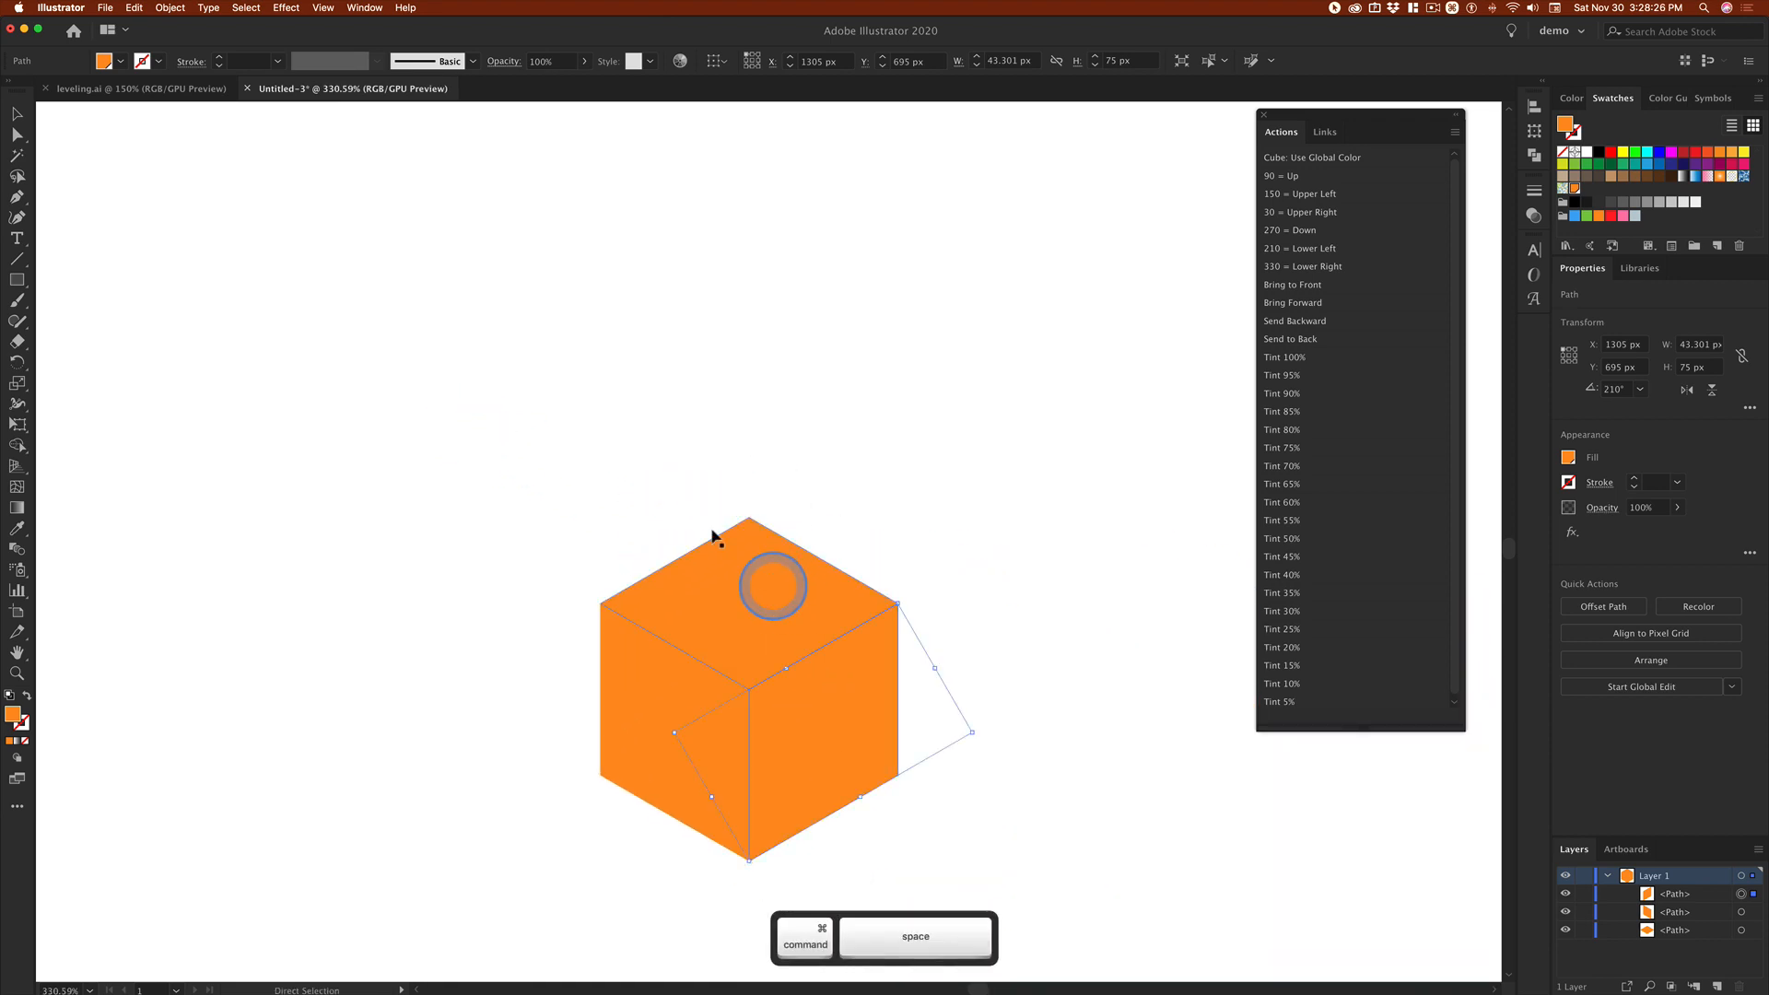
key(v)
drag(600, 486, 1102, 790)
key(Delete)
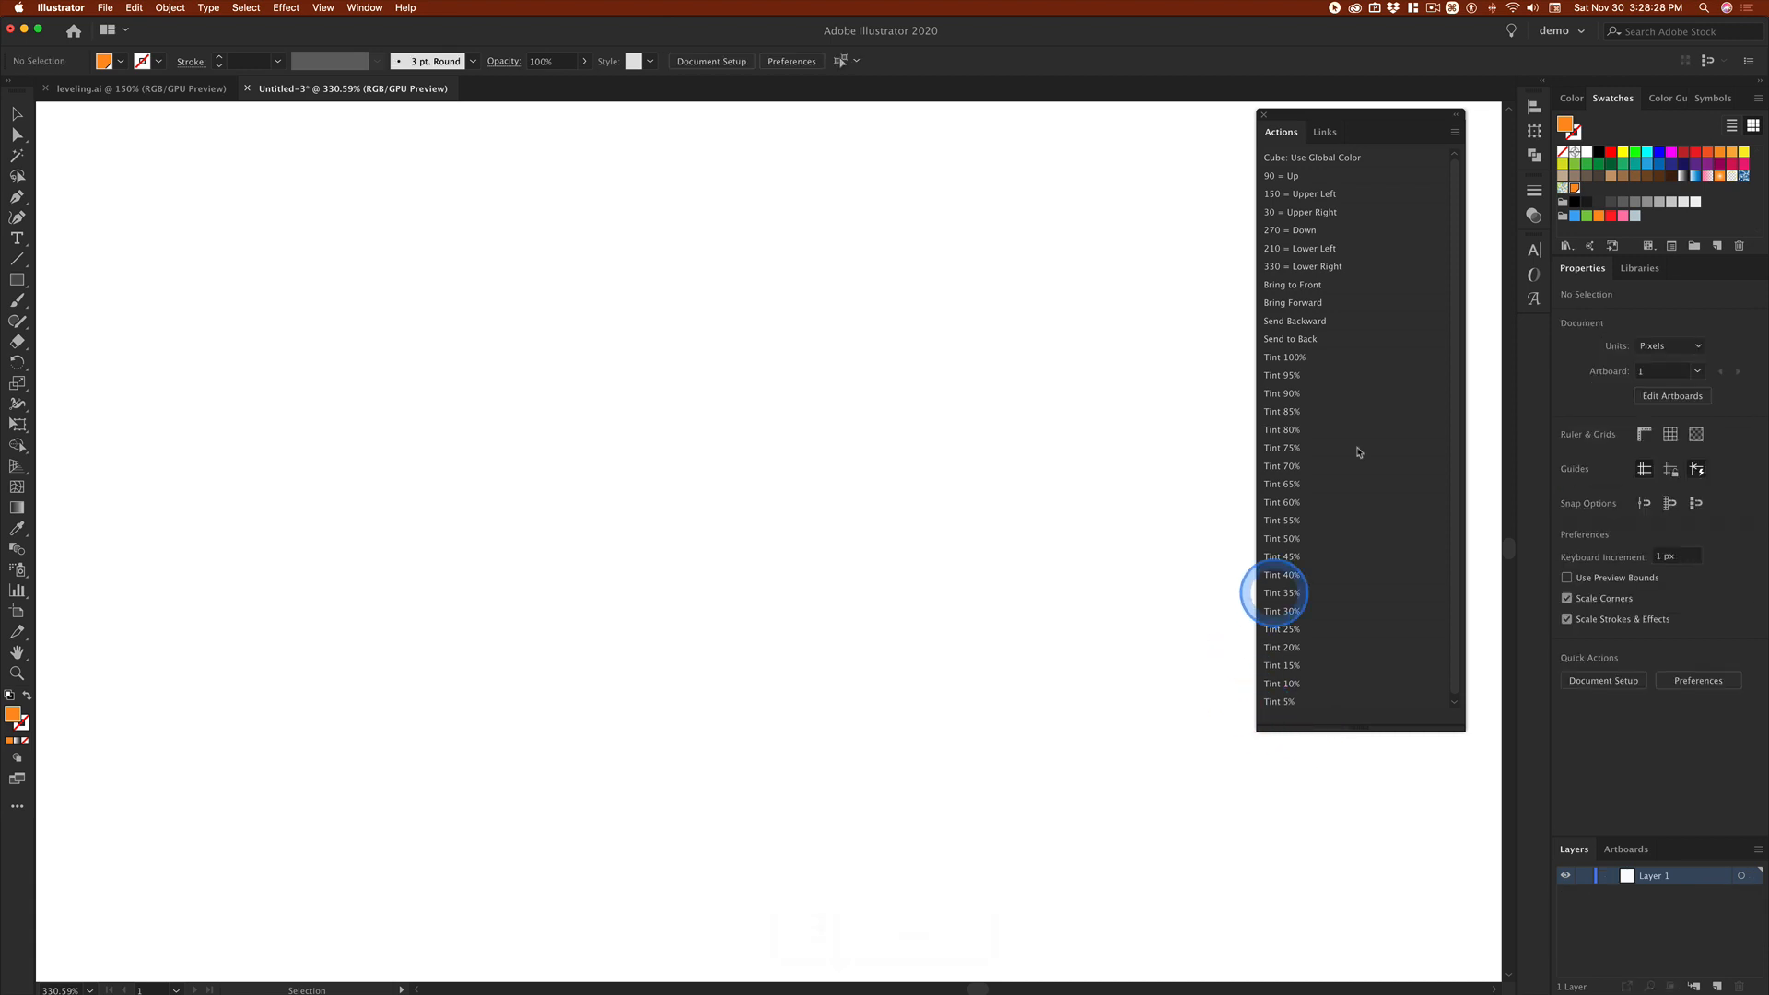
Step: Generate a cube with the "Cube: Use Global Color" action and set its top face's fill tint to 46%
click(1297, 157)
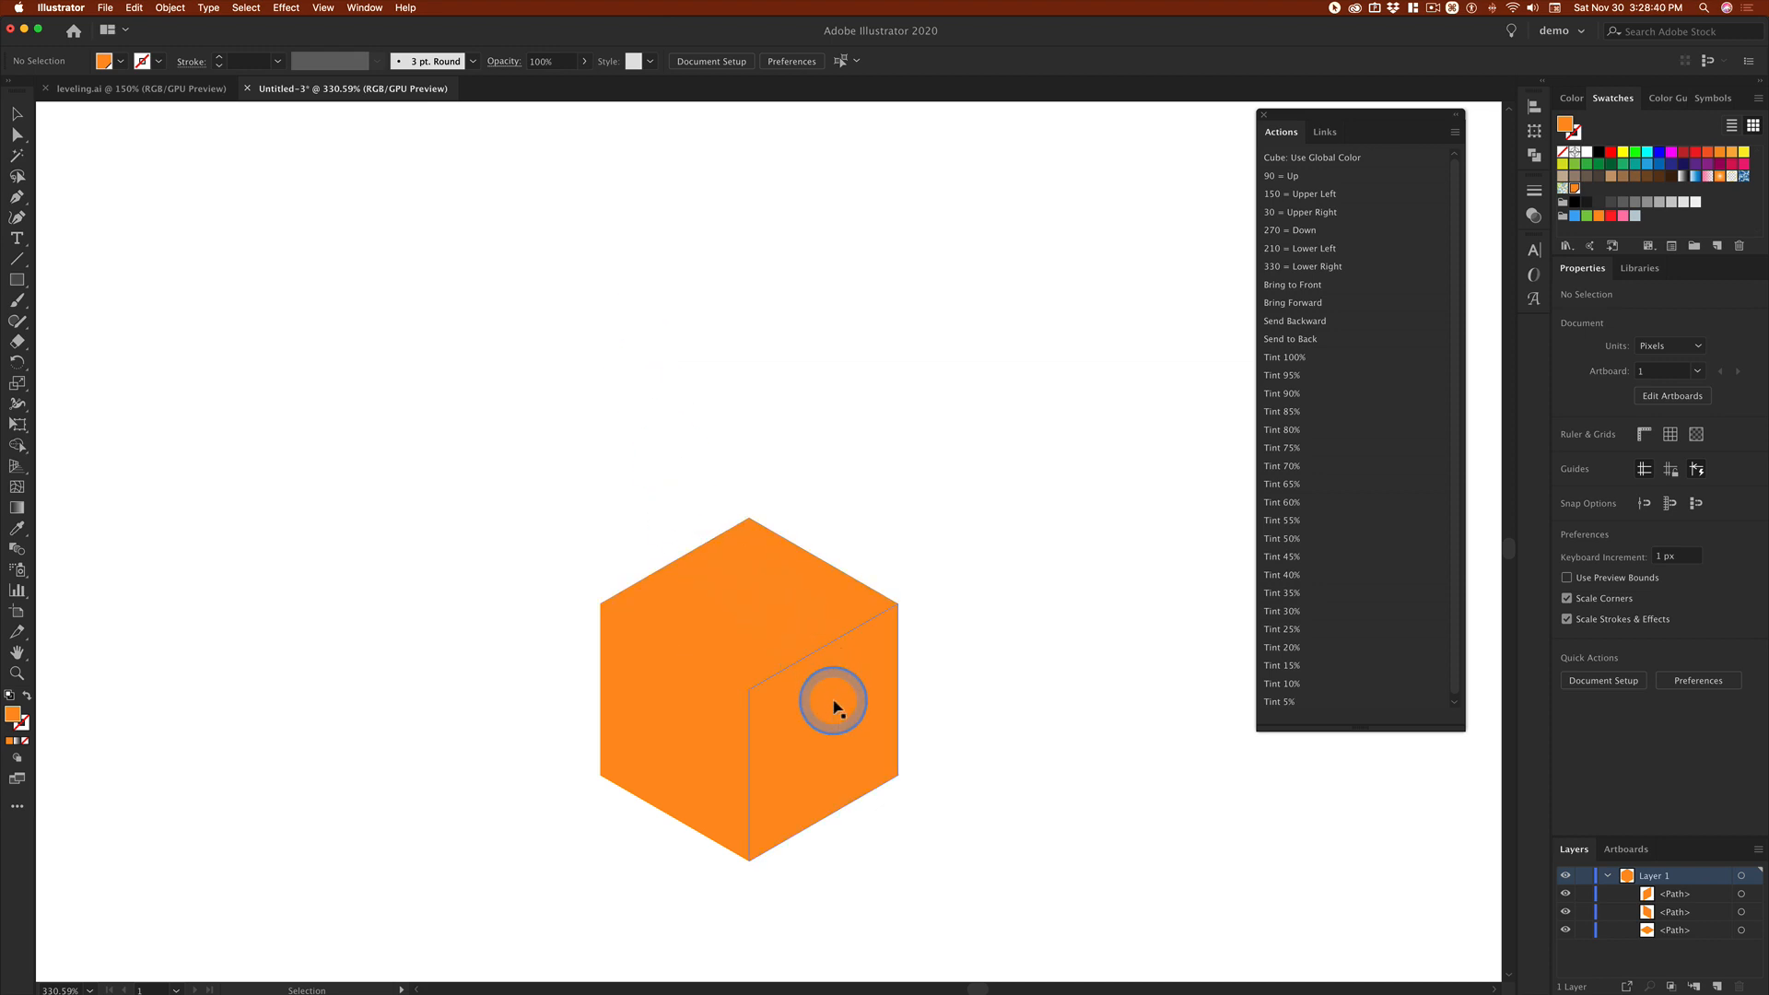
click(748, 604)
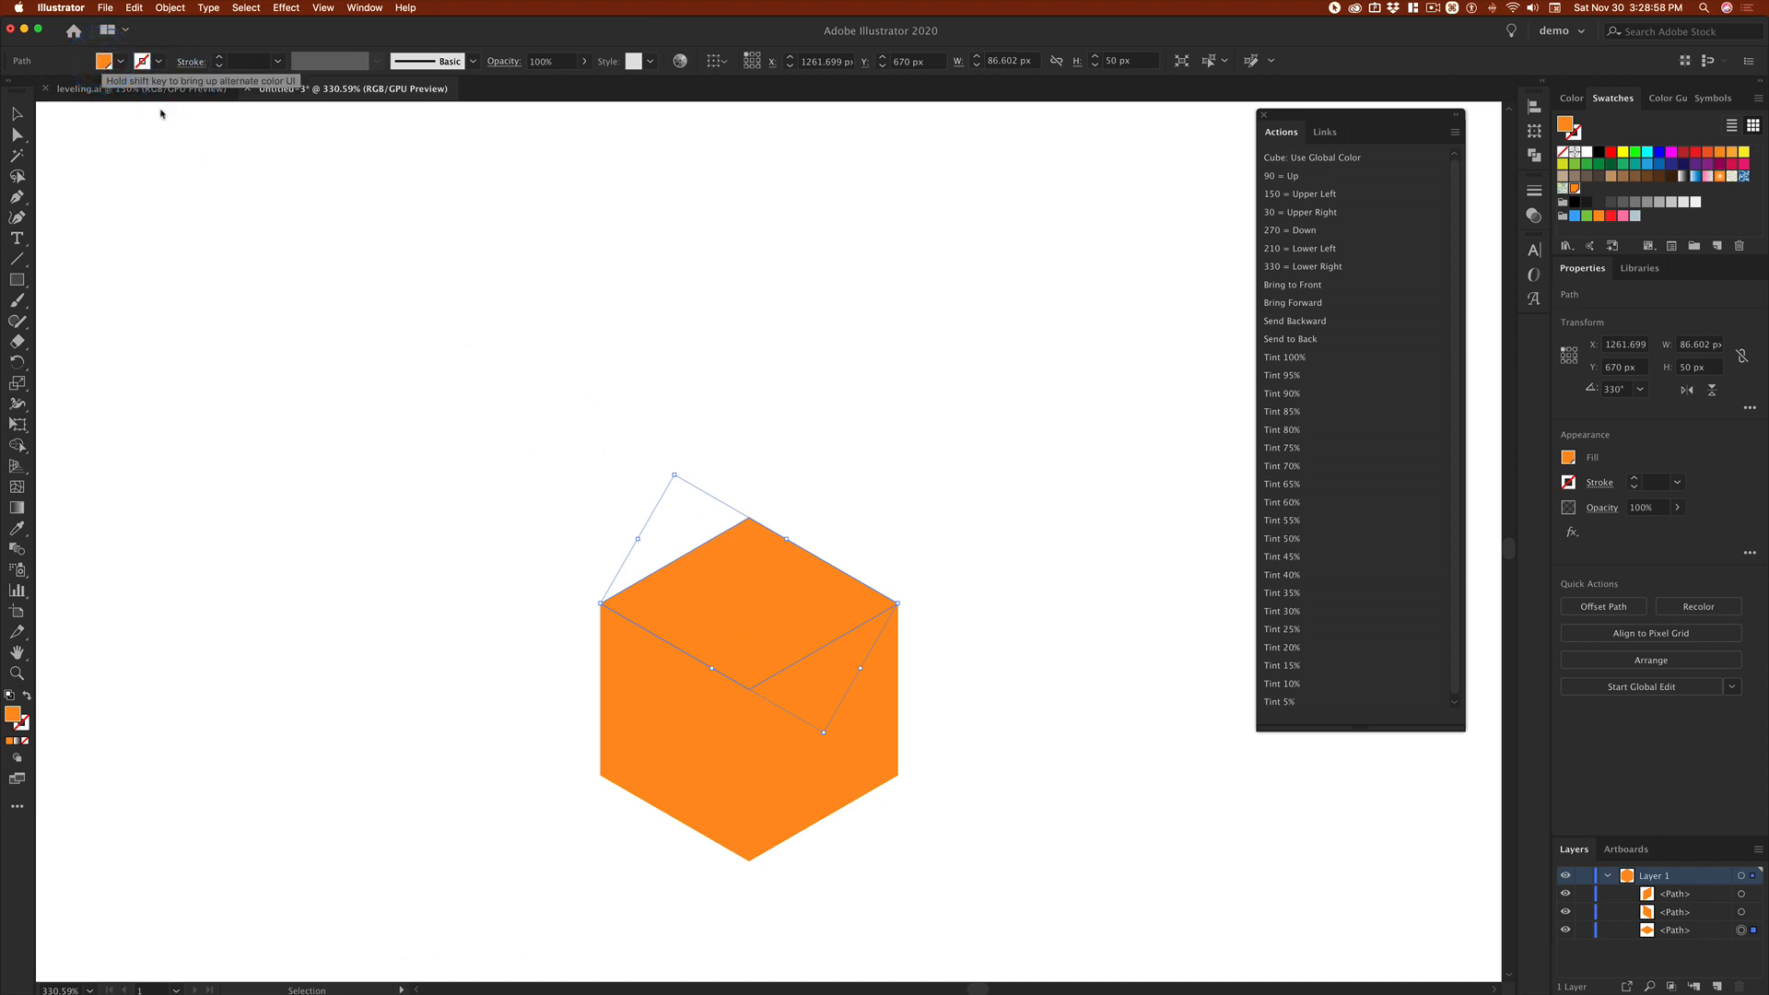
click(106, 61)
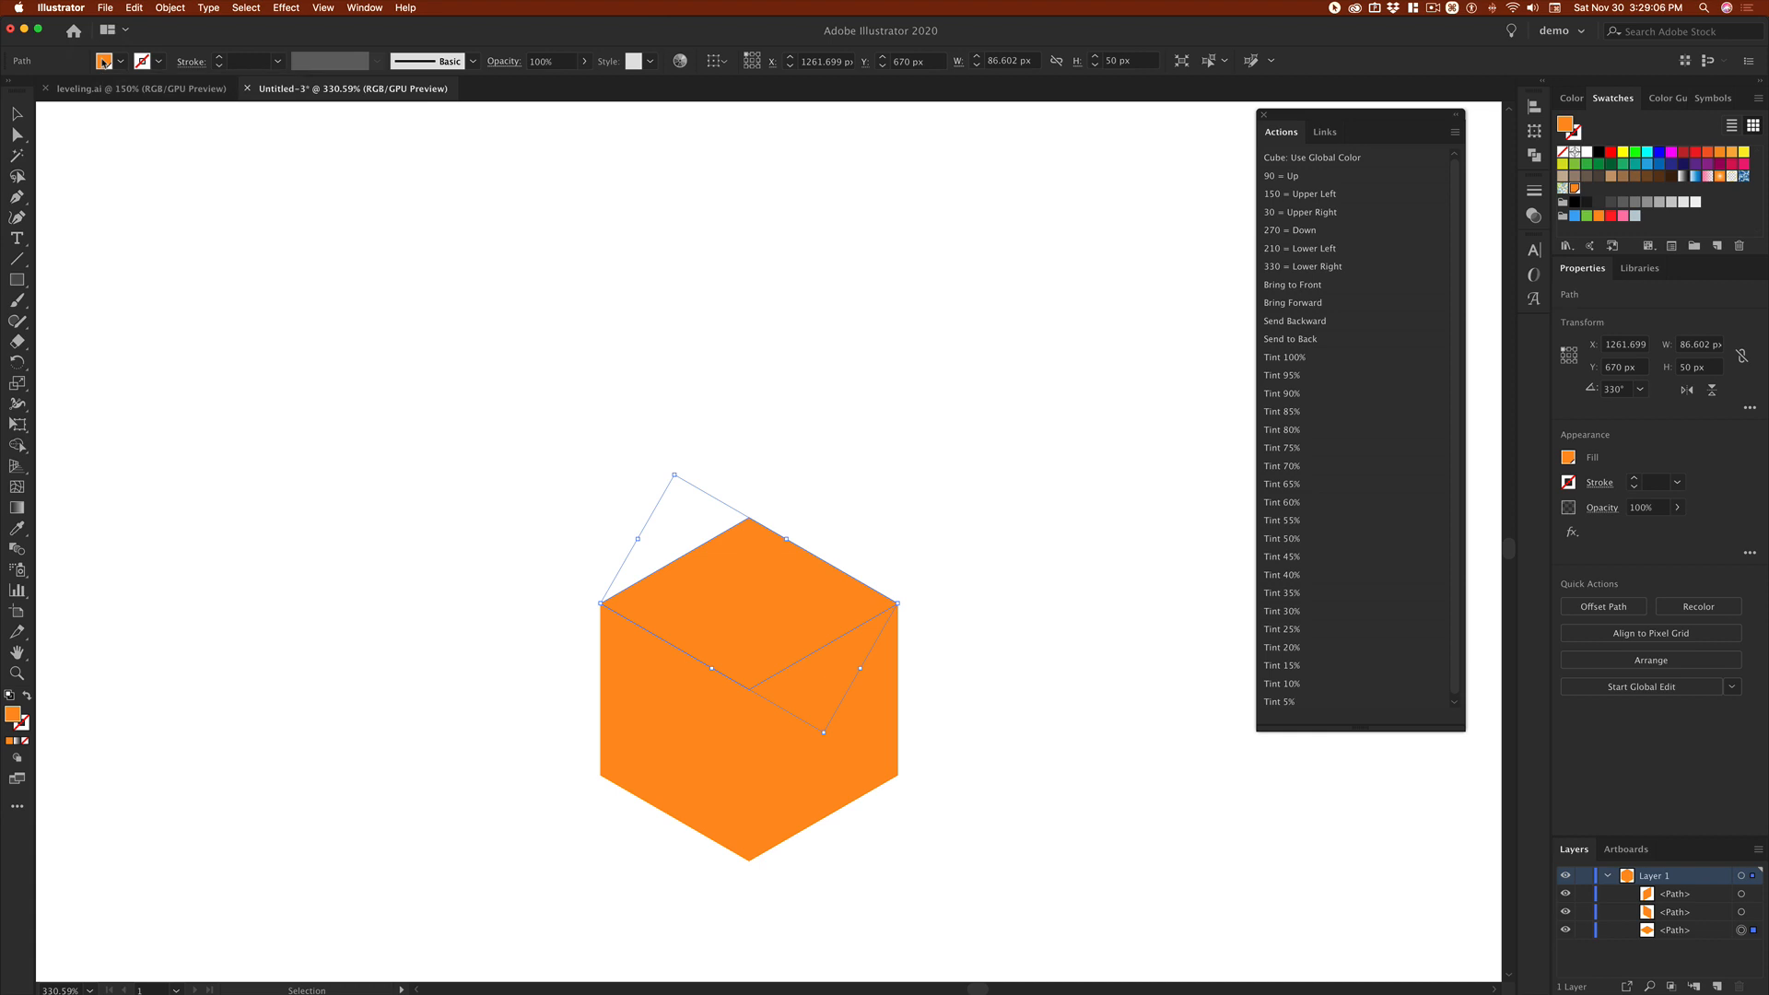
click(104, 62)
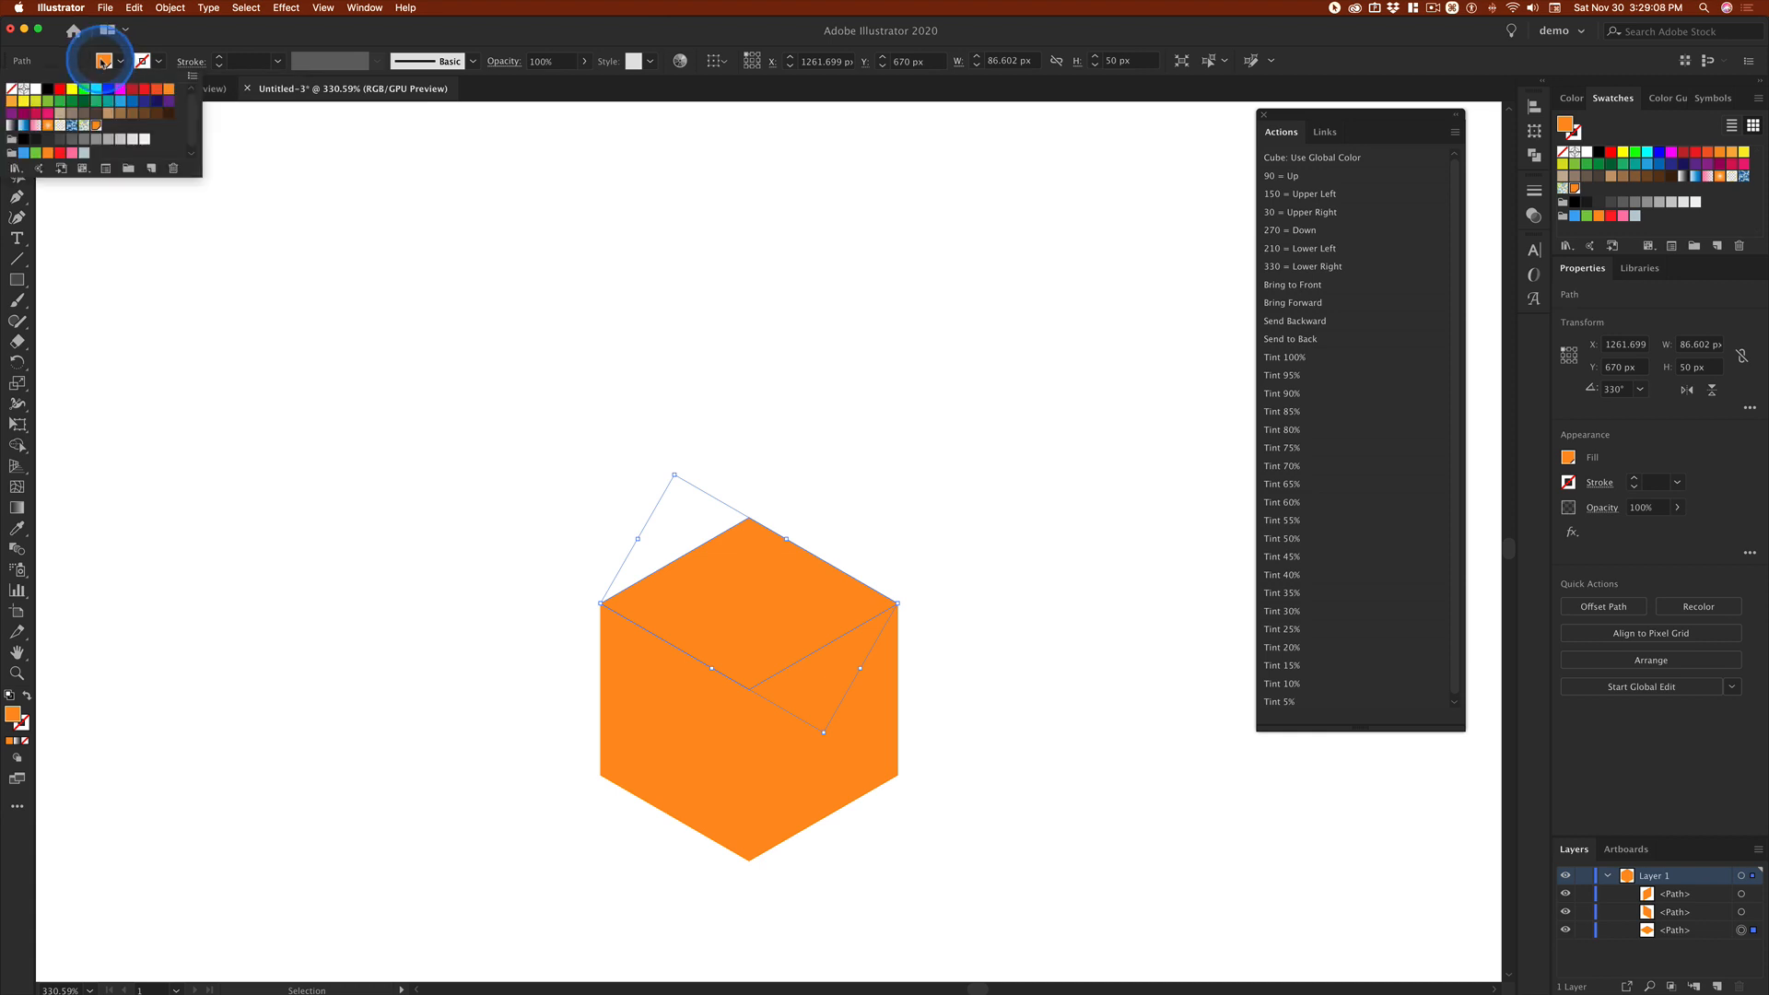
click(104, 62)
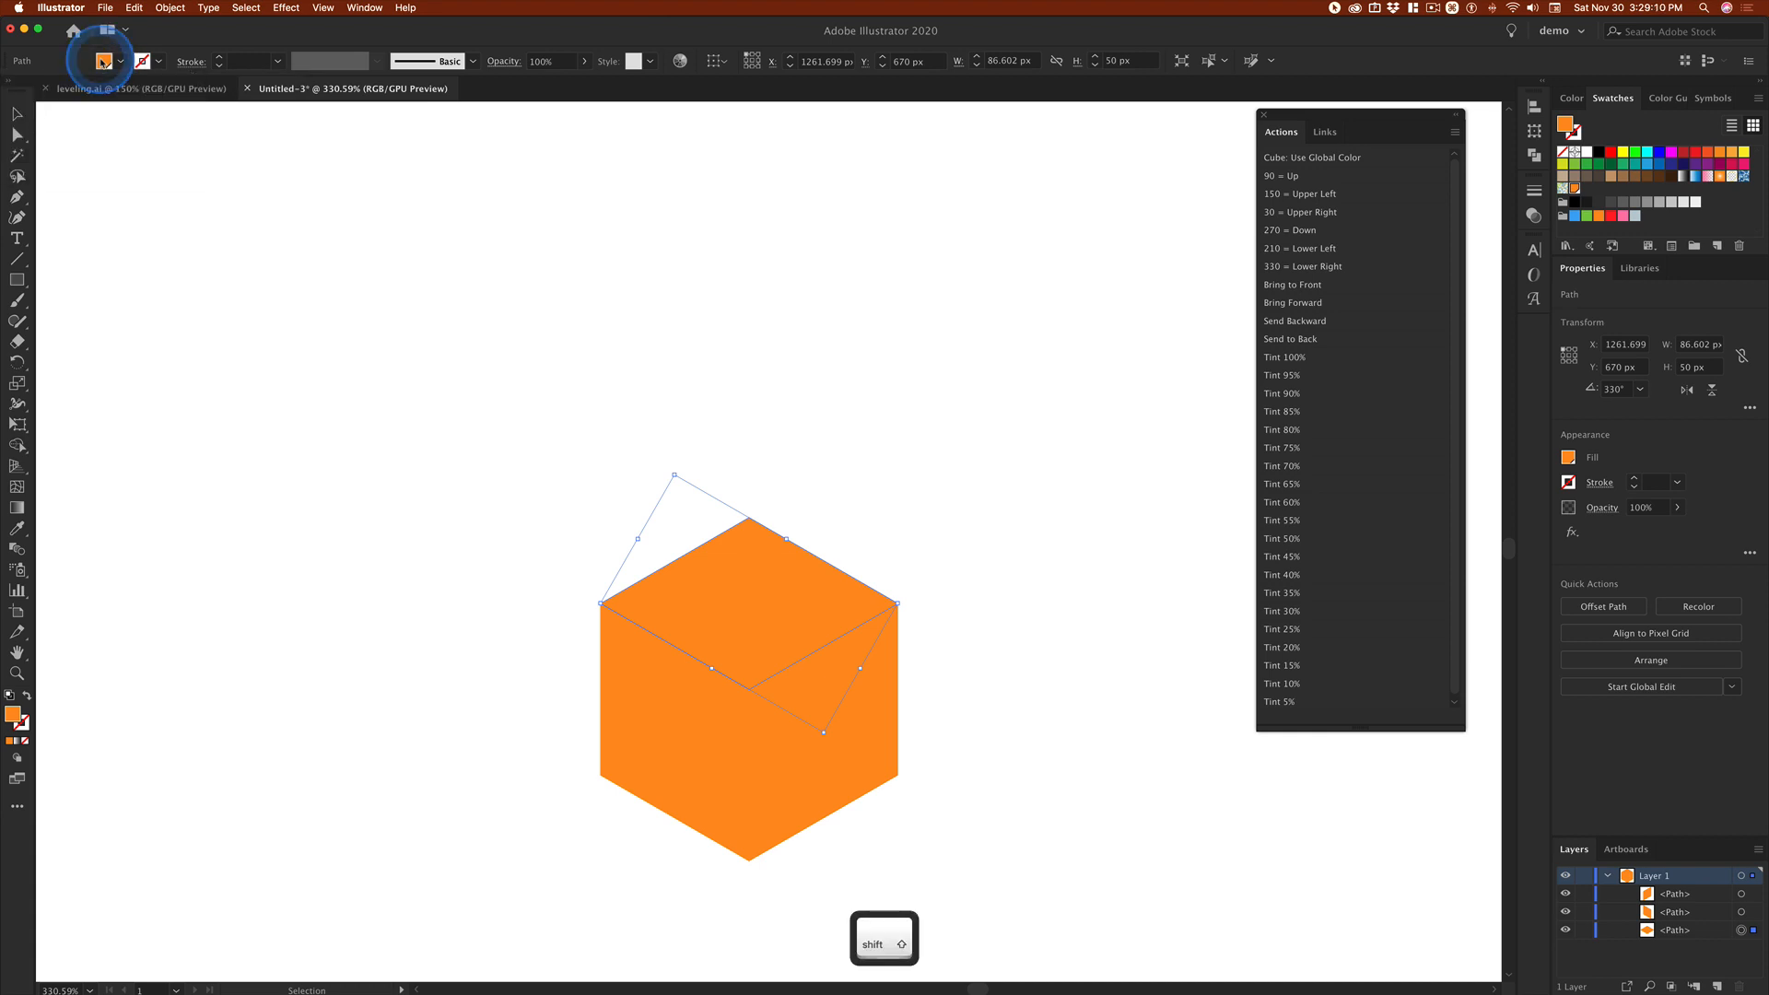
shift+click(104, 62)
drag(159, 95, 95, 100)
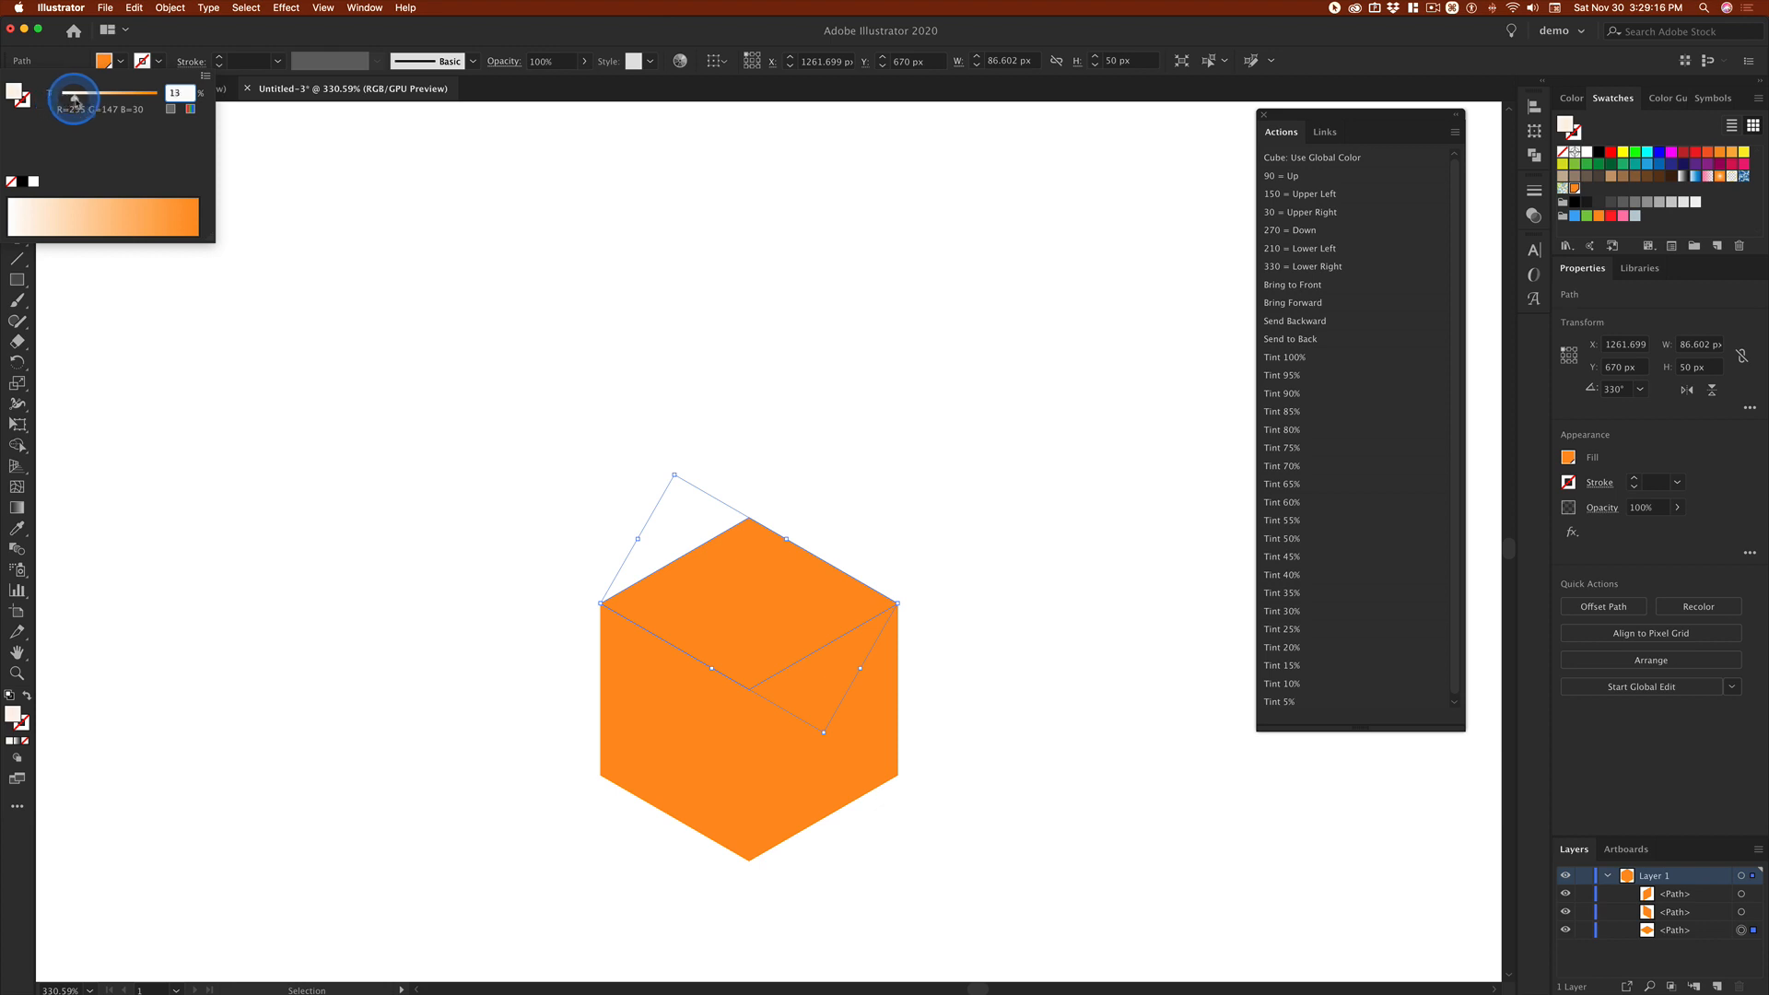
drag(96, 100, 106, 103)
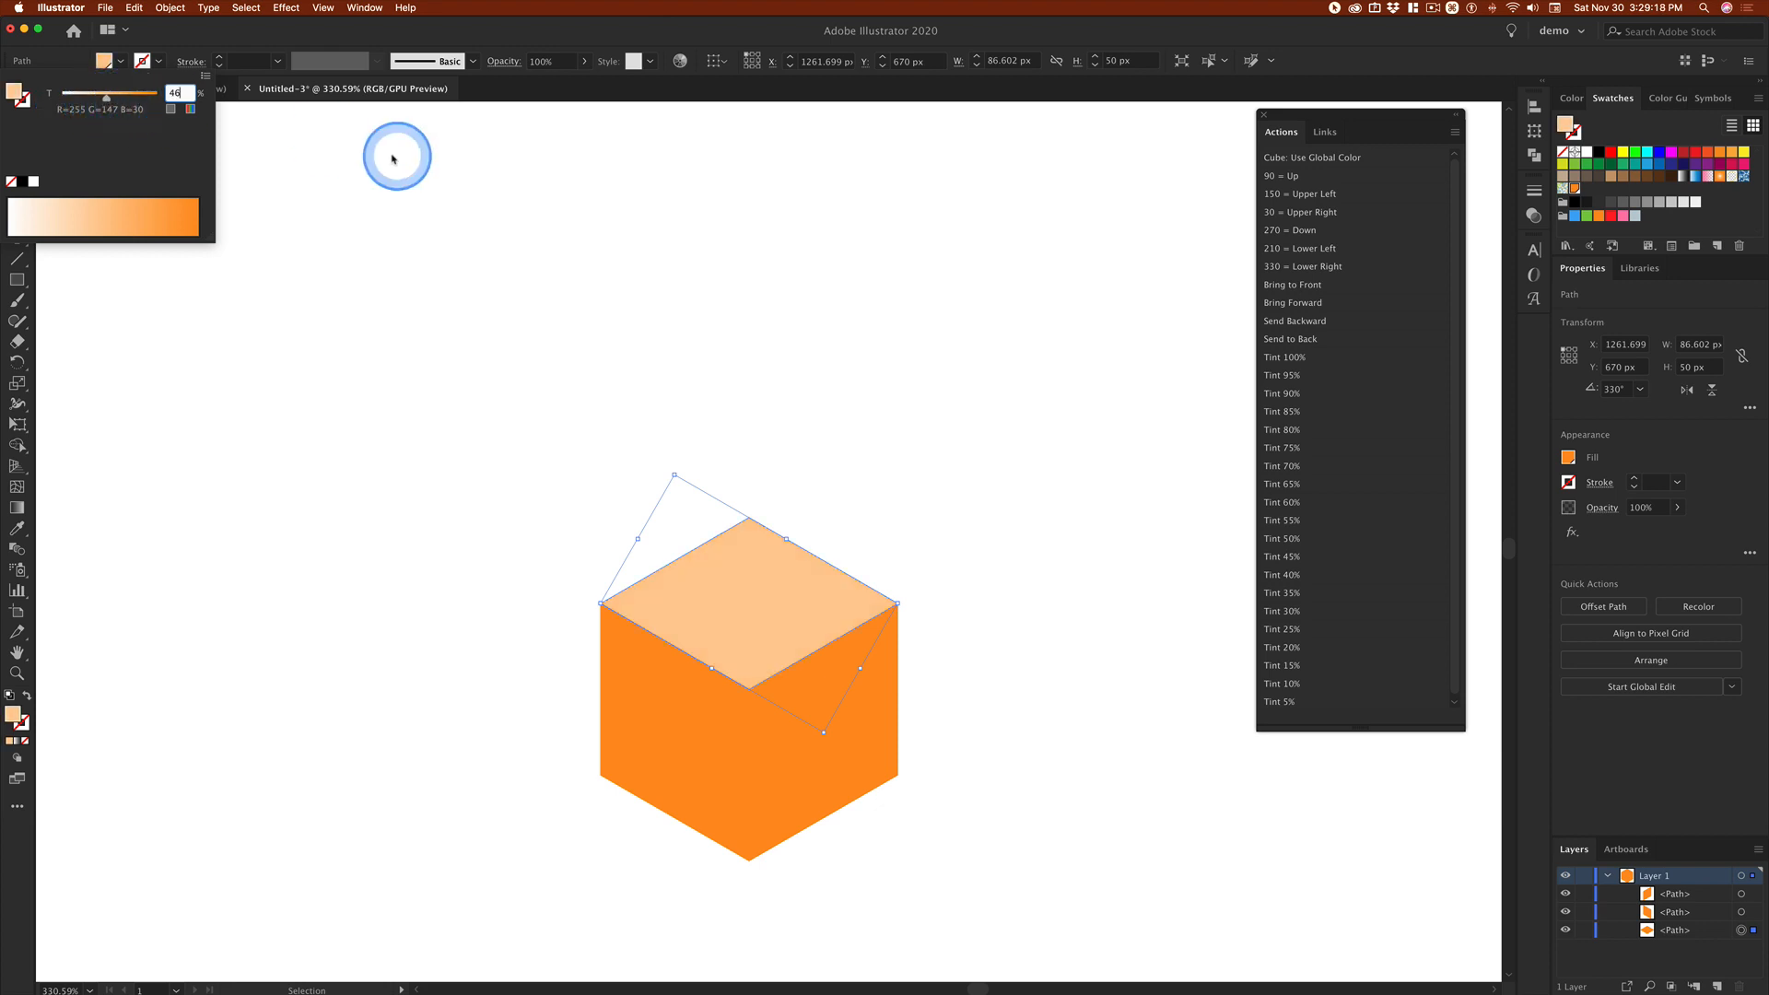
click(481, 262)
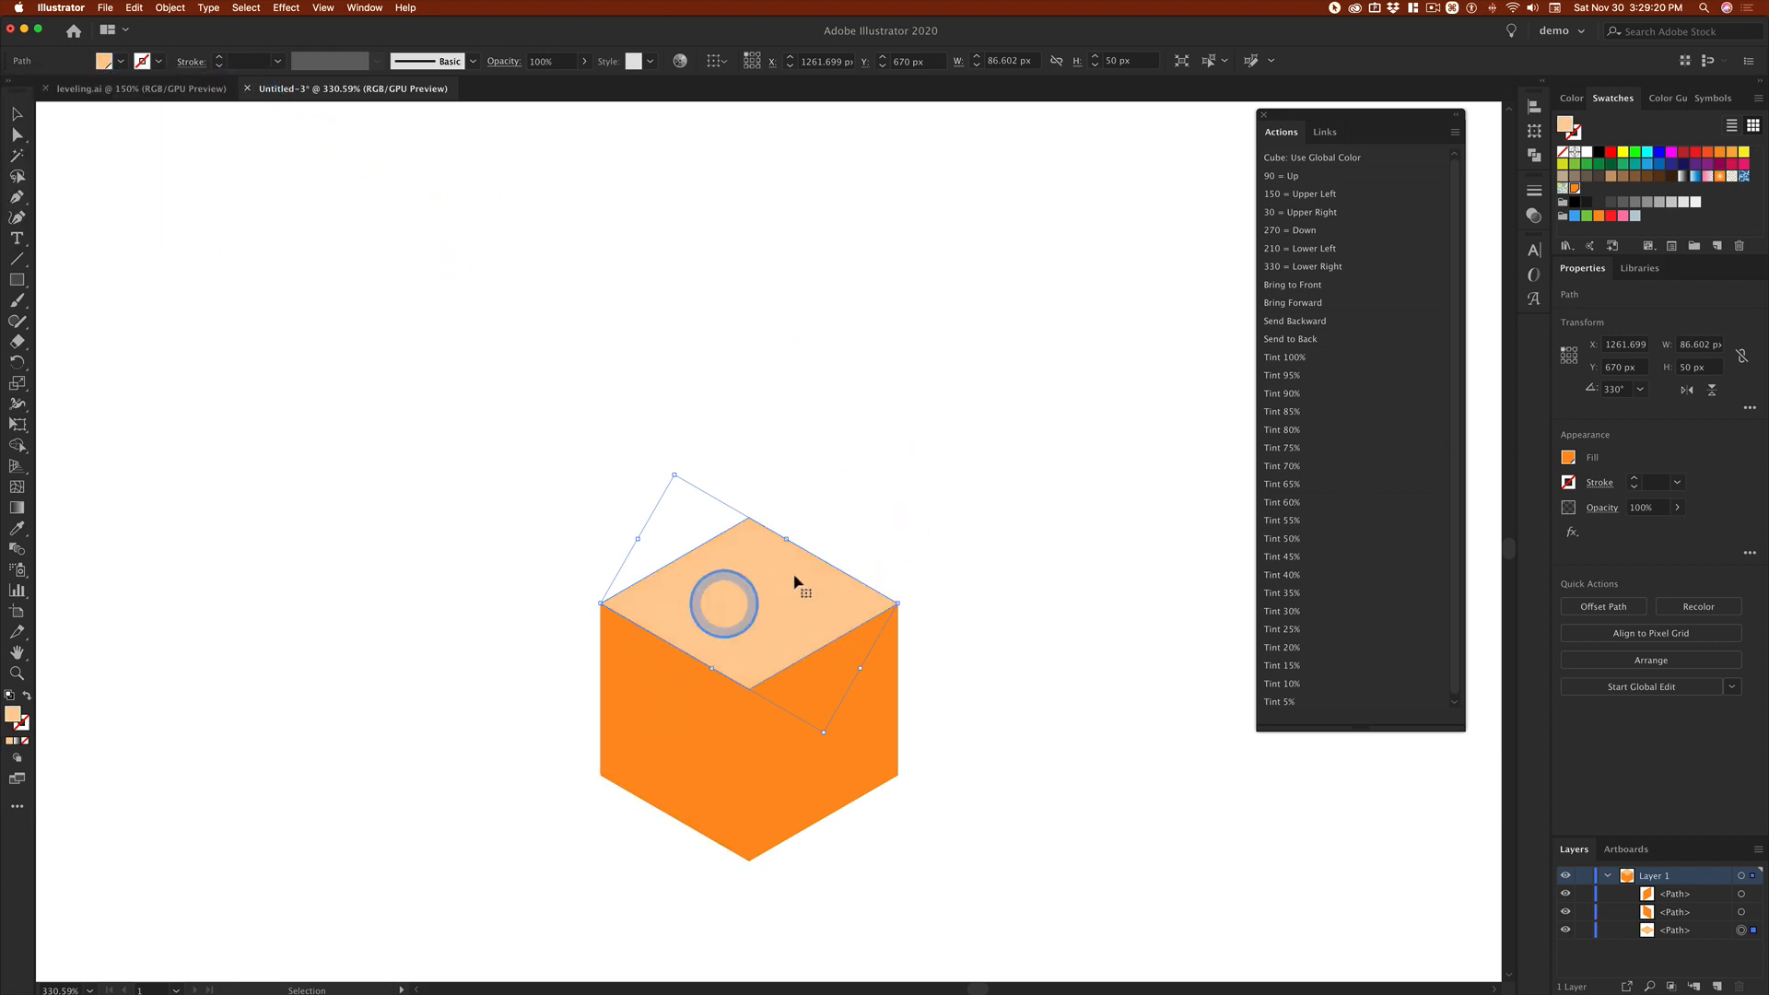
Step: Lighten the fill tint of the cube's right face to a shade between its top and left faces
click(829, 746)
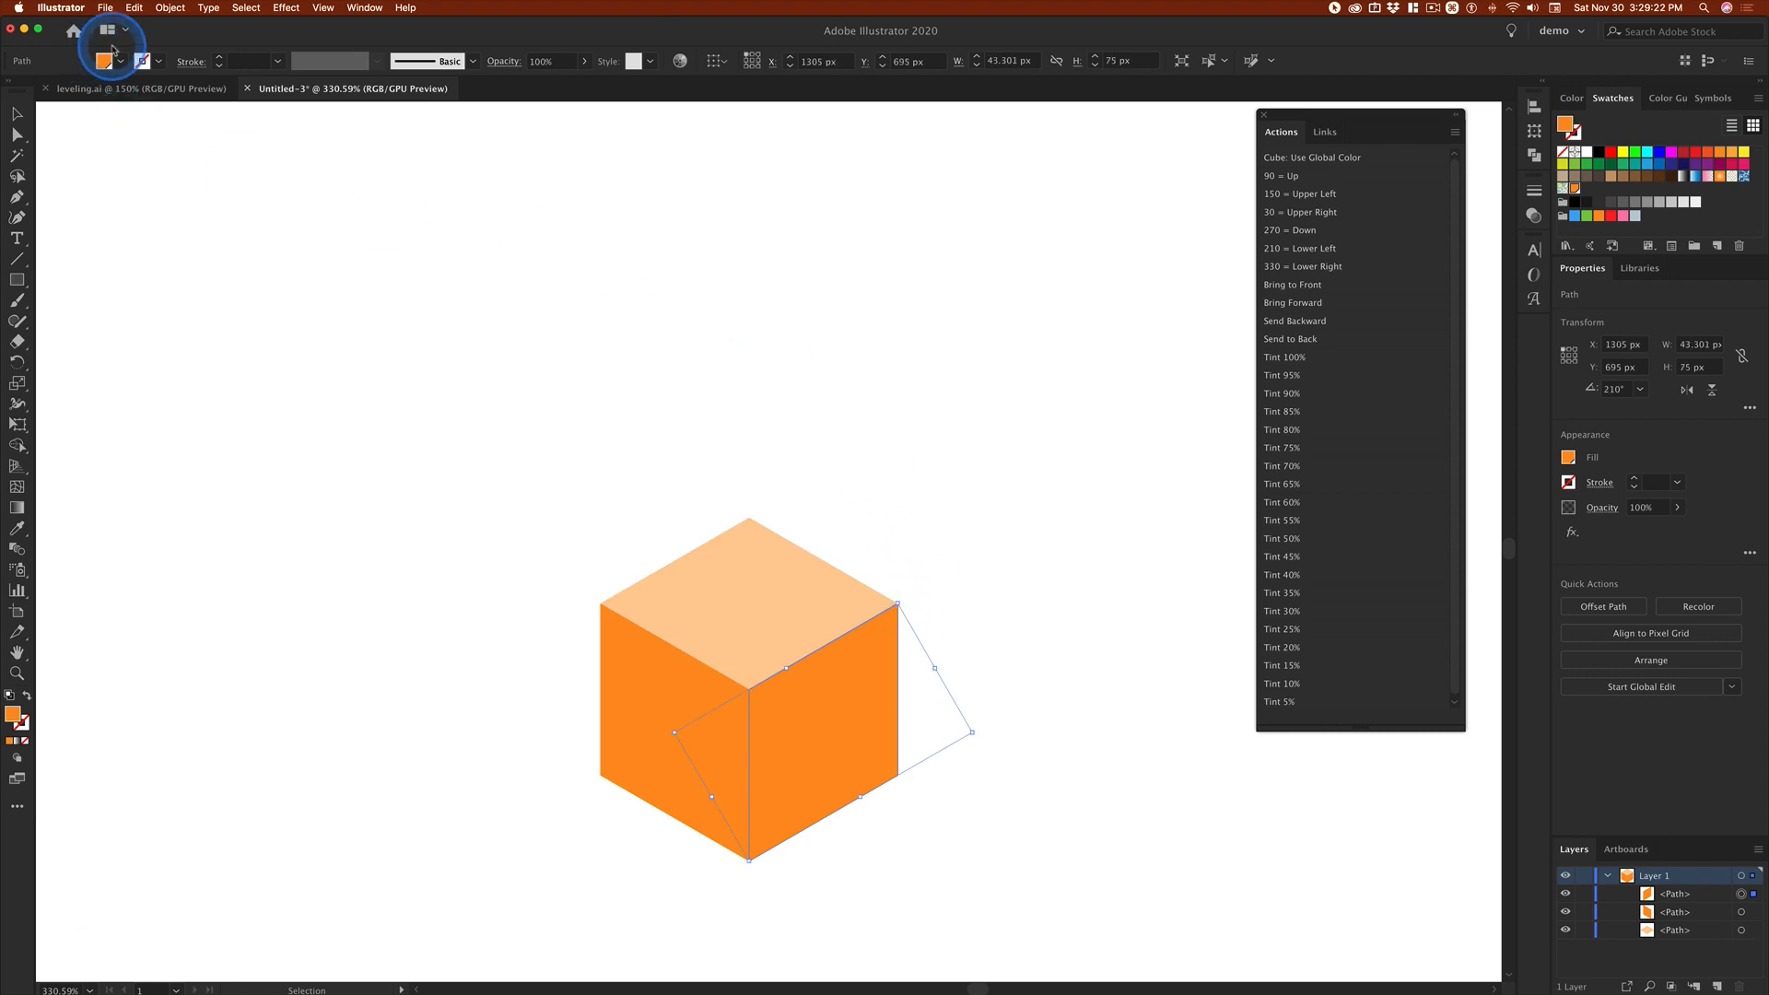
shift+click(102, 62)
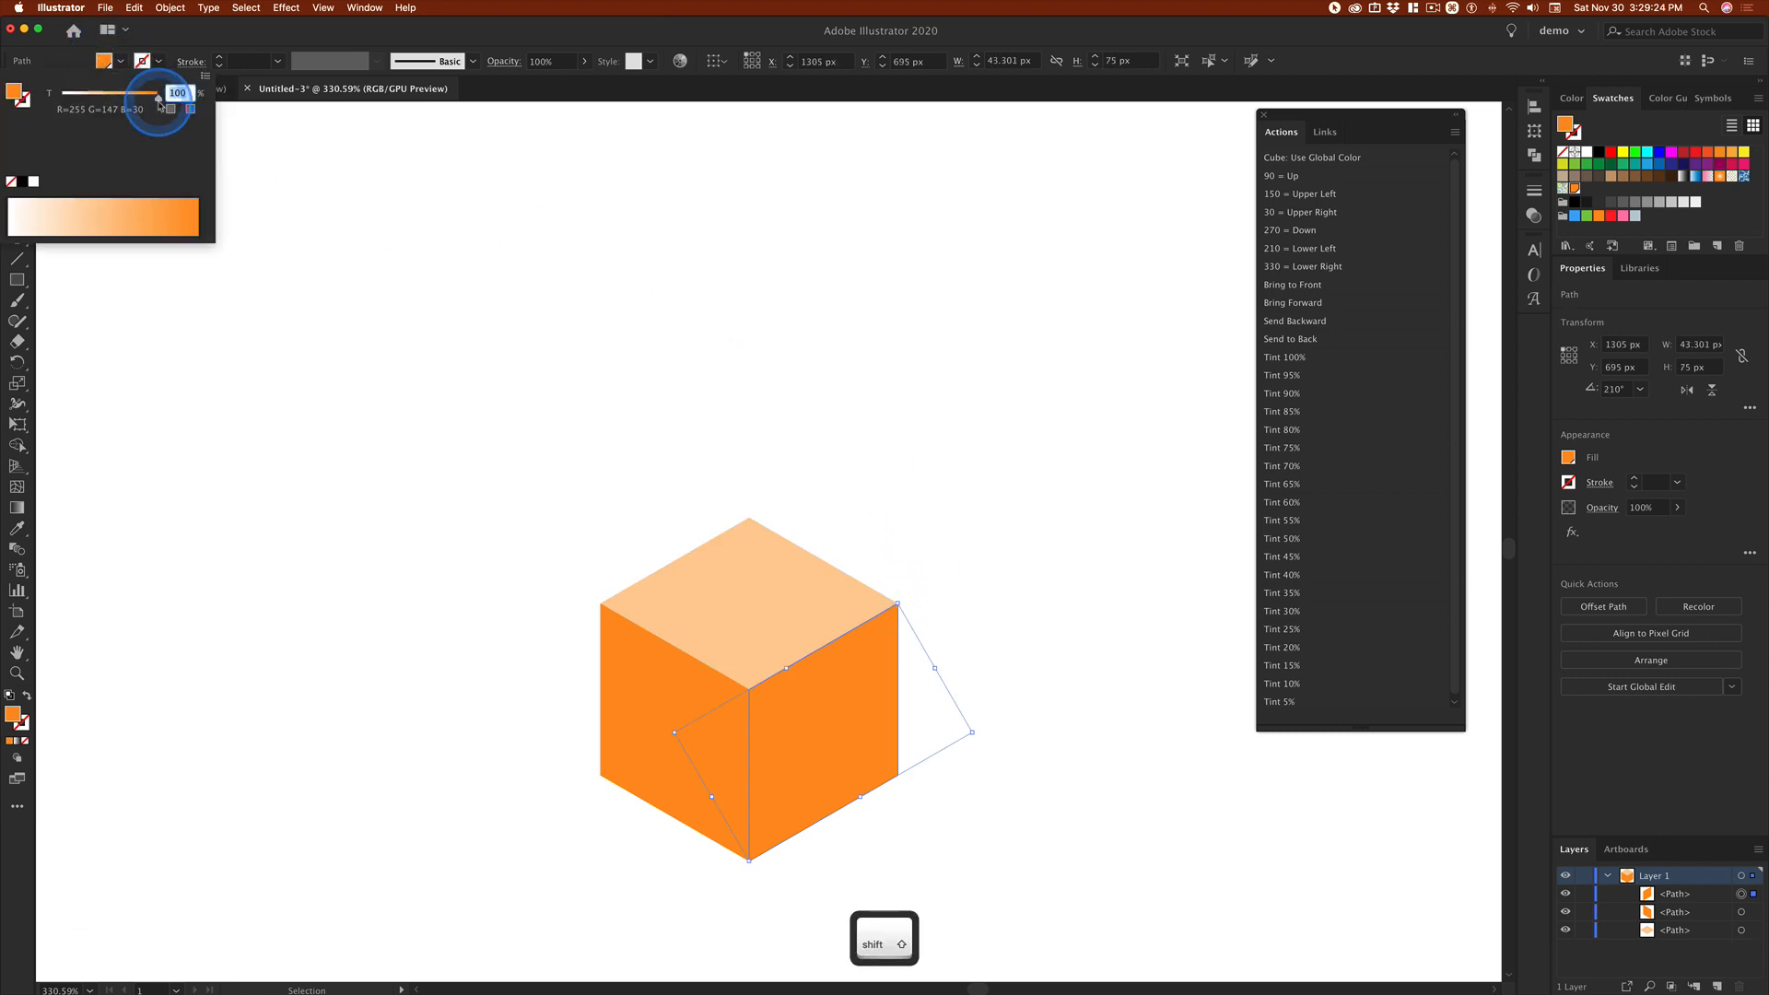
click(421, 256)
click(949, 355)
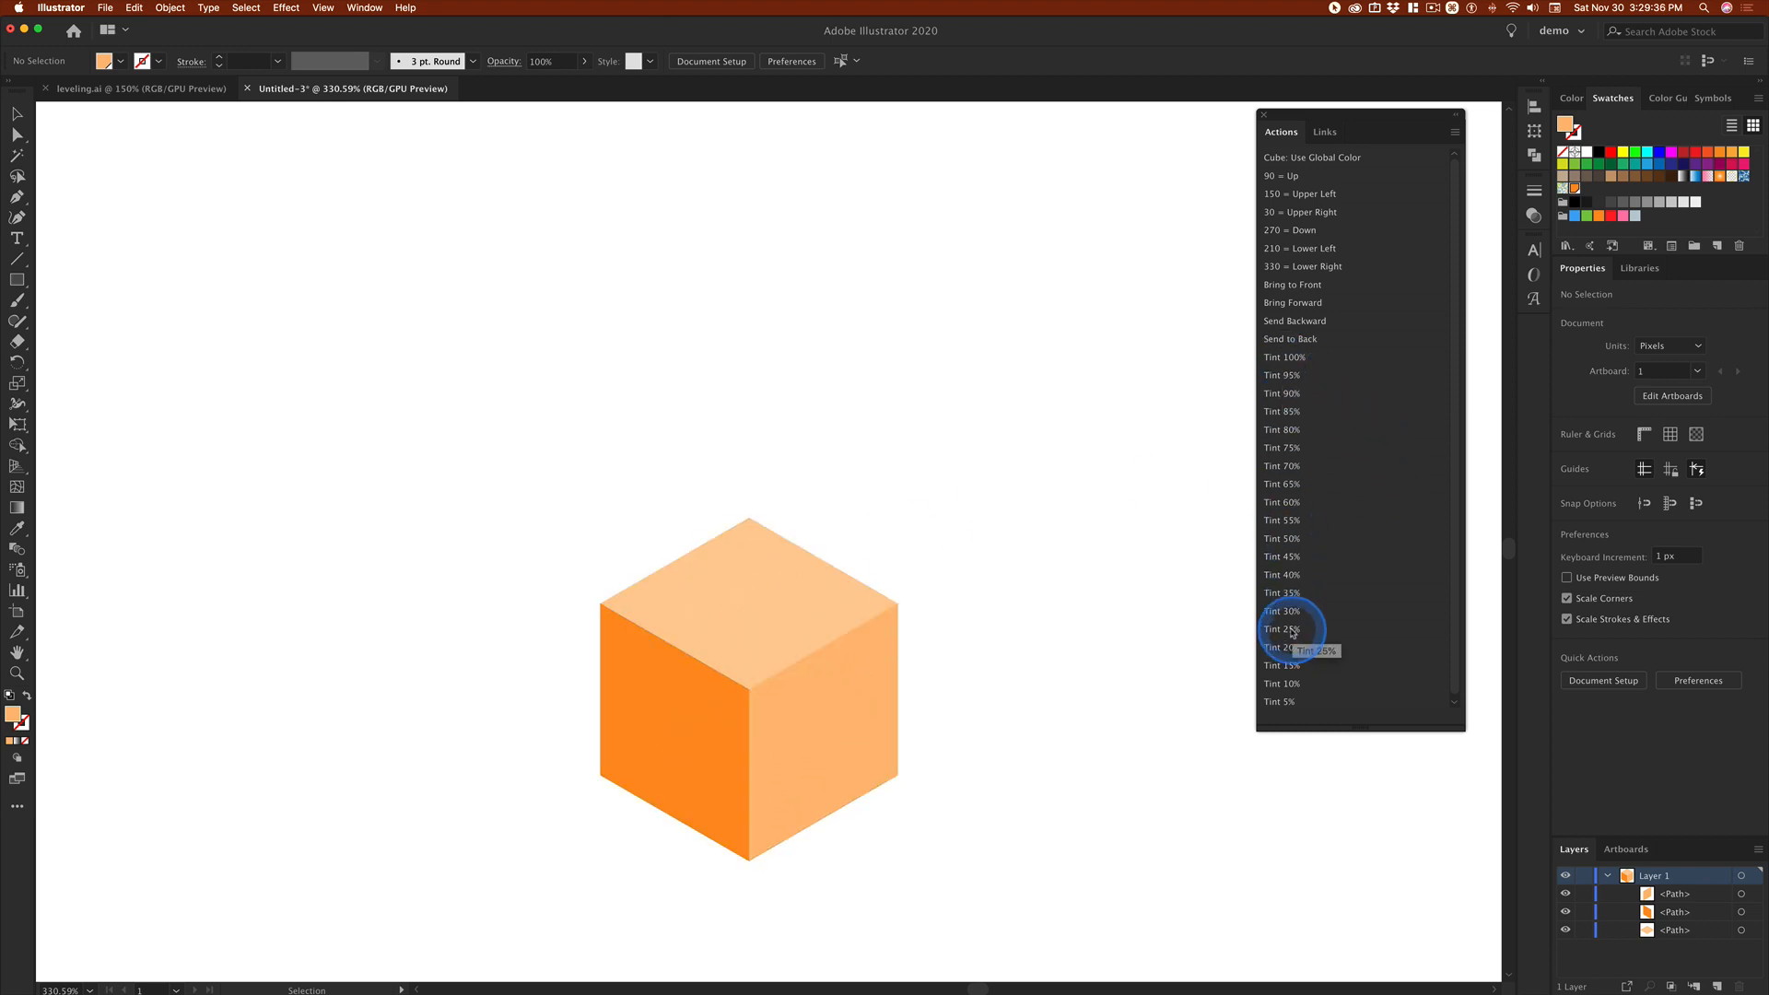
Step: Apply the Tint 70% action to the cube's top face and the Tint 85% action to its right face
click(748, 606)
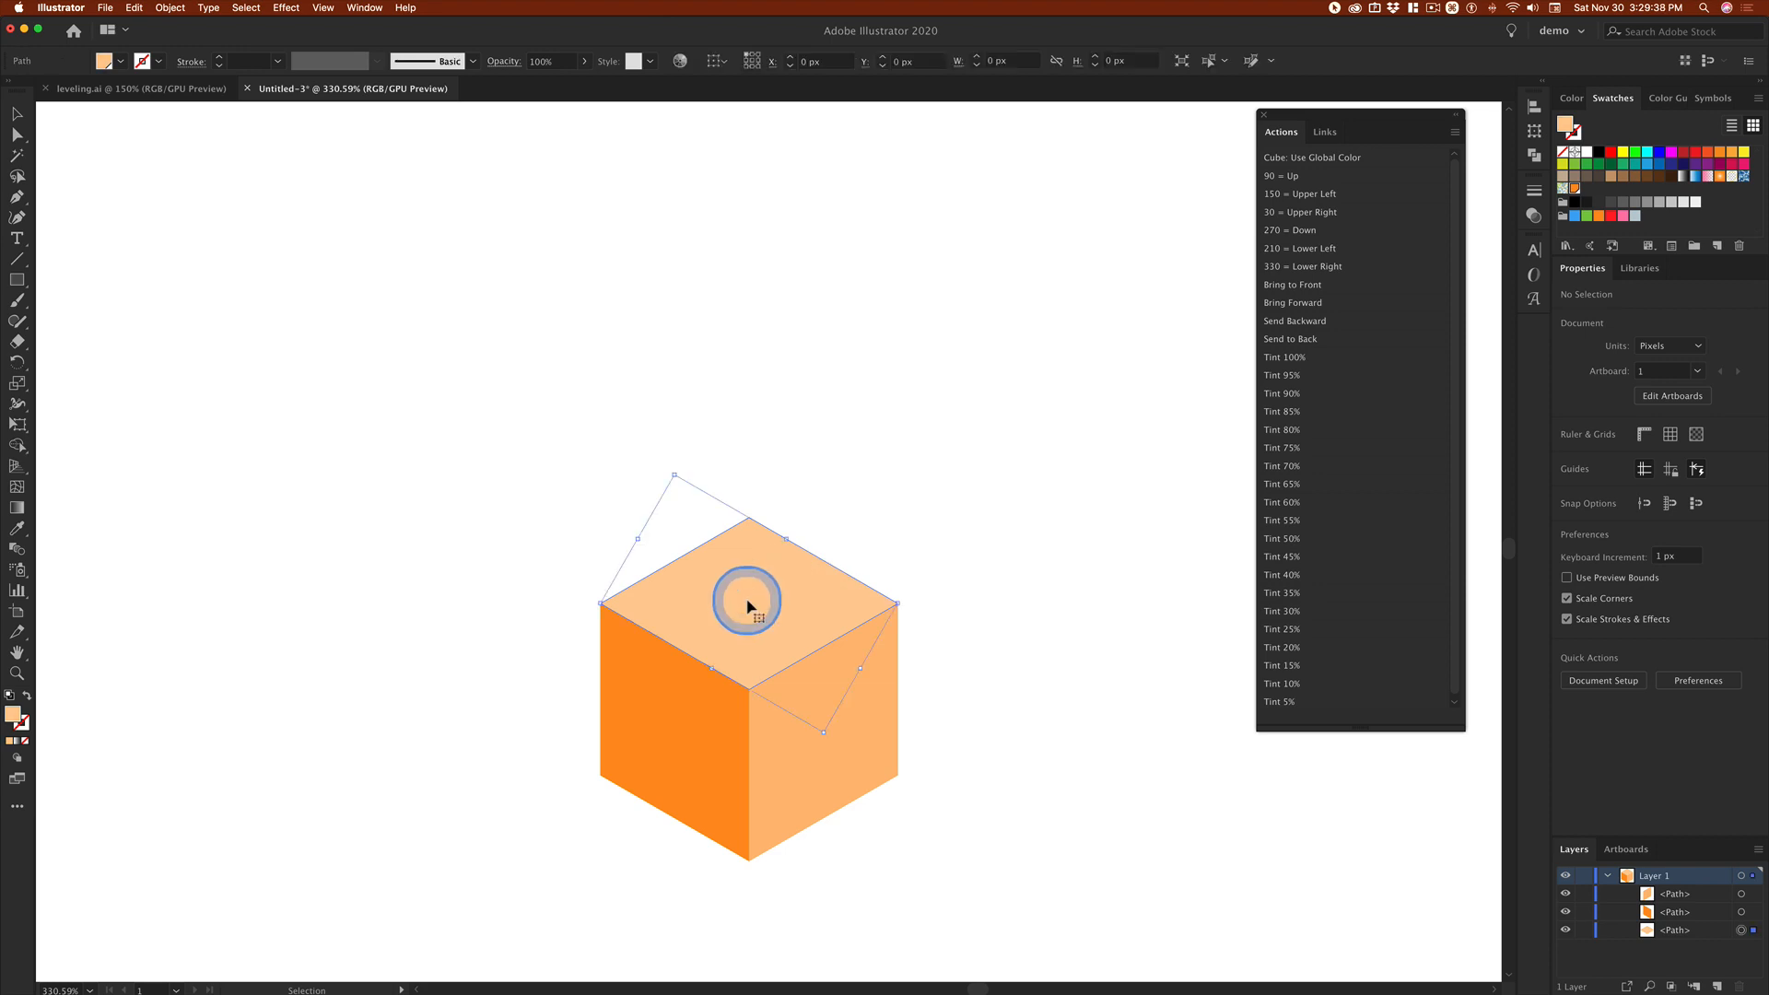
click(1288, 467)
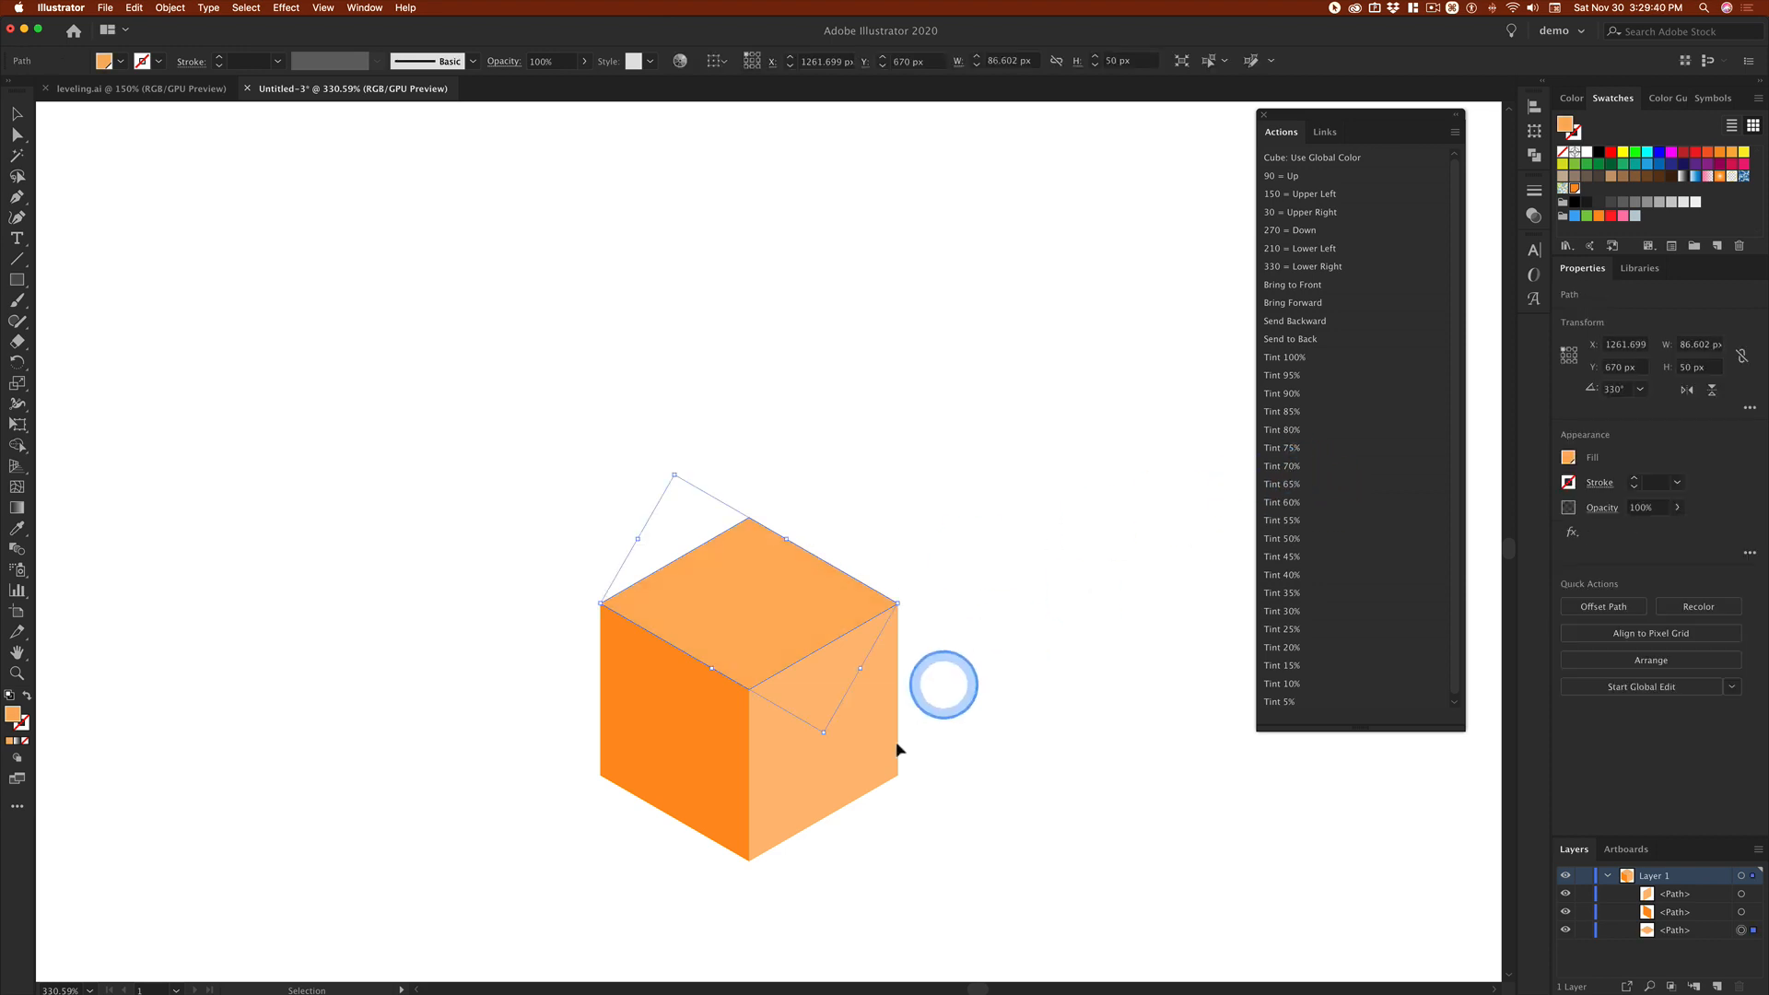
click(852, 776)
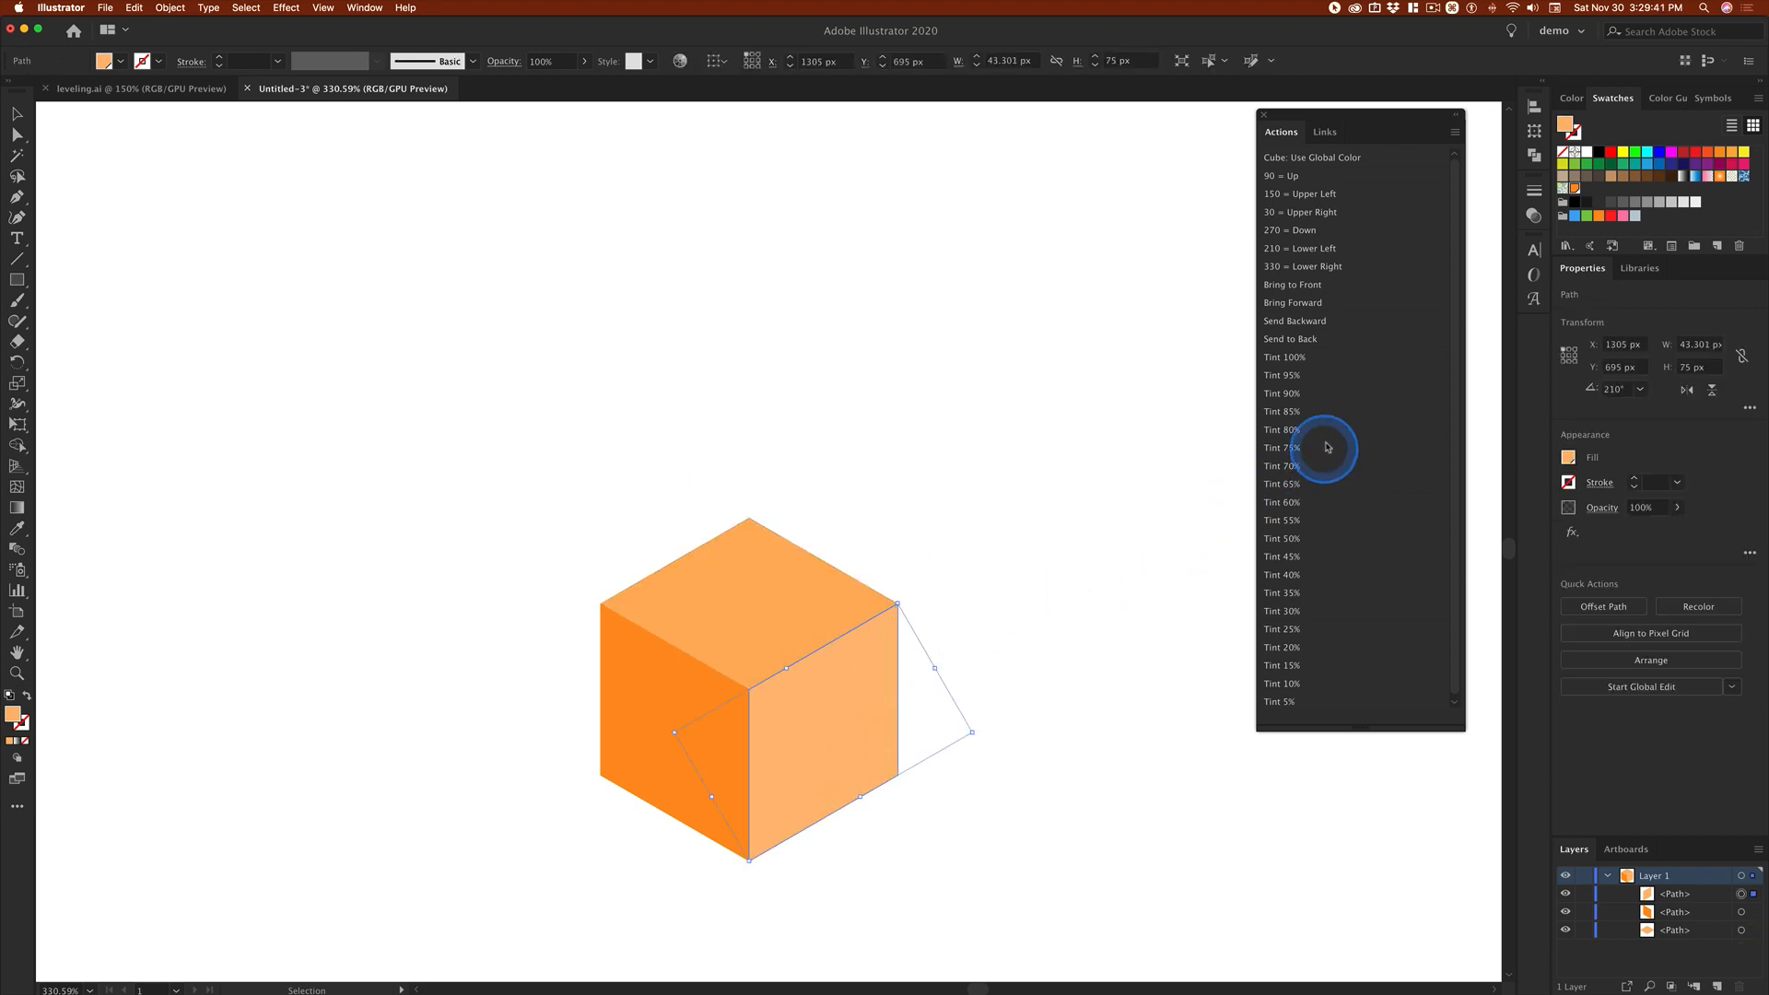
click(1288, 410)
click(1096, 462)
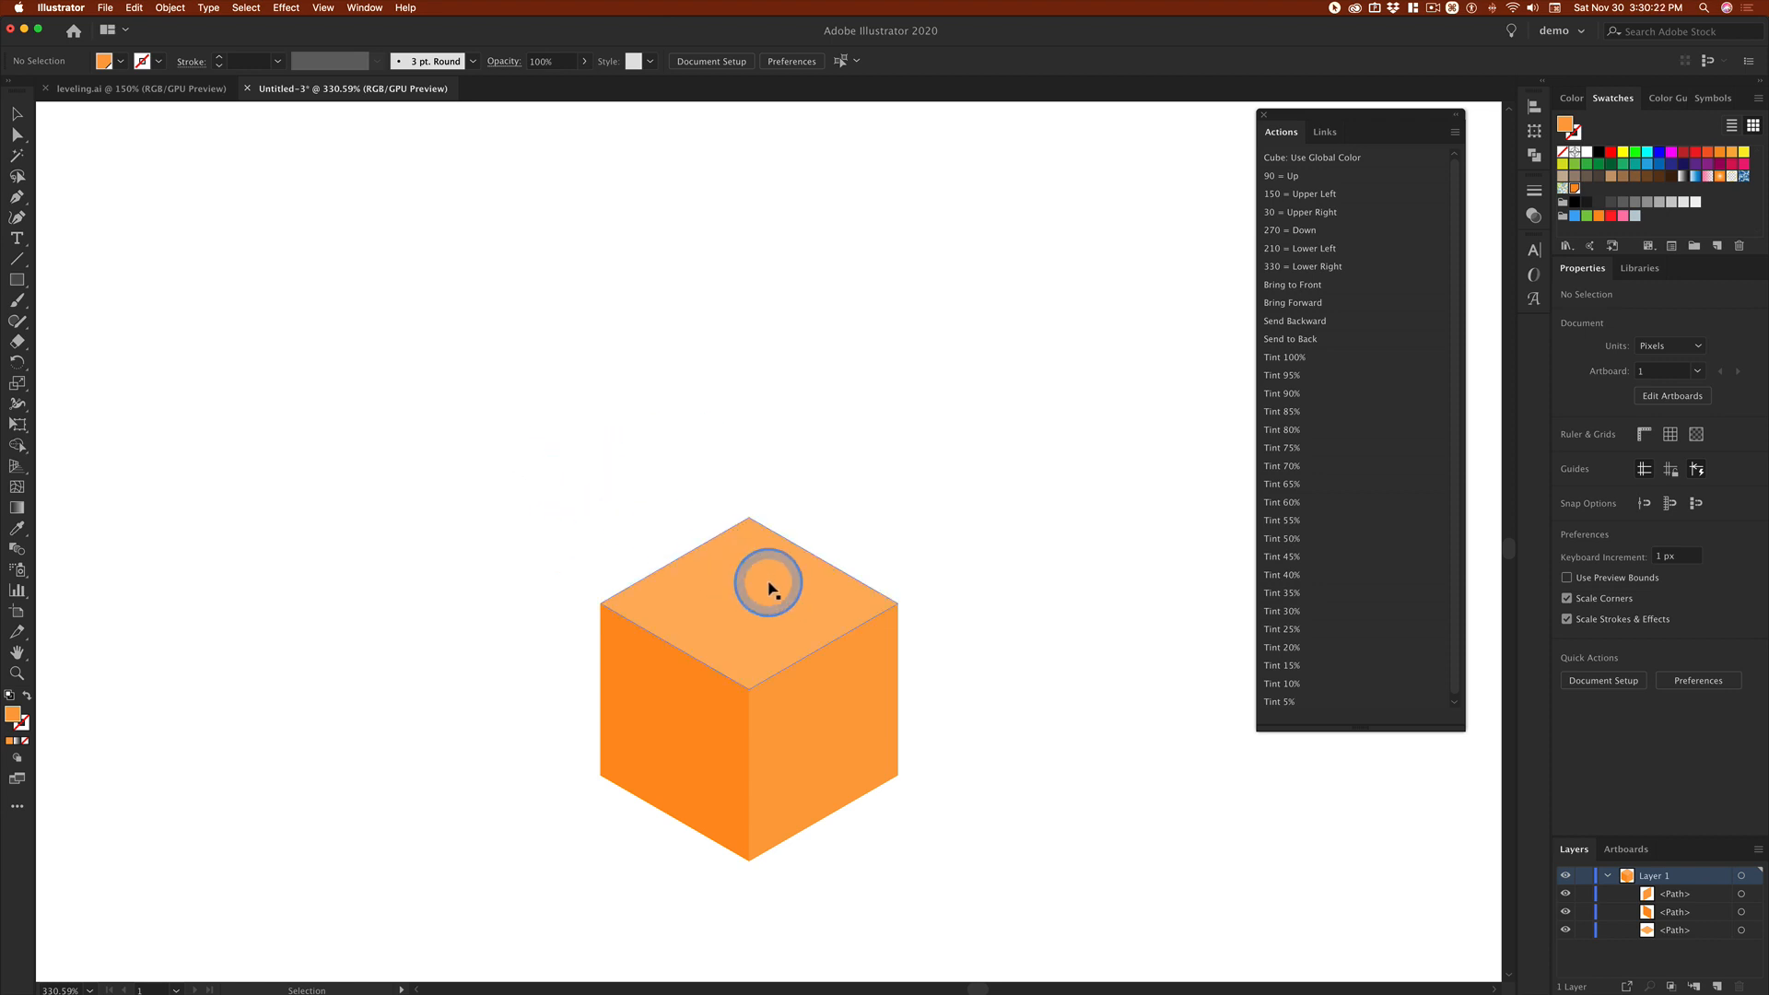
Step: Move the cube's ungrouped top face away from the other faces and back, and undo the moves
drag(770, 580, 868, 527)
drag(912, 589, 822, 631)
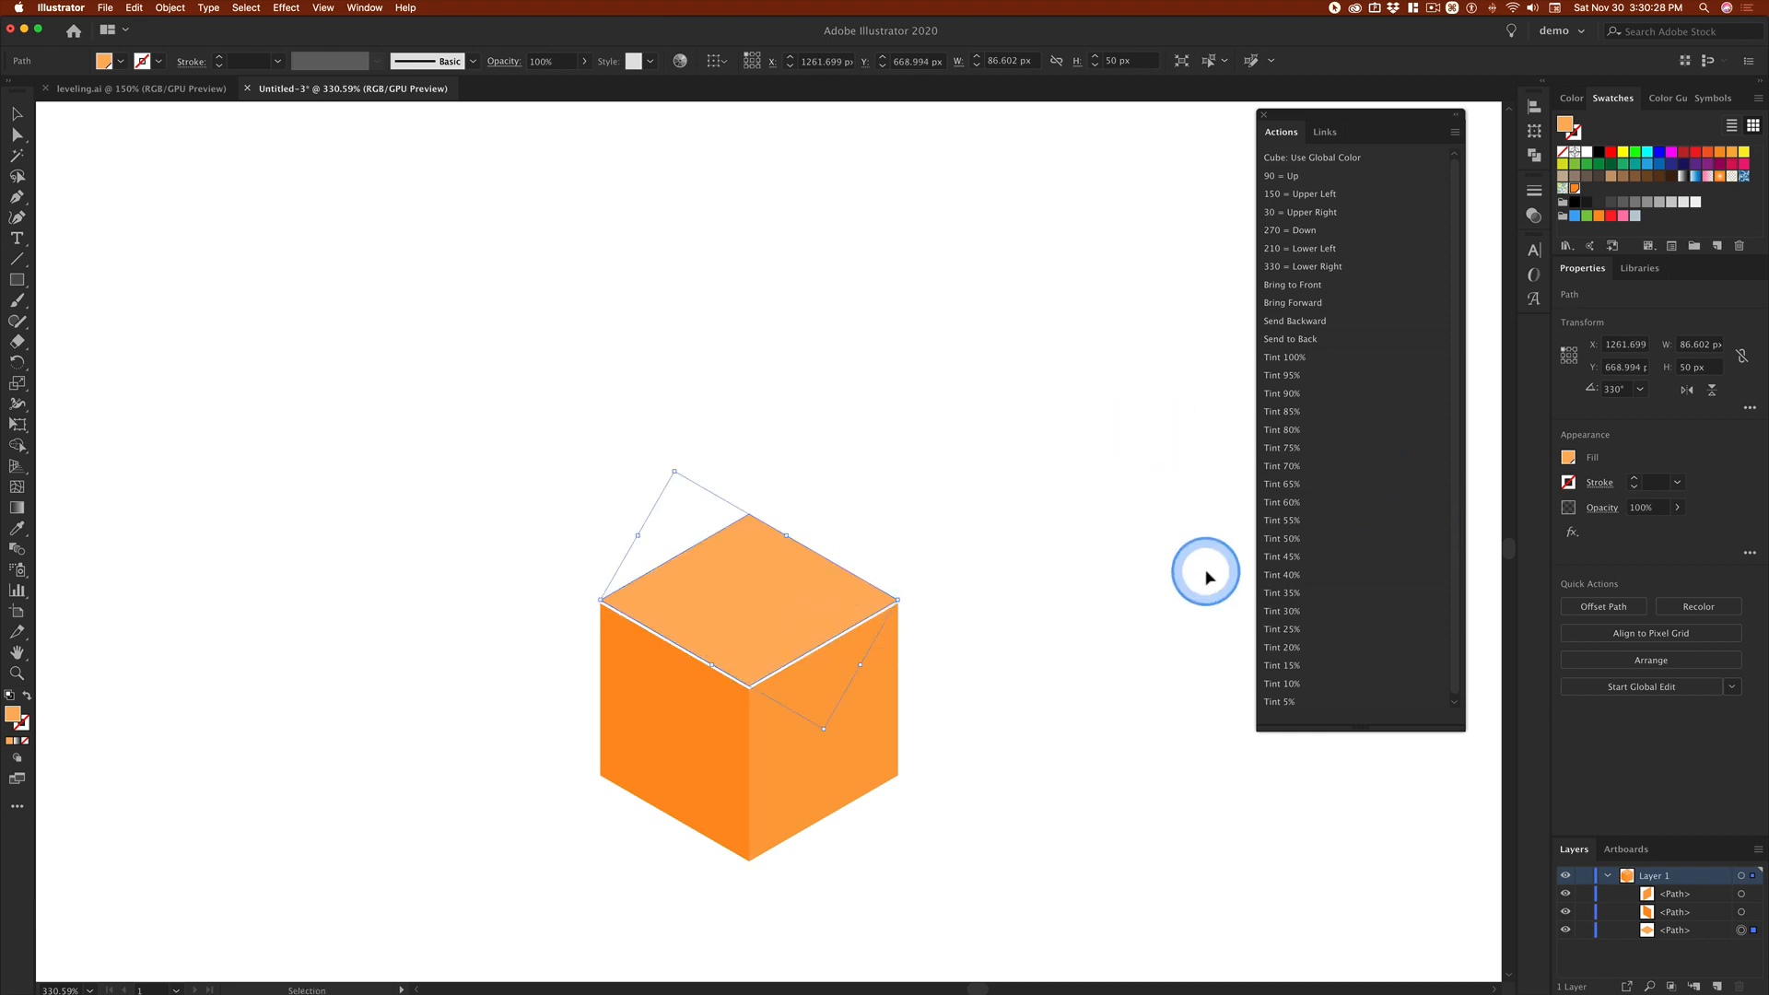
key(super+z)
key(super+z)
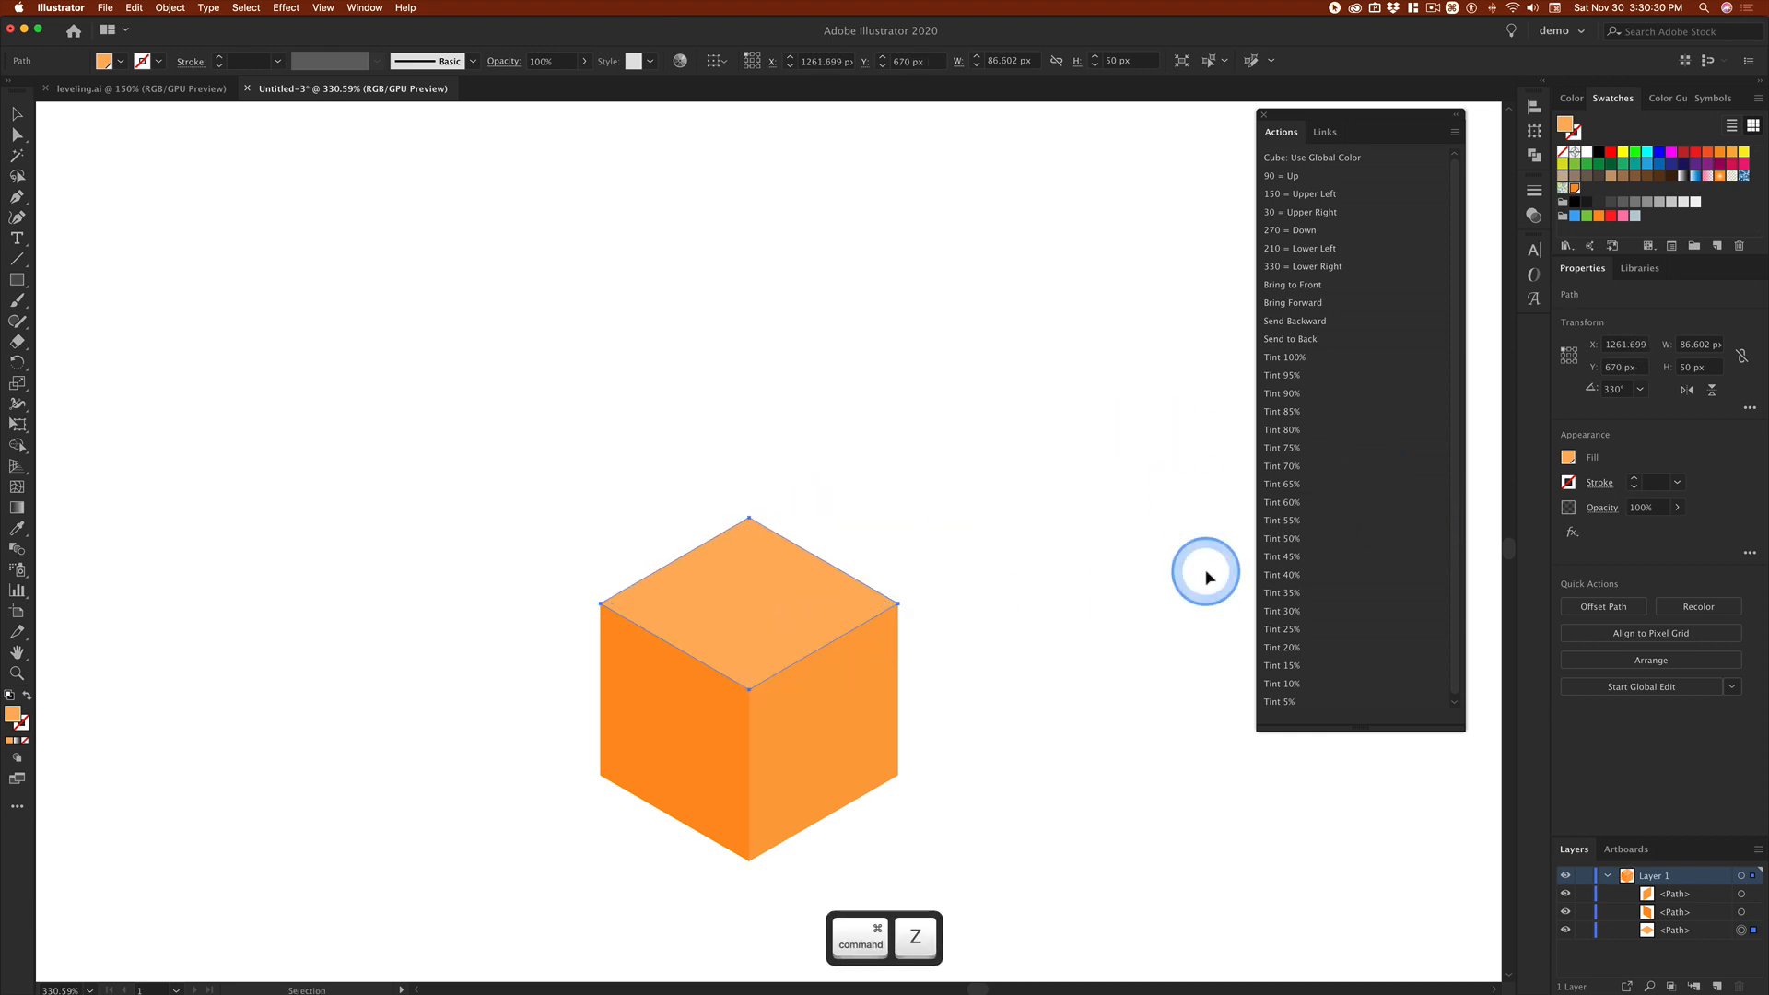
click(1136, 569)
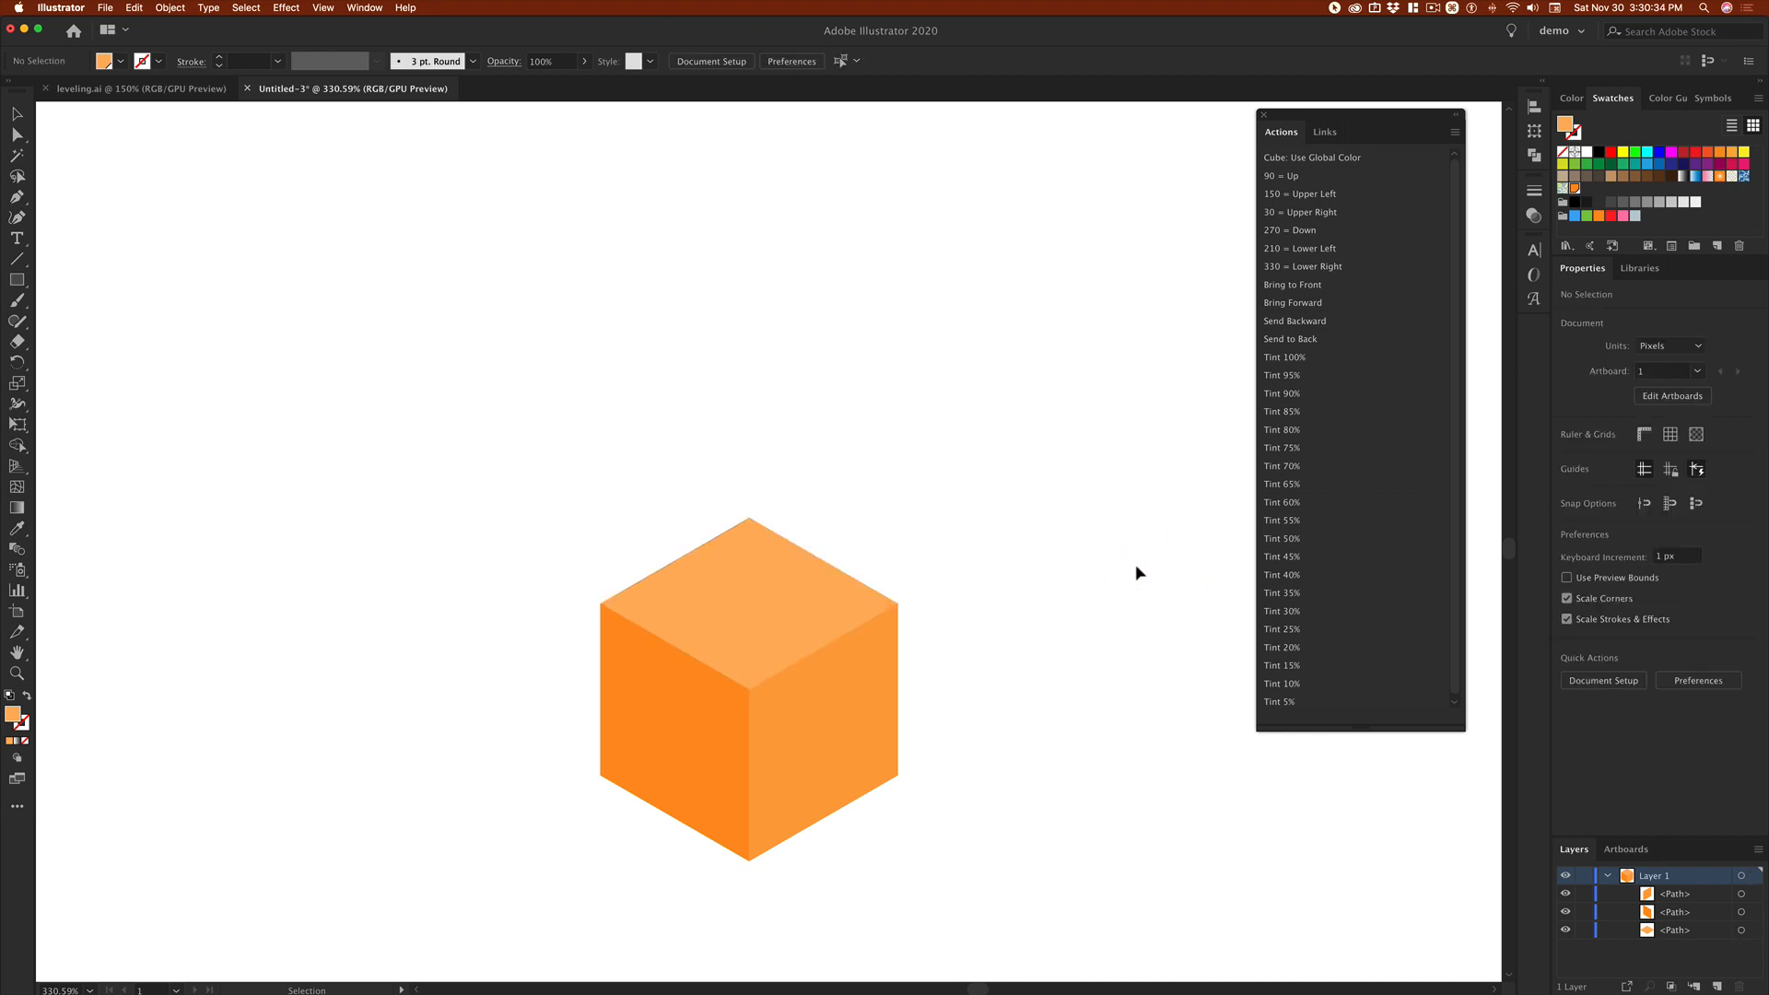
Step: Group the cube's three faces and undo the grouping
drag(556, 477, 1074, 840)
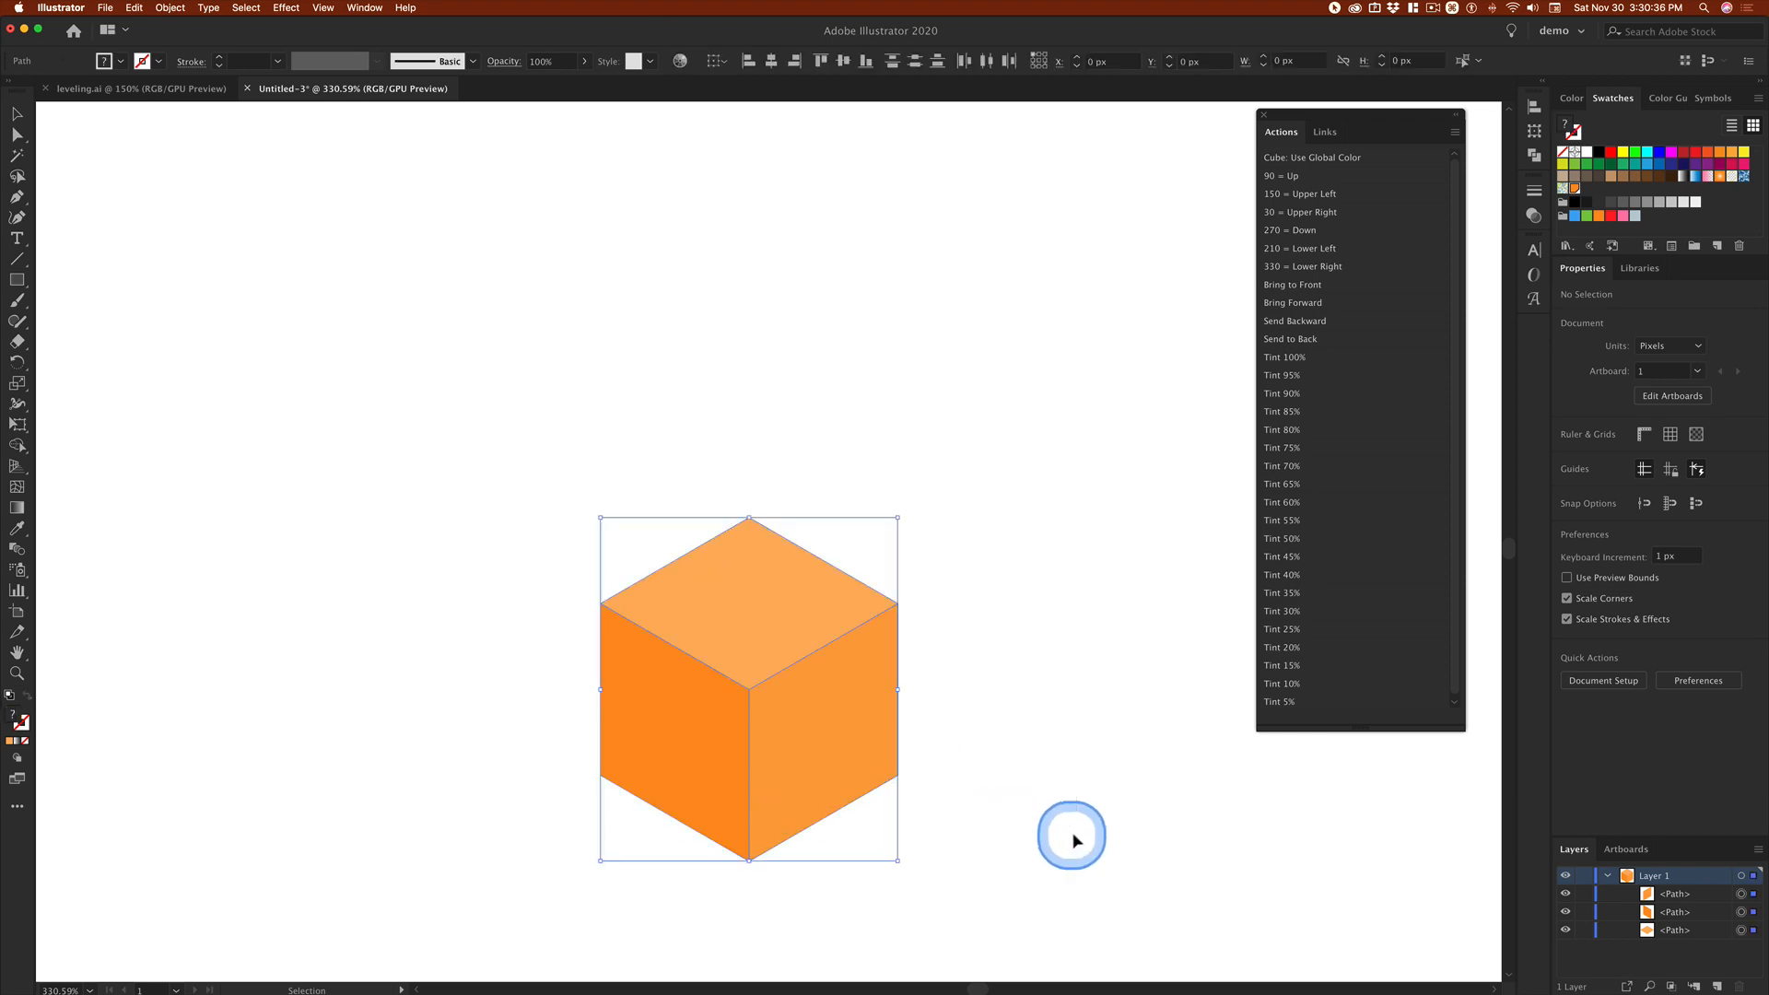
key(super)
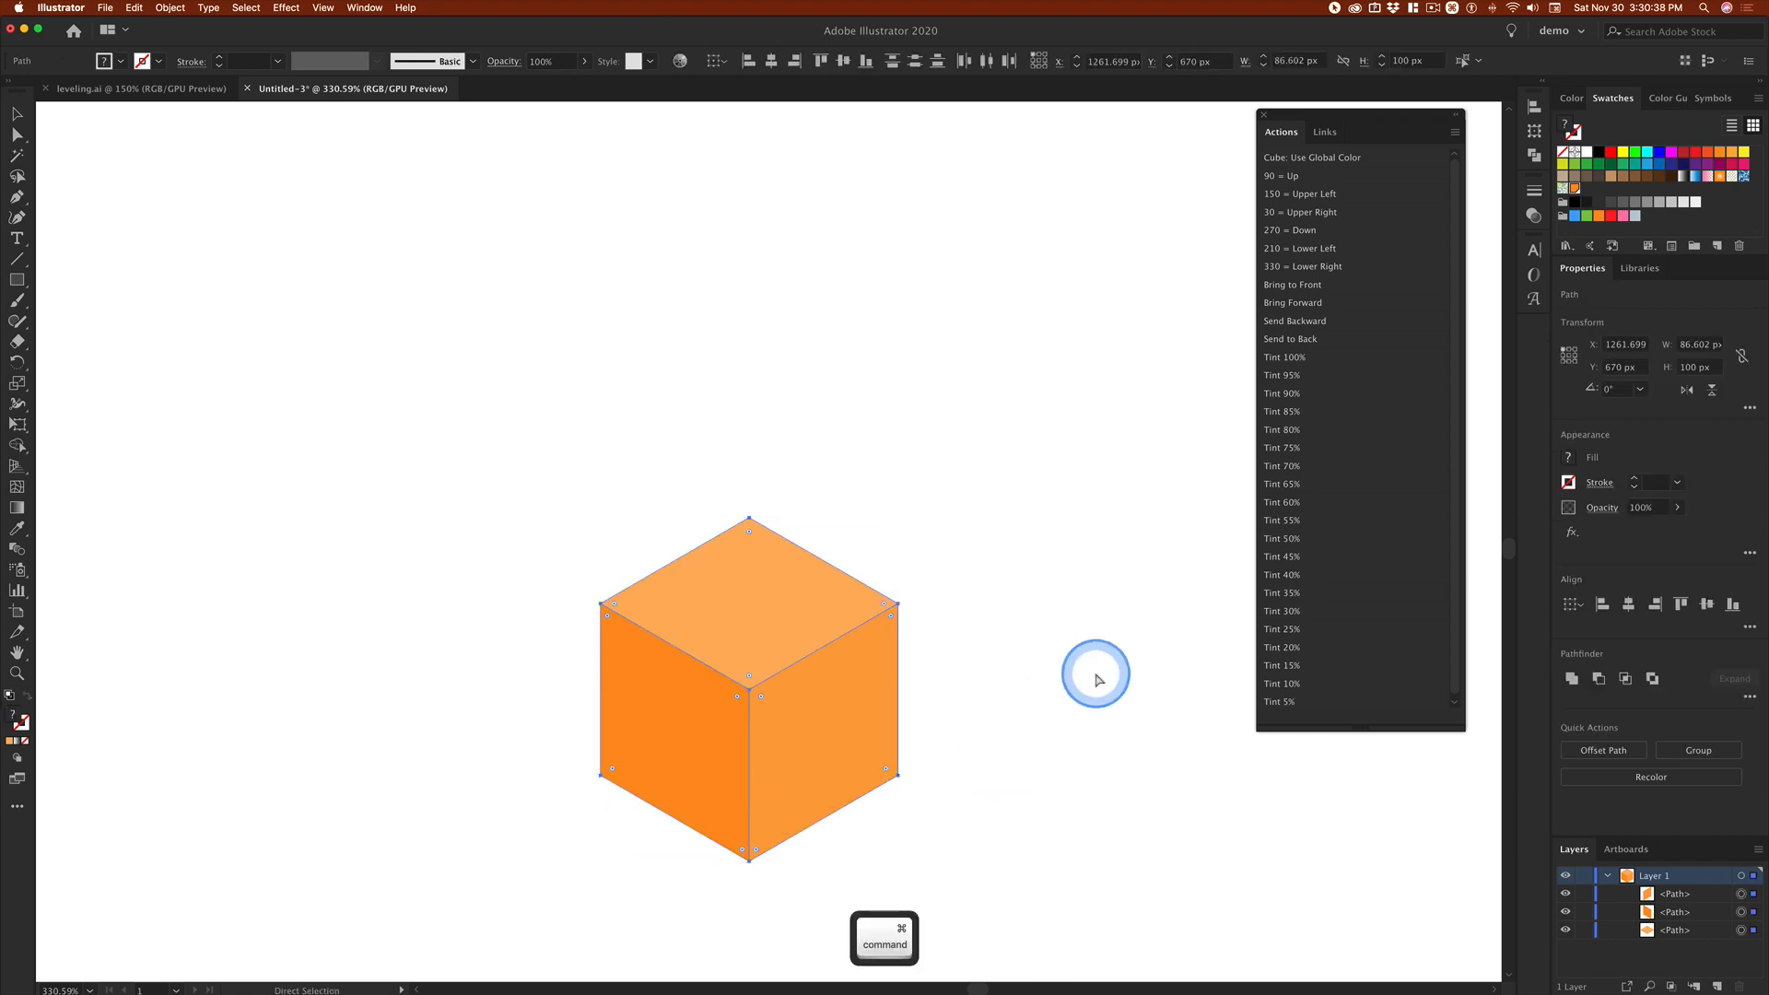
key(super+g)
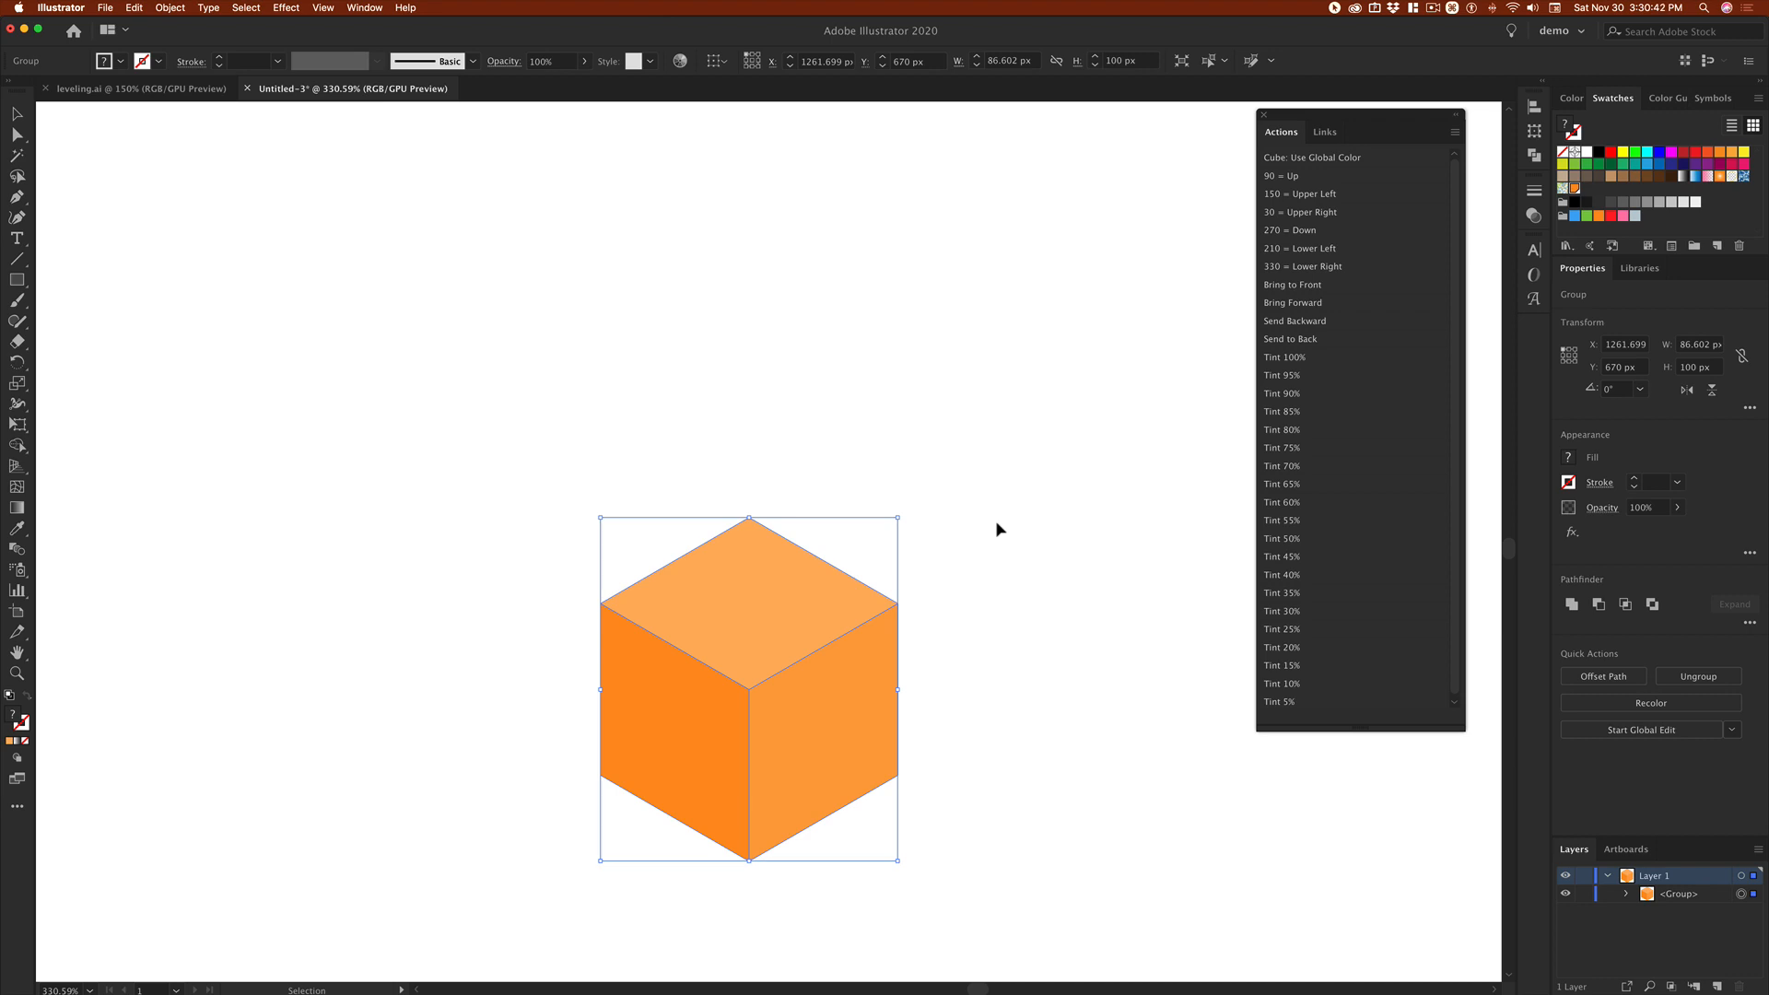
key(super+z)
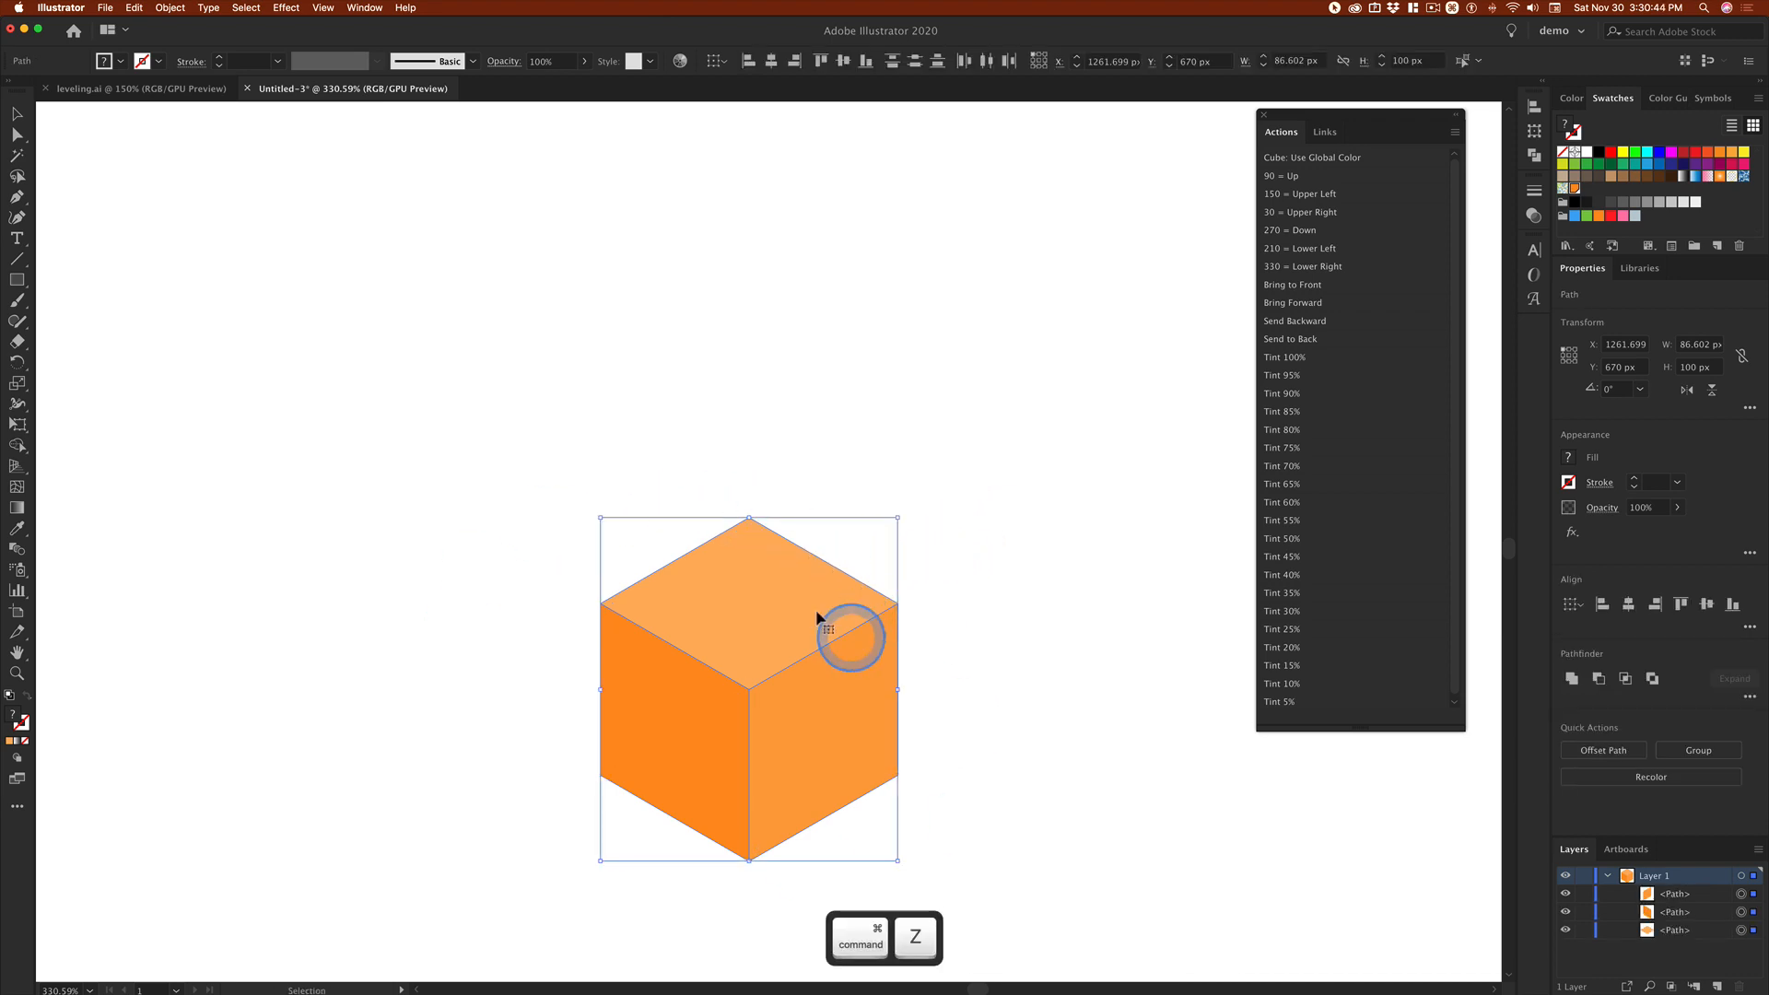
Step: Group the three selected cube faces and move the group about 29 px right and 7 px up
right_click(756, 609)
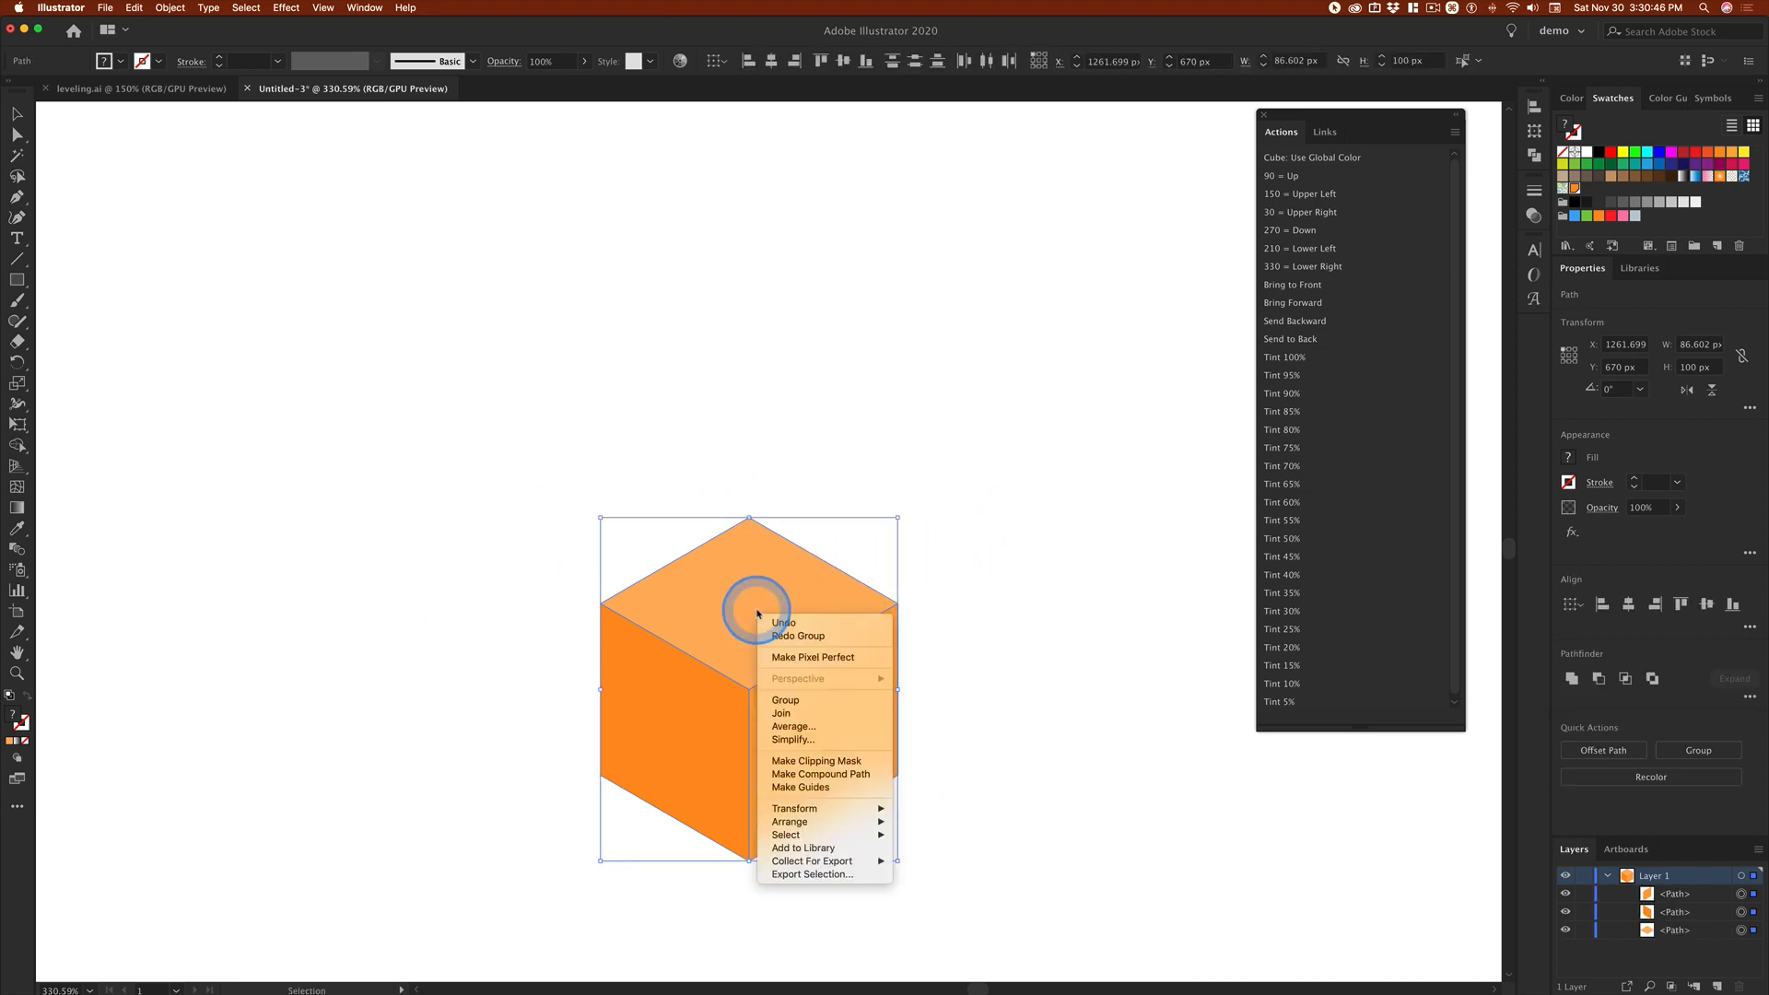
click(755, 610)
right_click(757, 609)
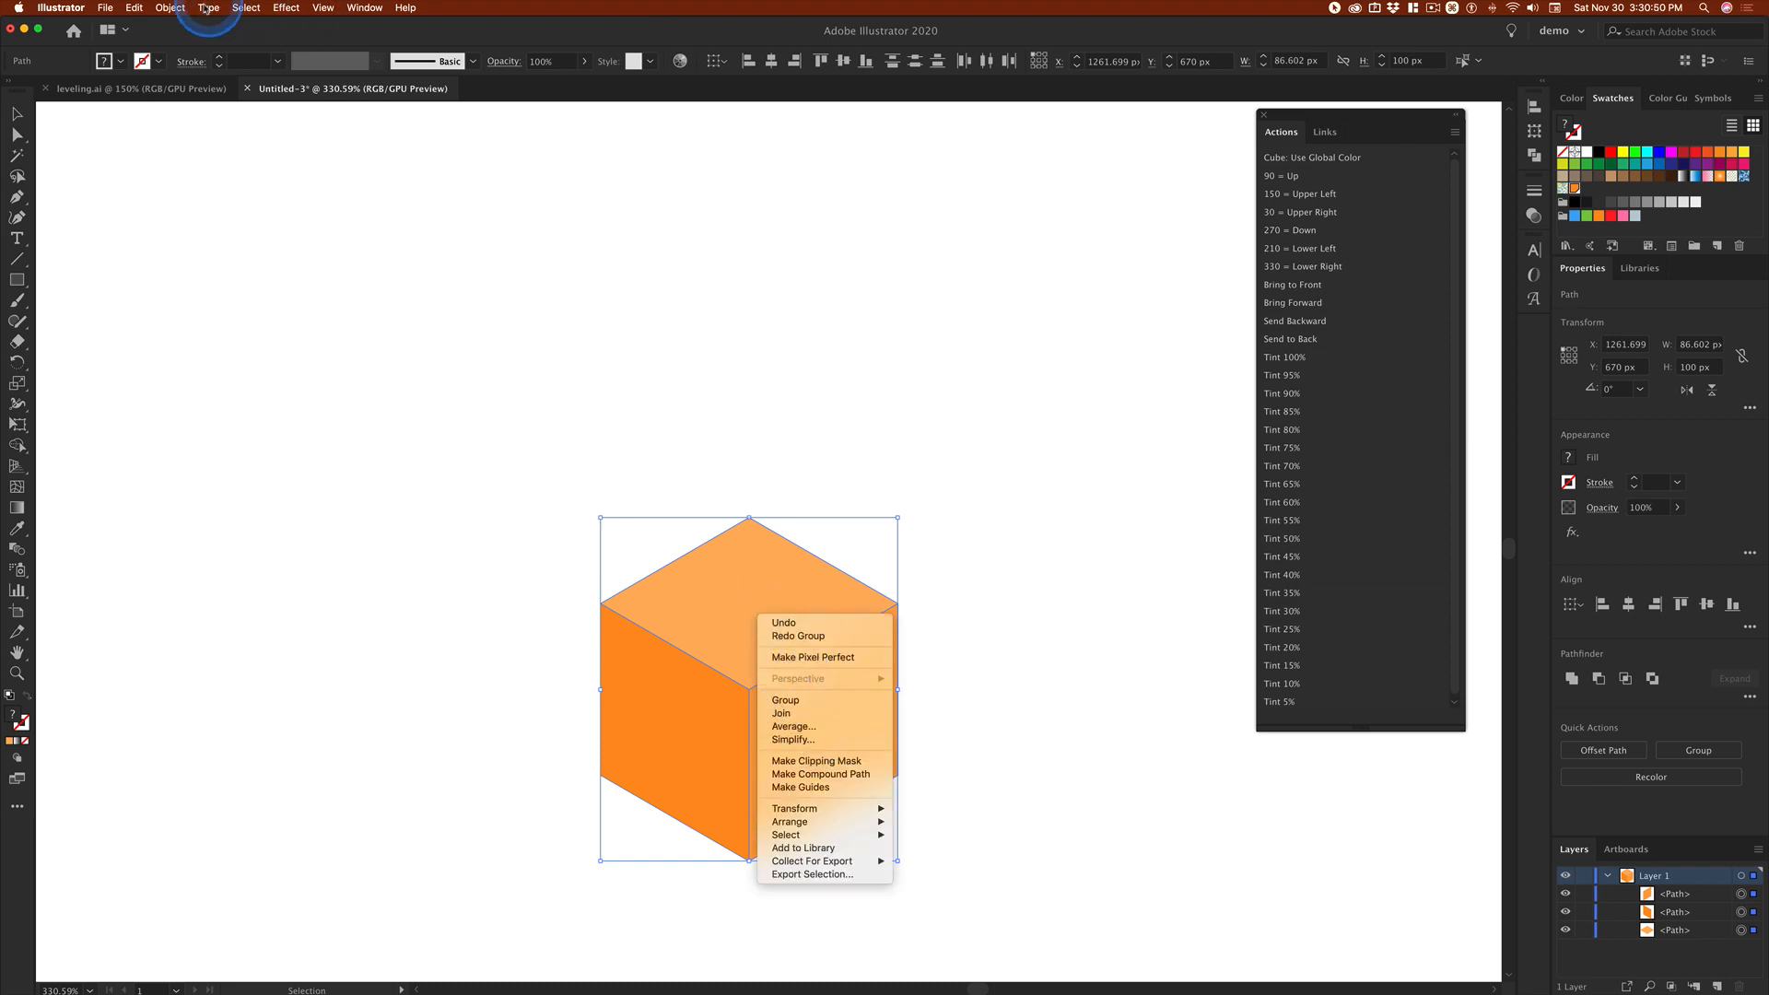
click(173, 7)
click(169, 8)
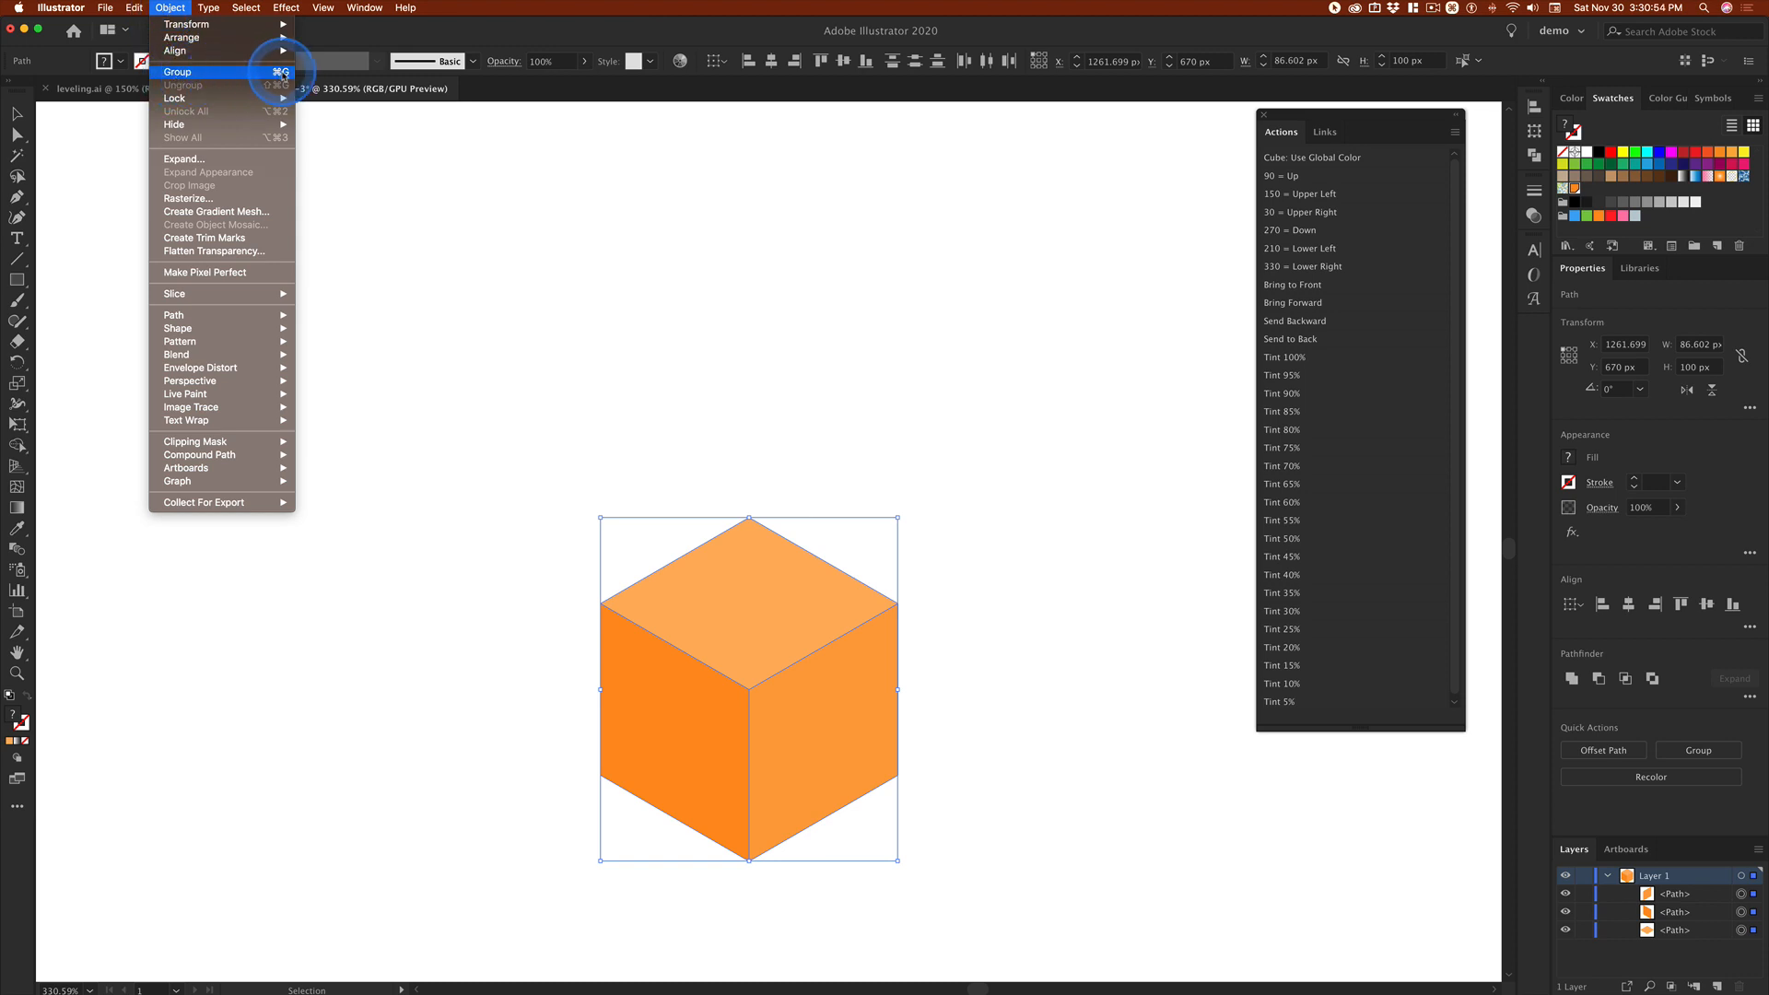
click(181, 8)
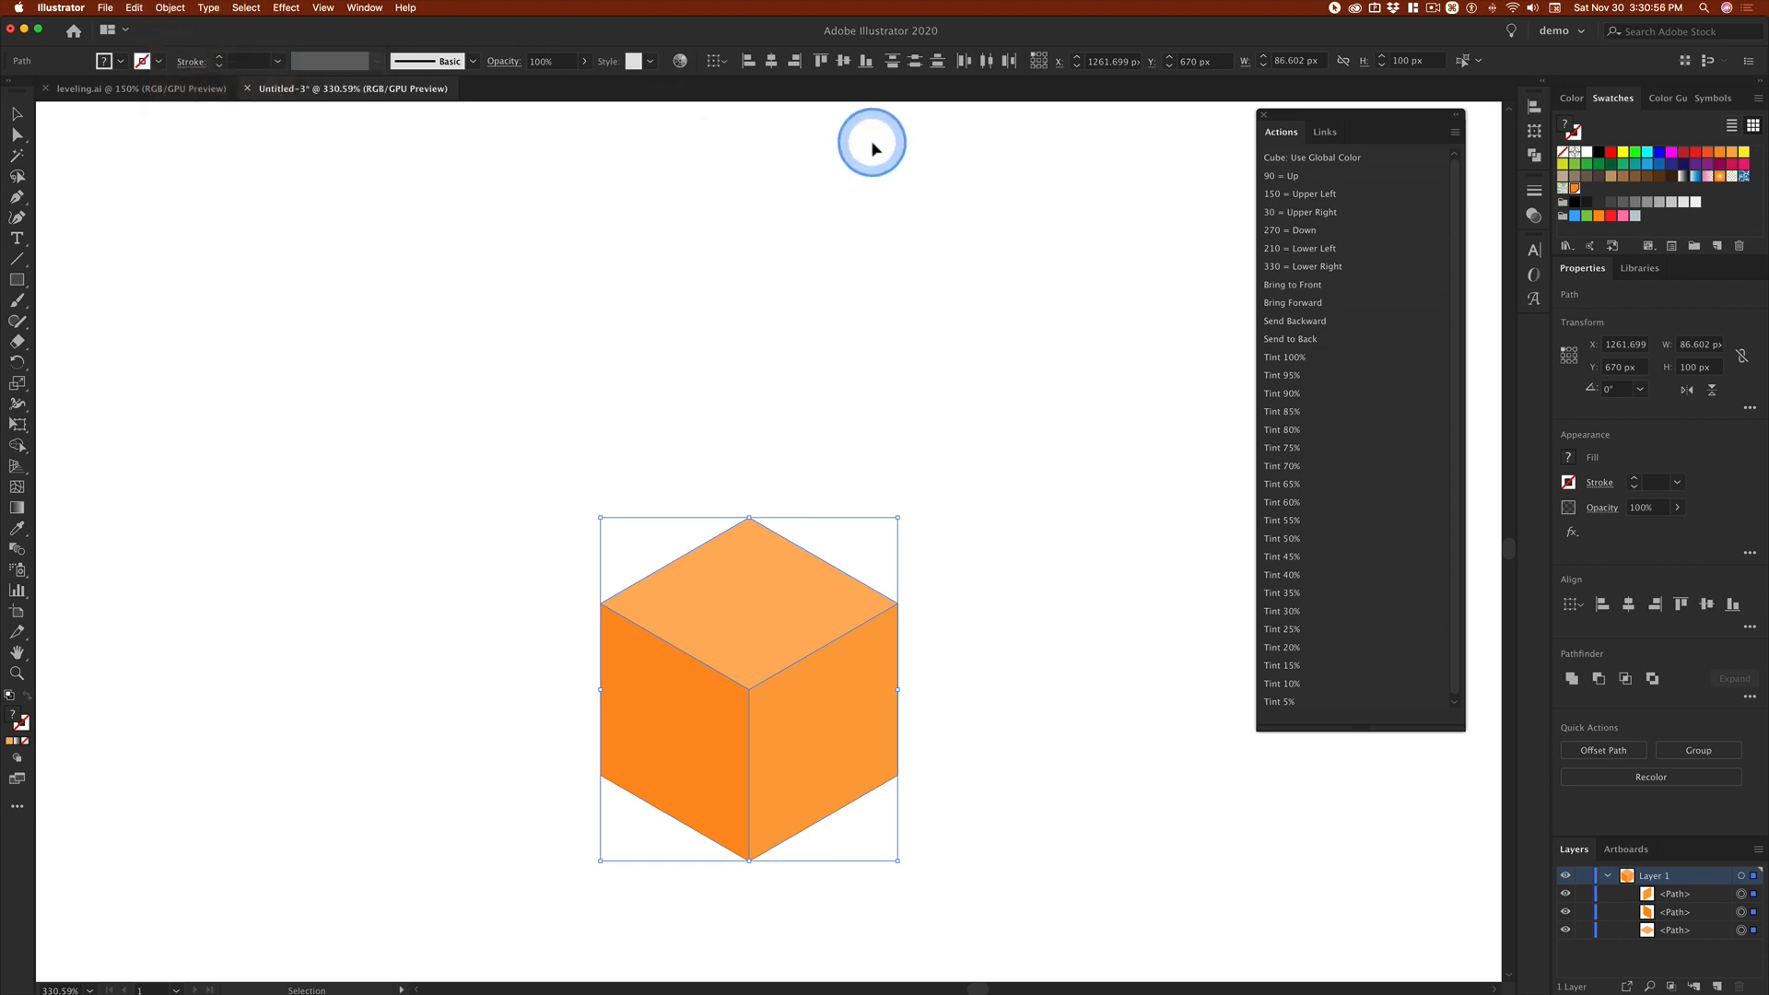
key(cmd+g)
click(961, 396)
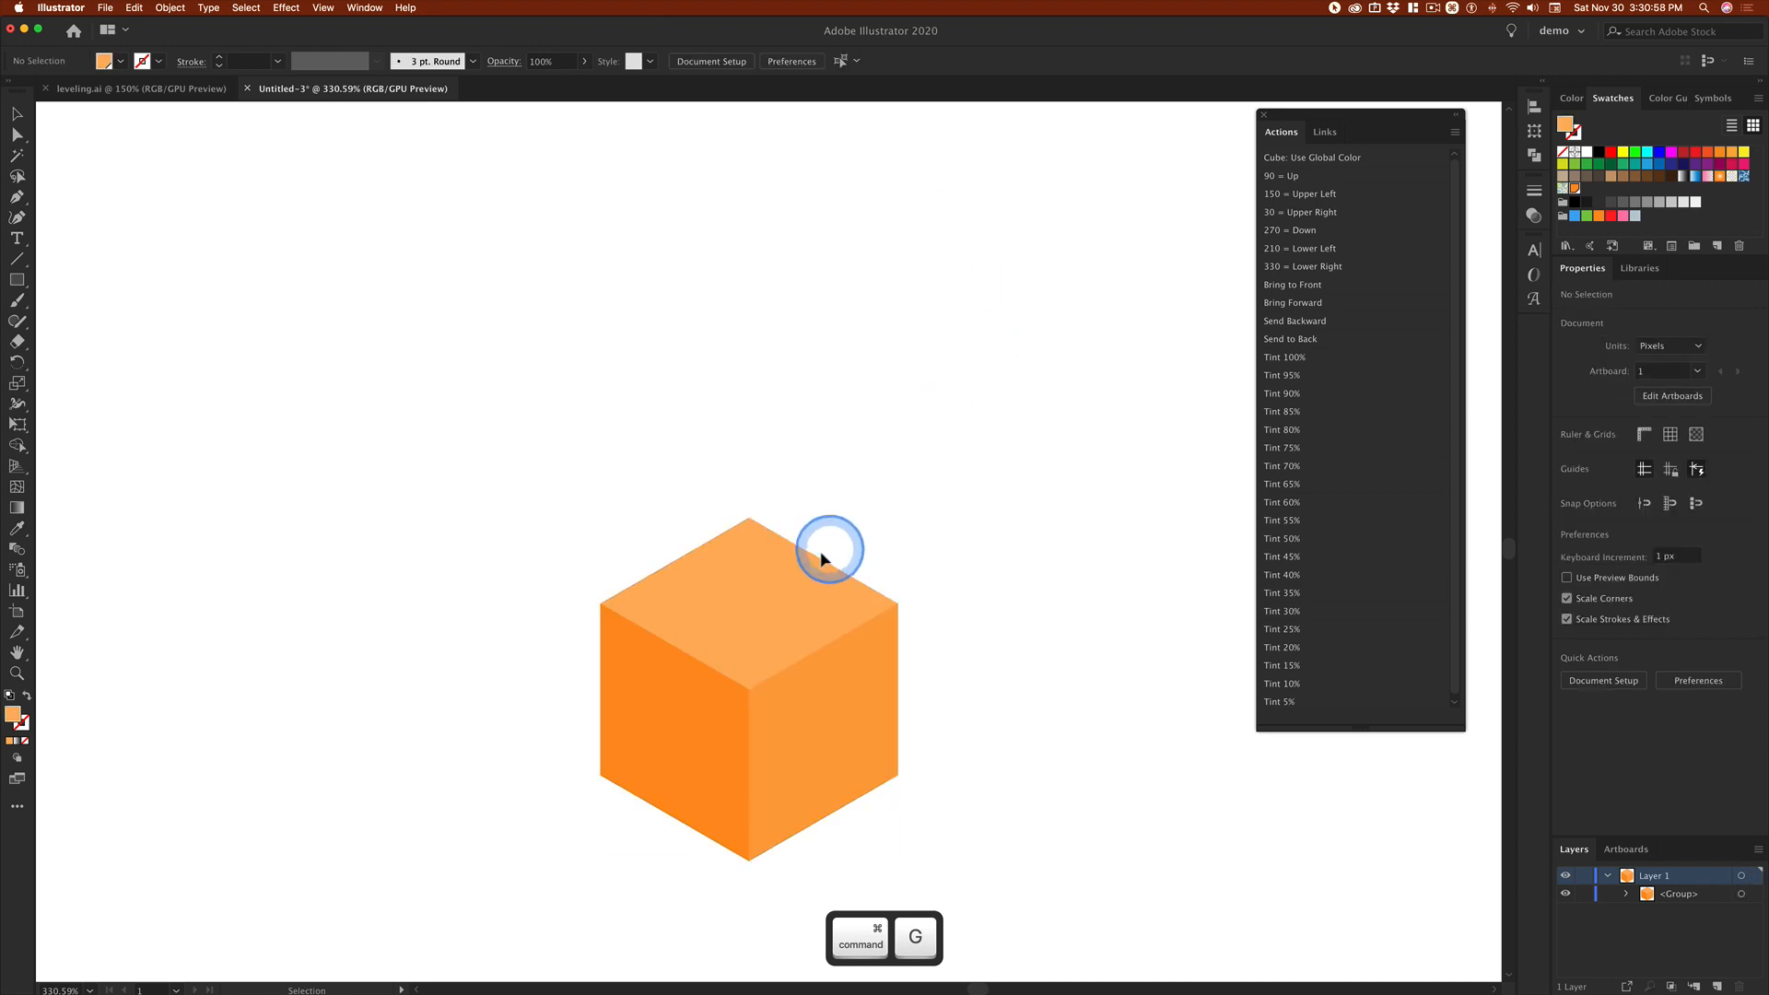
drag(774, 568, 874, 545)
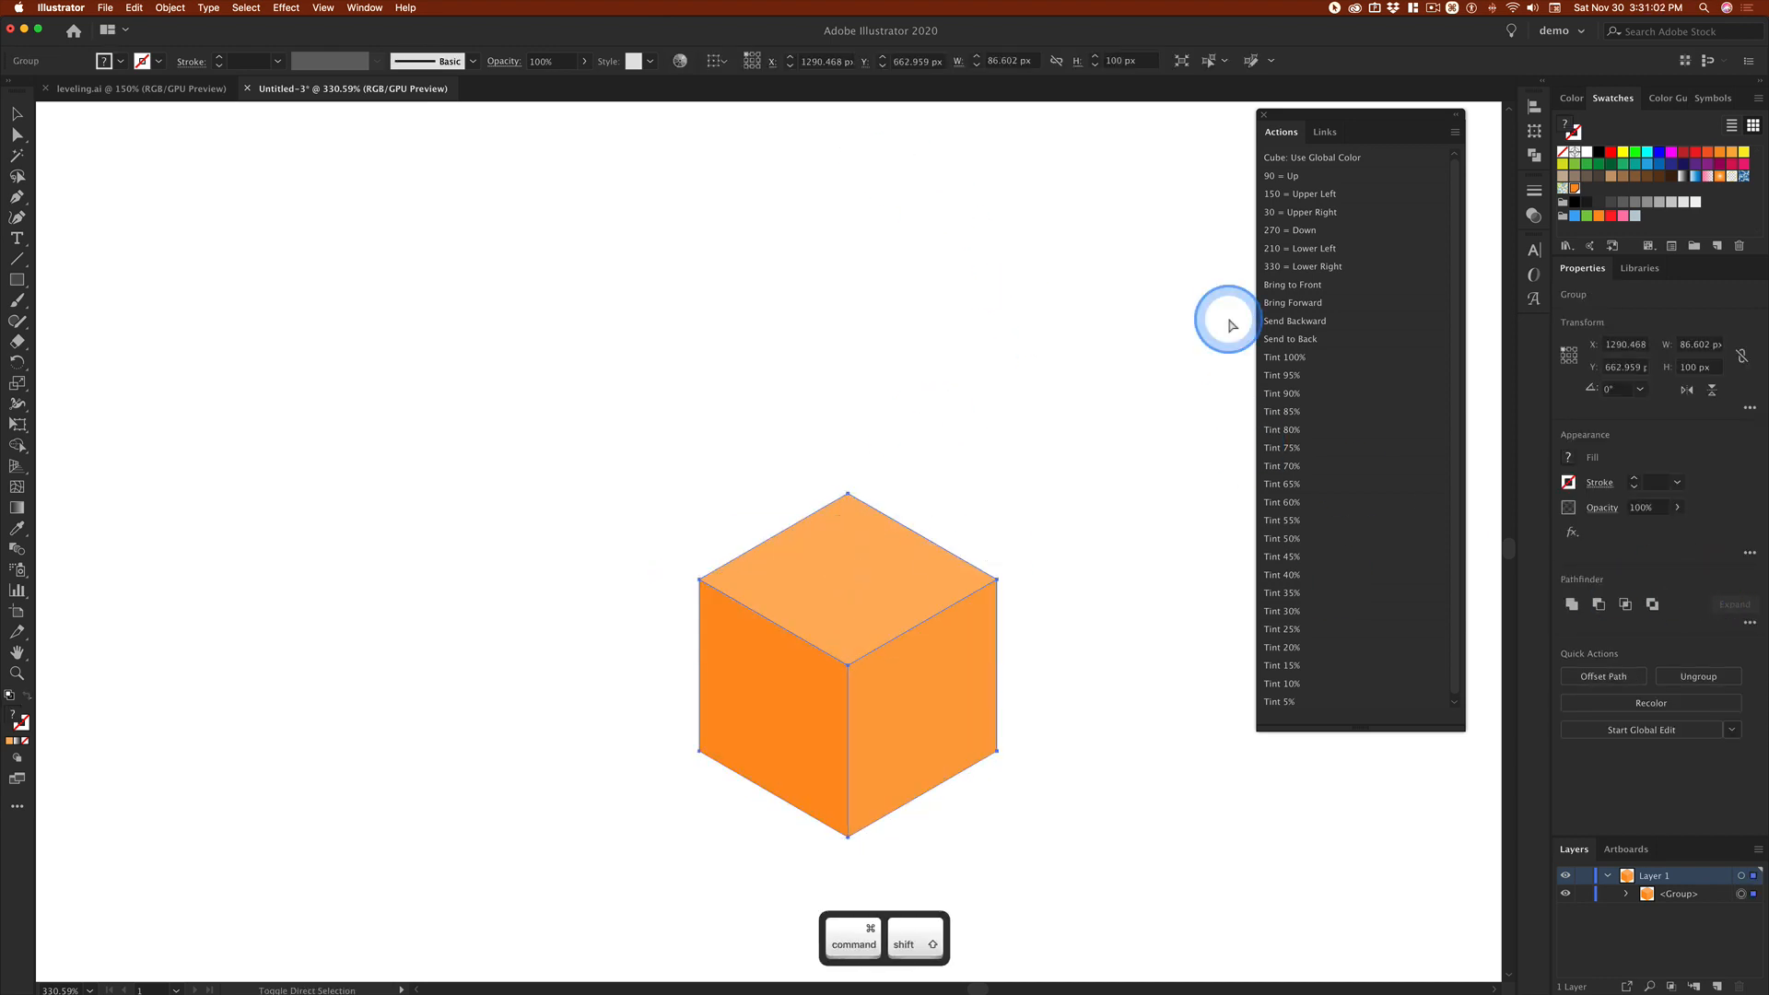
Step: Ungroup the cube, move its top face up about 34 px on its own, and undo that move
key(super+shift+g)
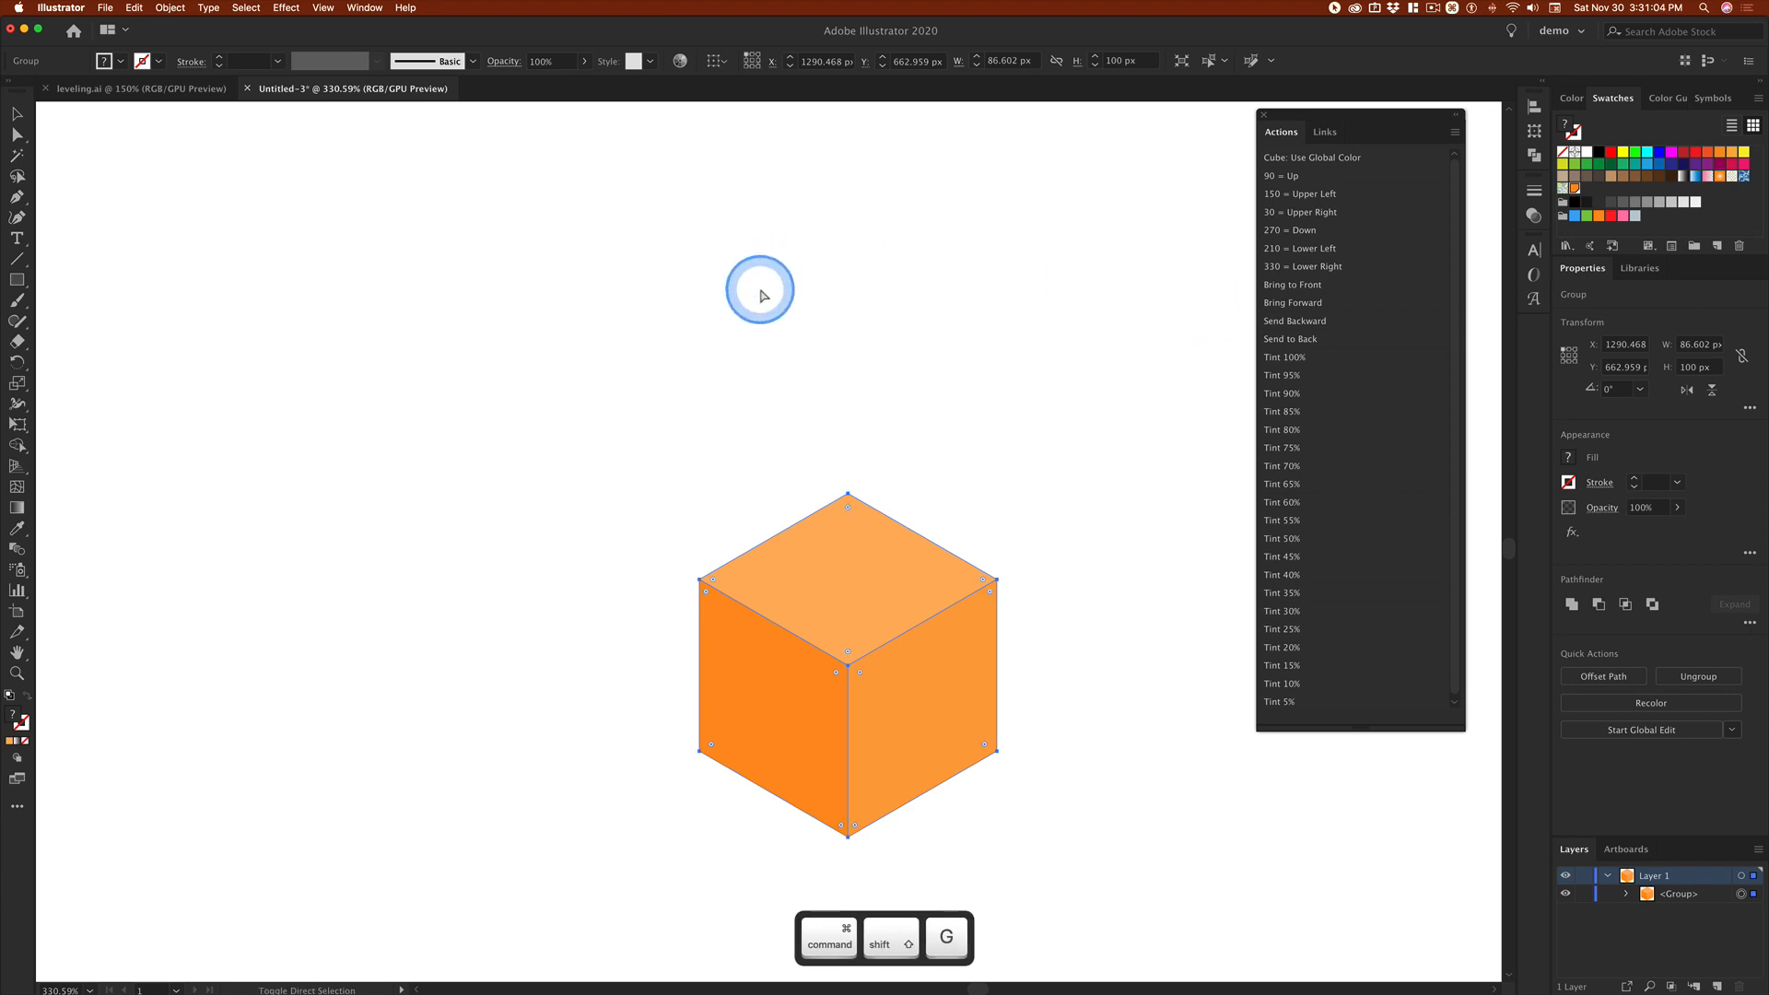
super+click(822, 509)
drag(841, 561, 847, 445)
key(super+z)
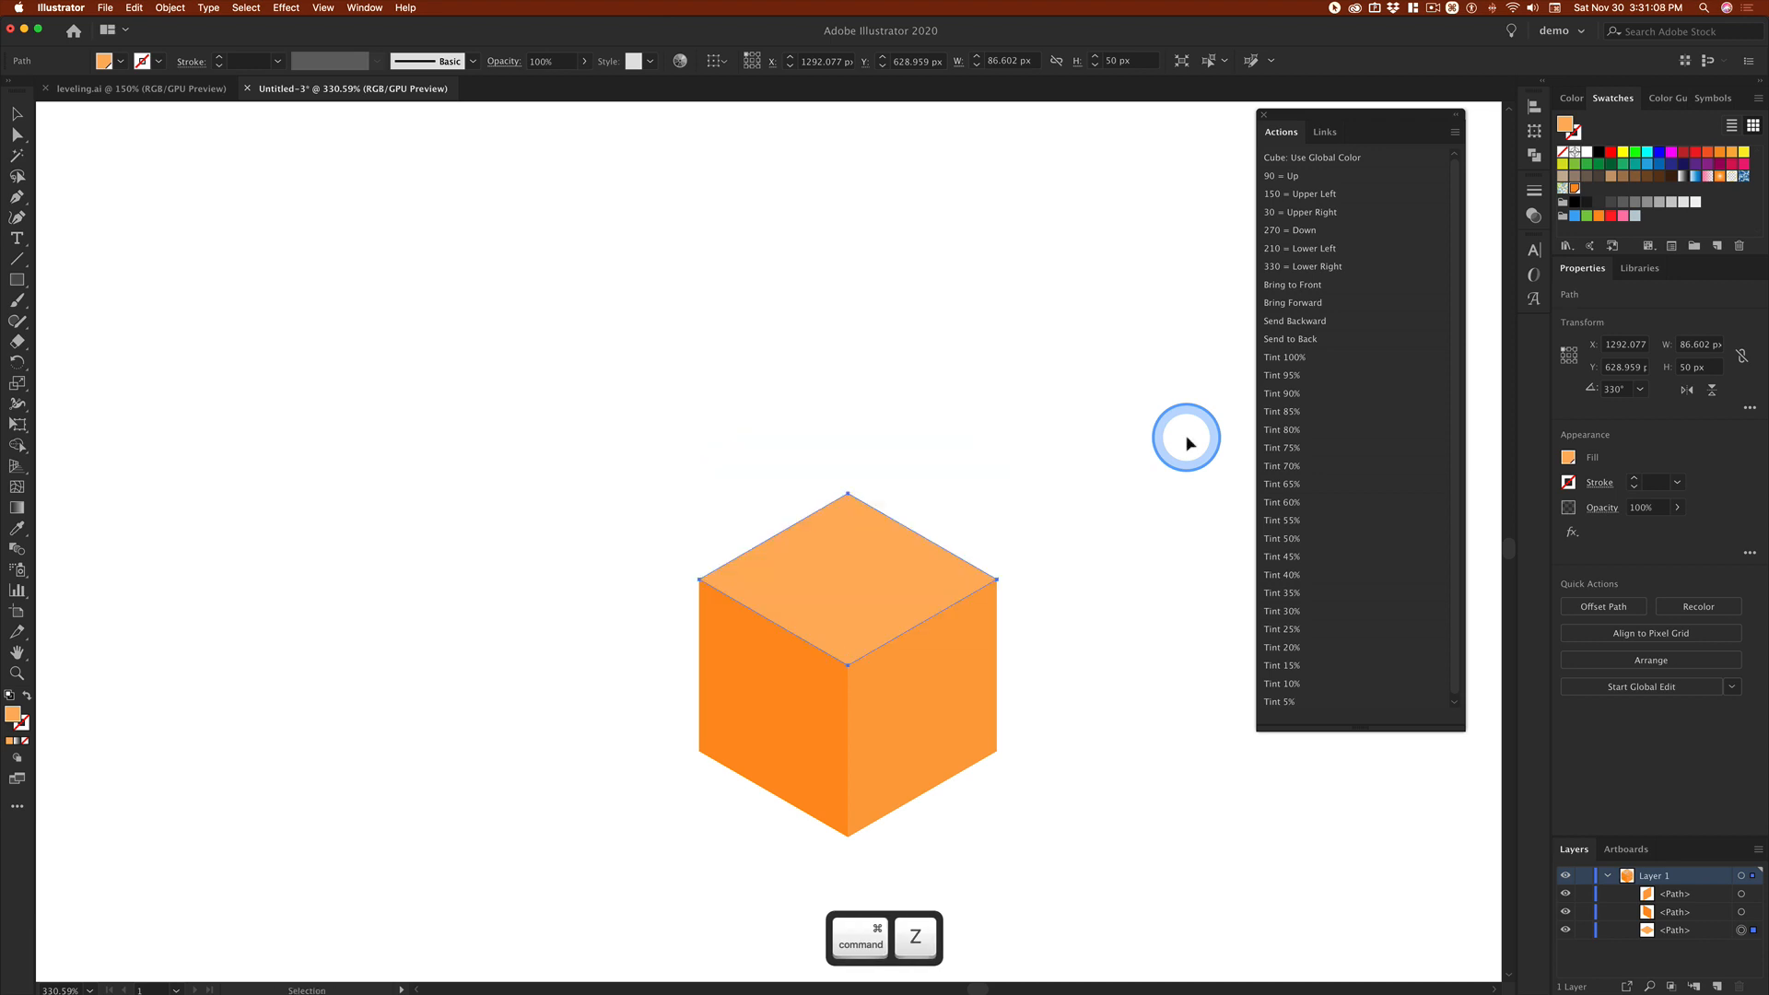
Step: Select all three faces of the cube and group them again
drag(620, 454, 1013, 728)
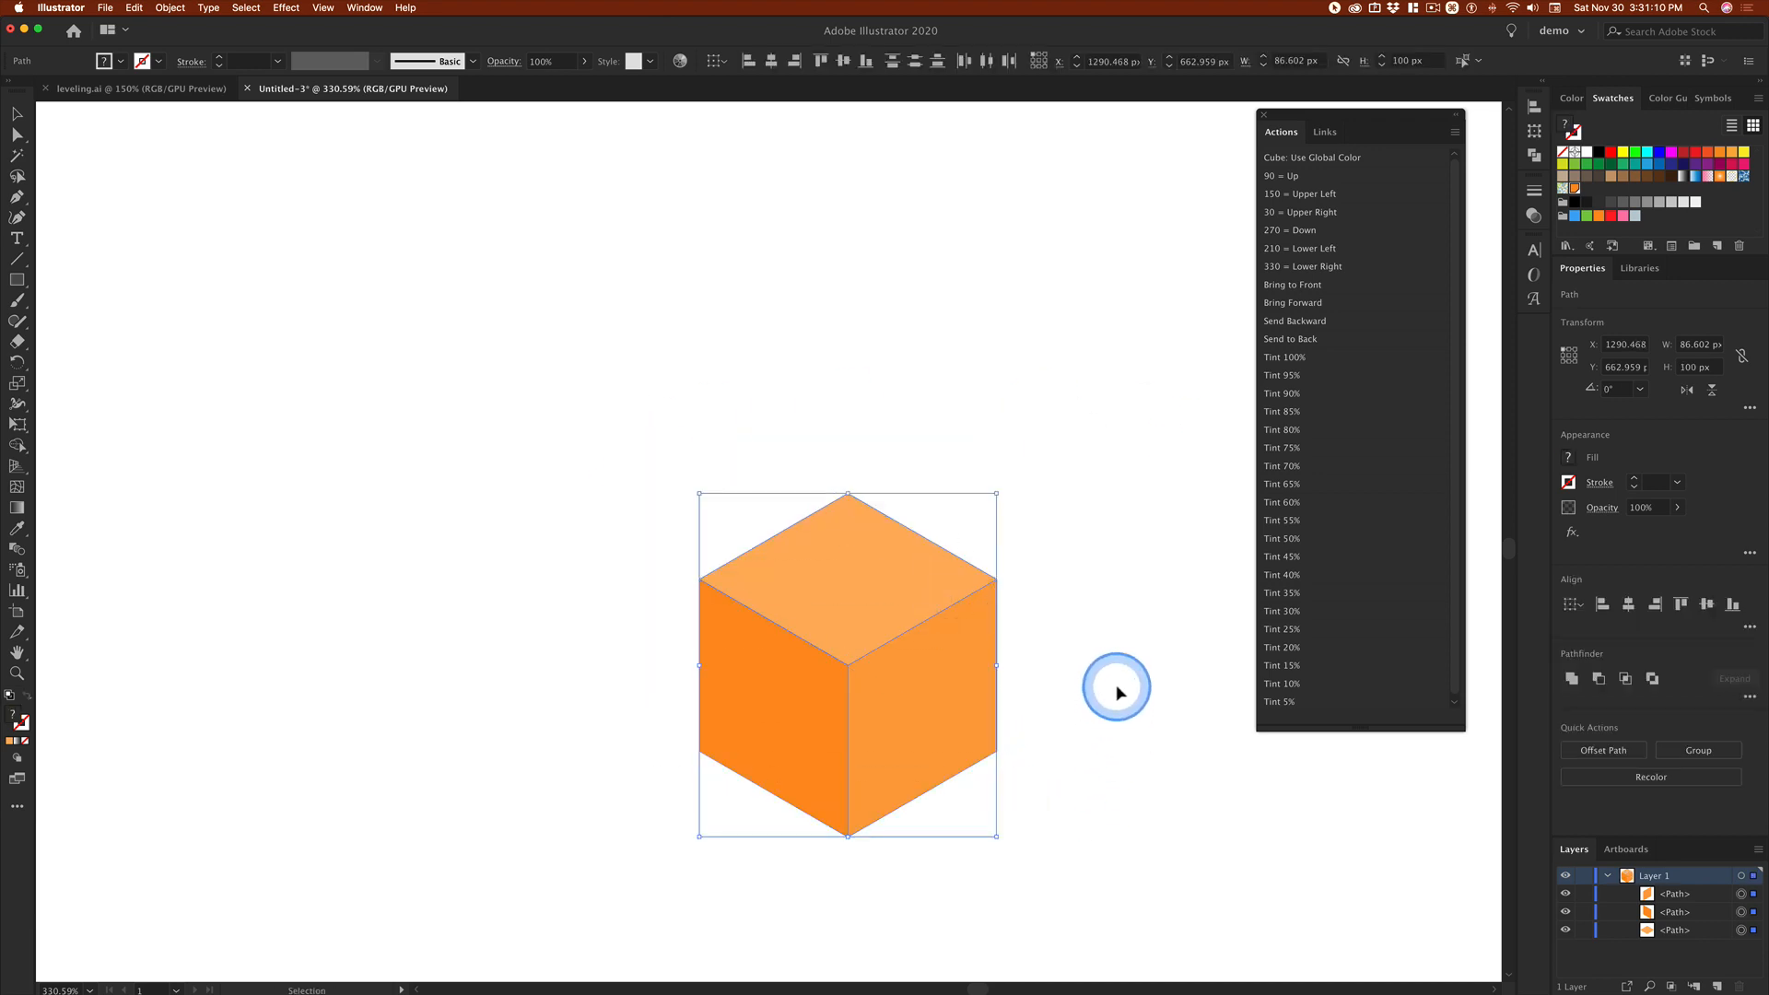
key(super+g)
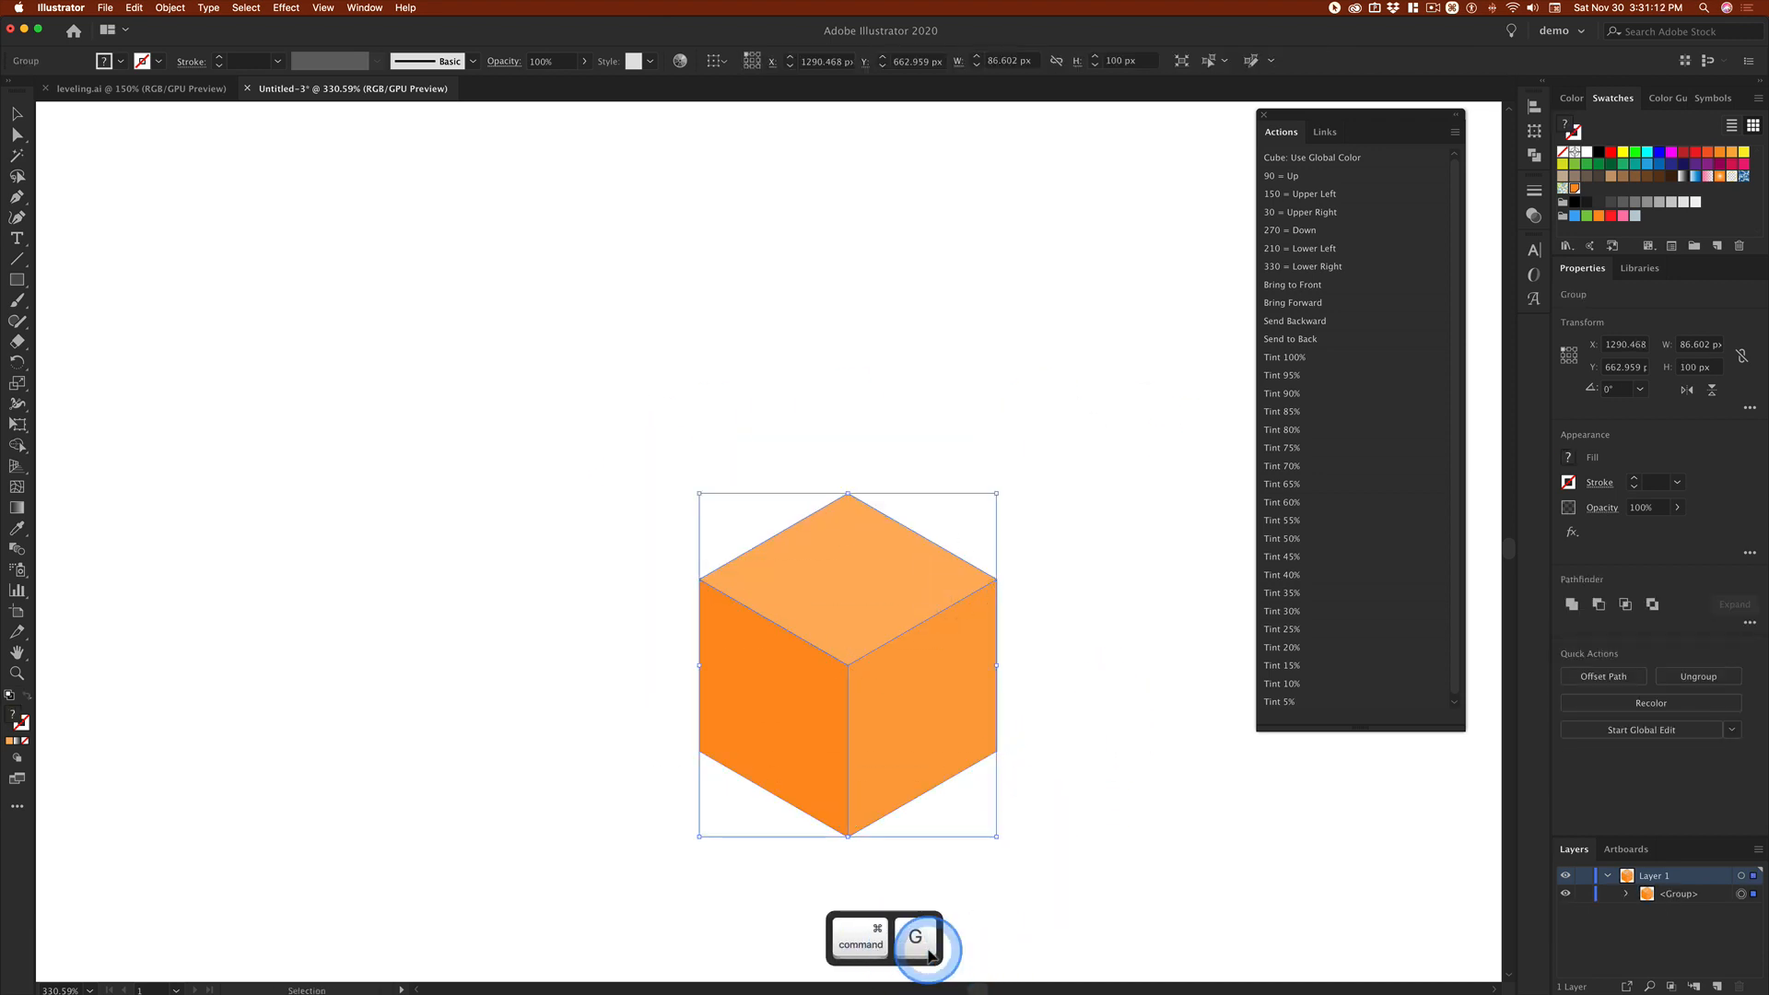